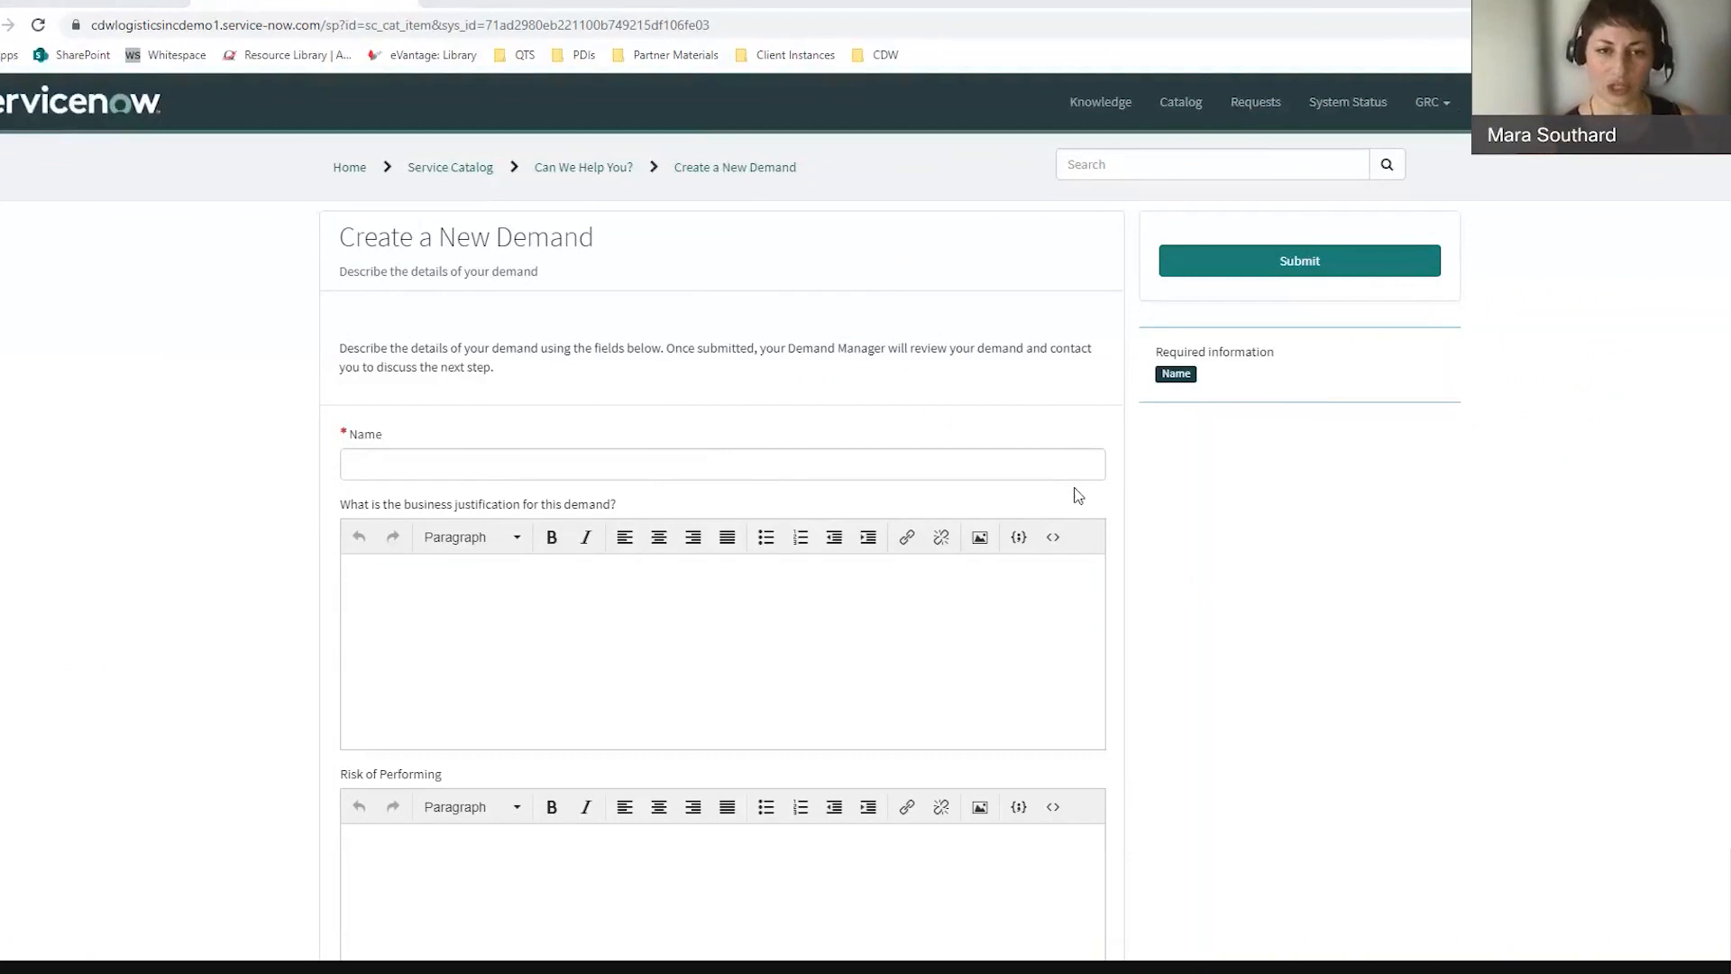
# Step: Name the new demand "Implement ServiceNow ITBM Pro"
pyautogui.moveTo(440, 240); pyautogui.dragTo(607, 237)
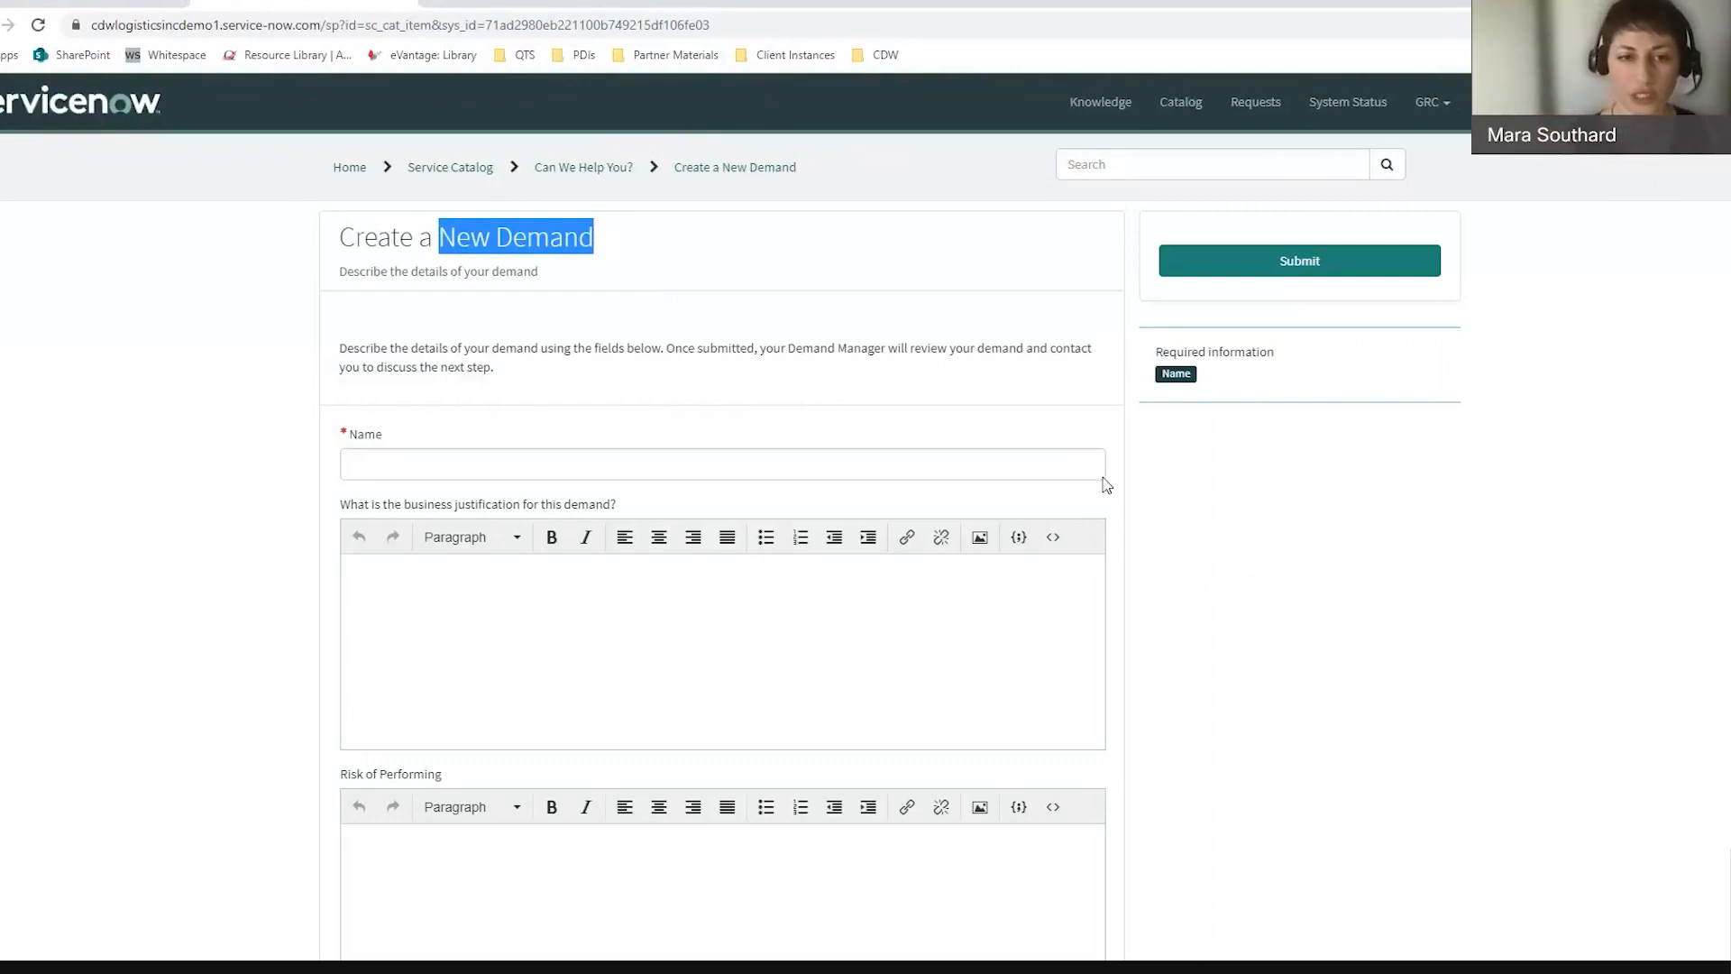
pyautogui.scroll(-1, 721, 397)
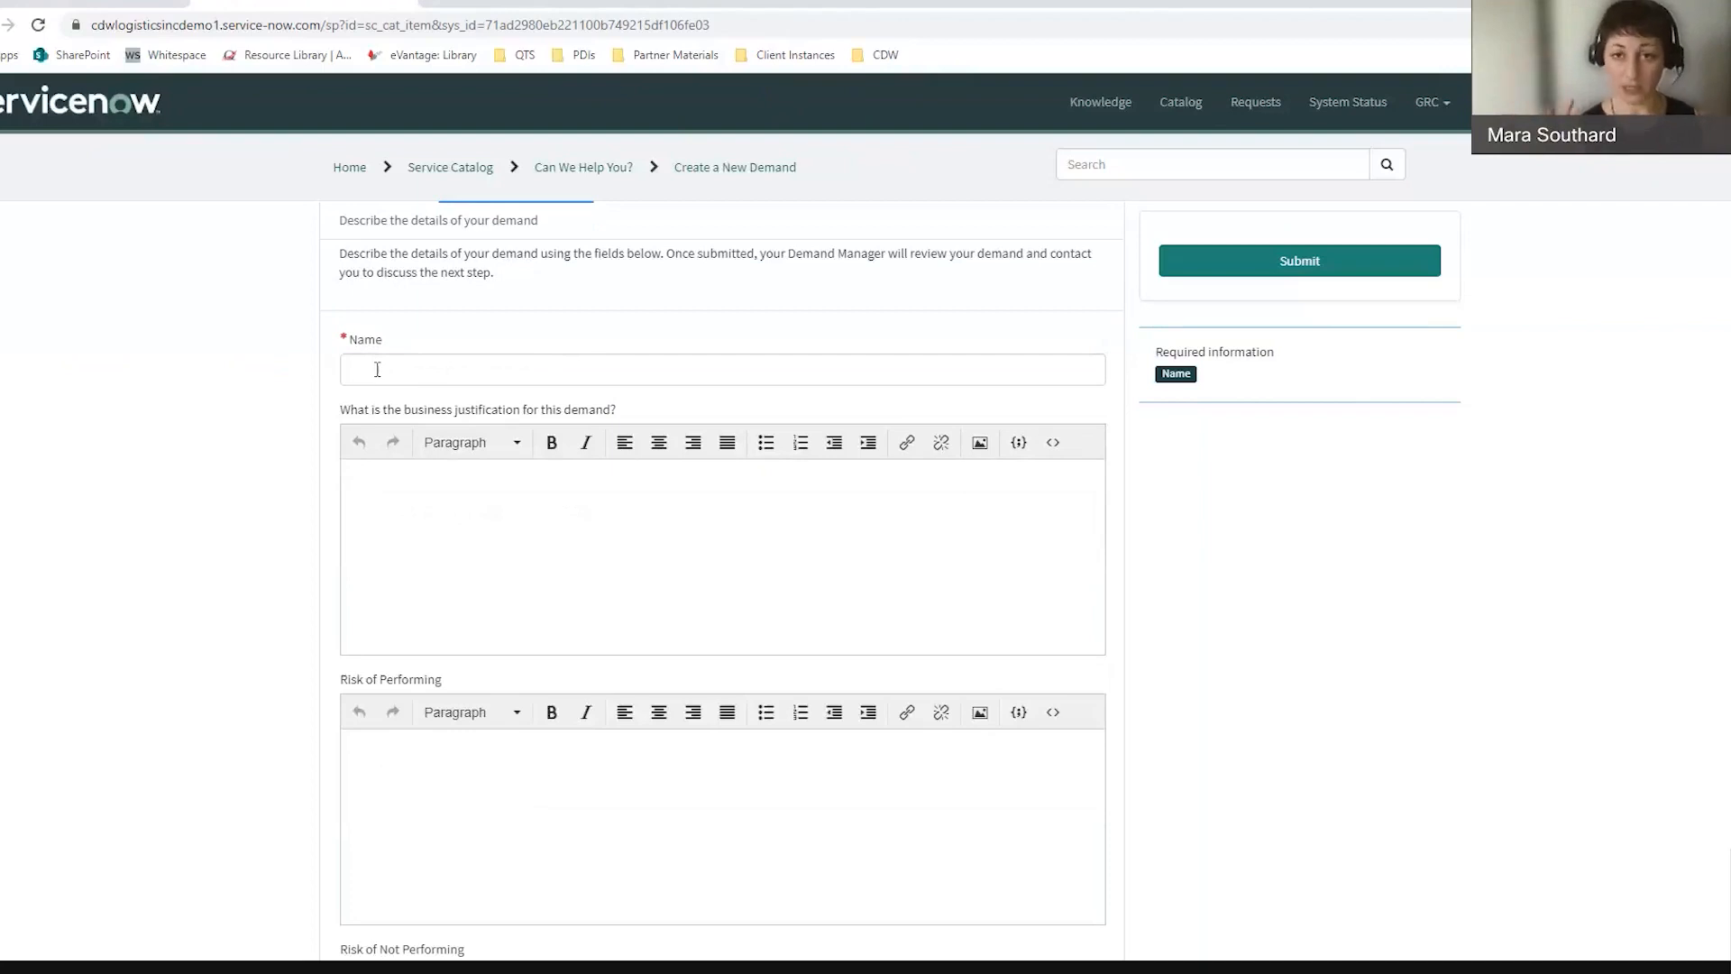
pyautogui.click(539, 370)
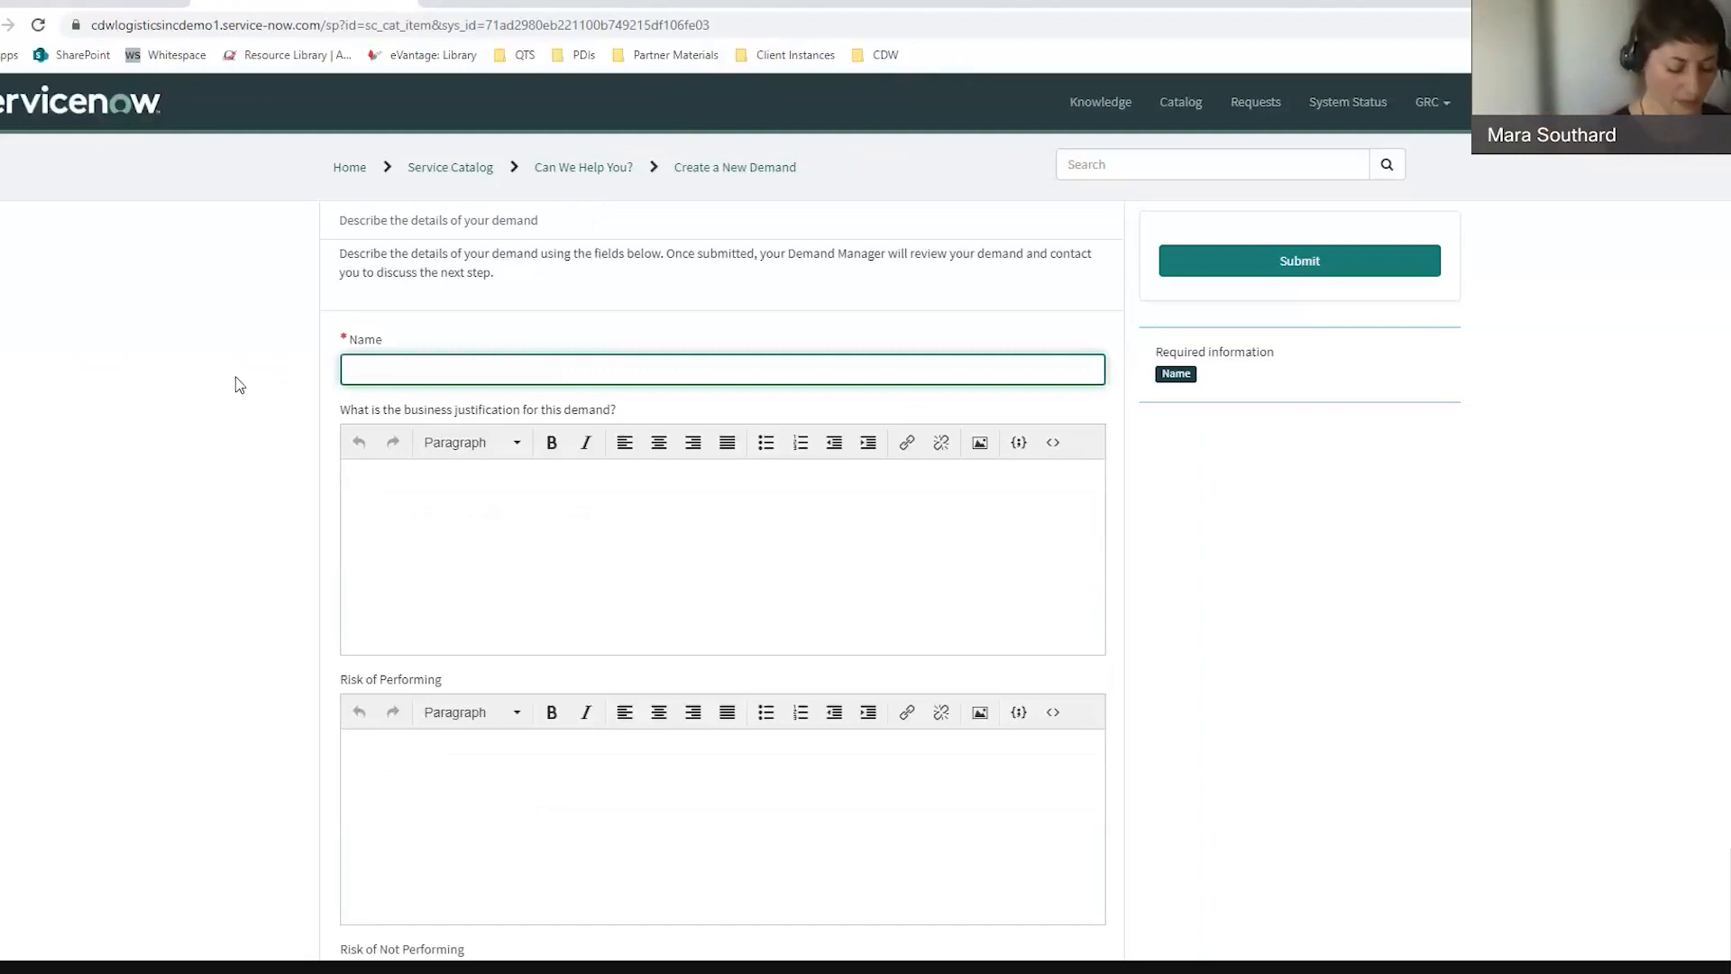
pyautogui.write('Imp')
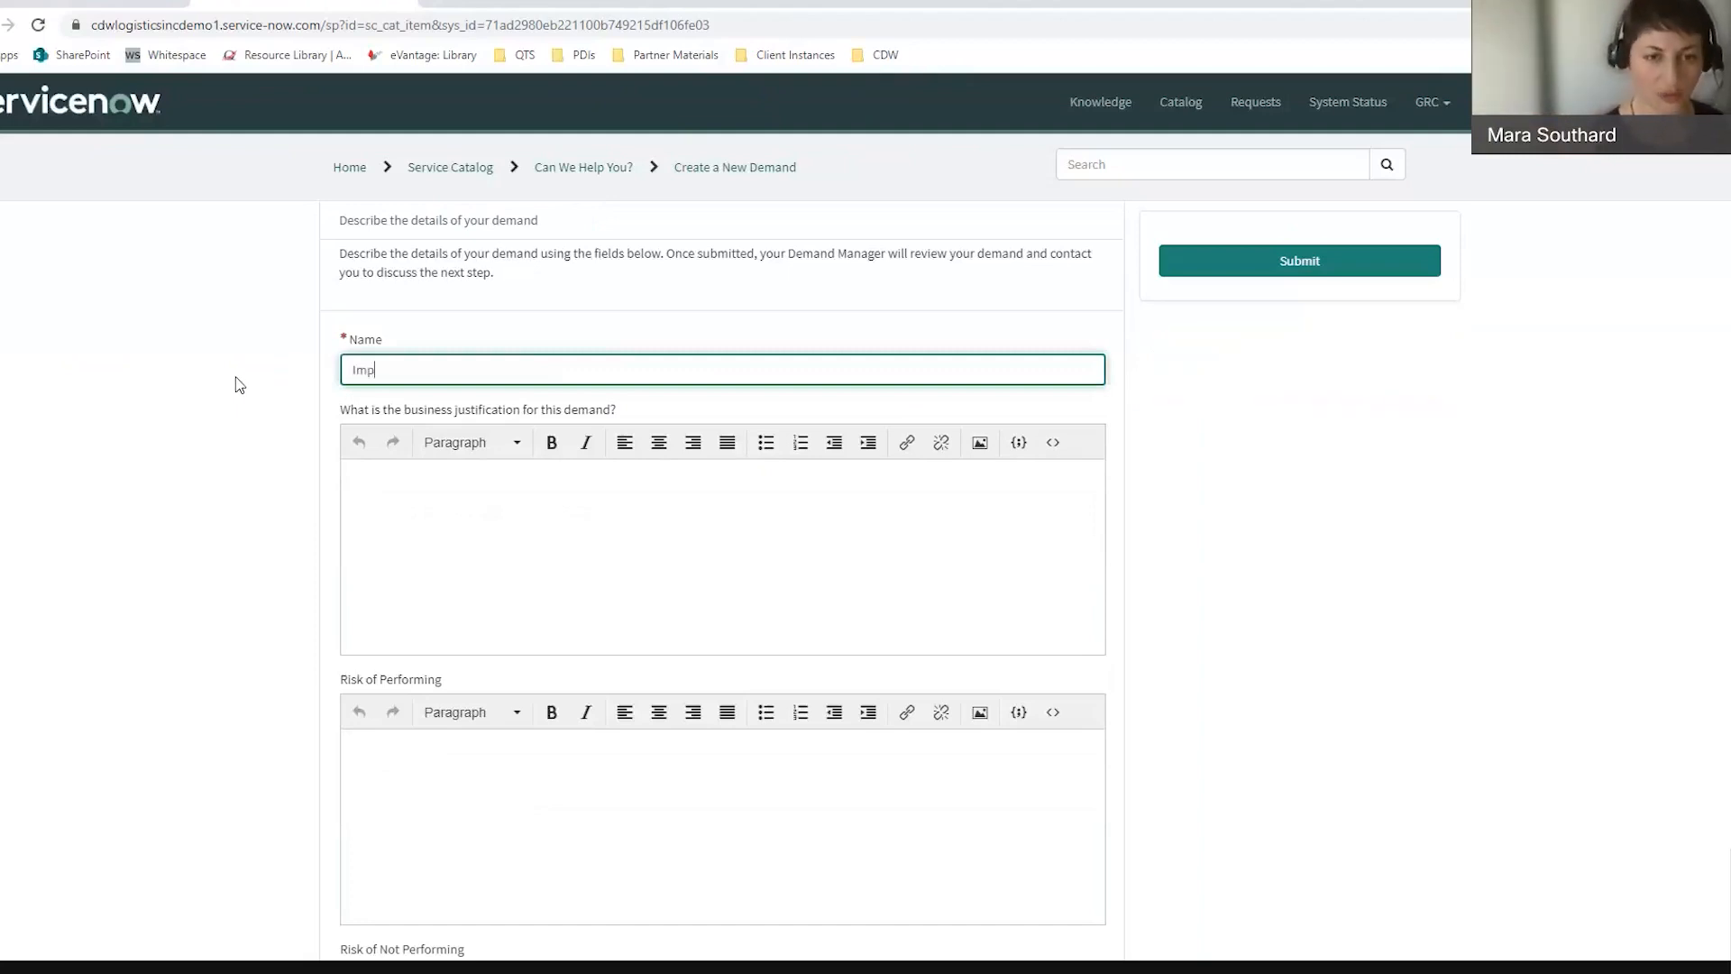
pyautogui.write('lement Servi')
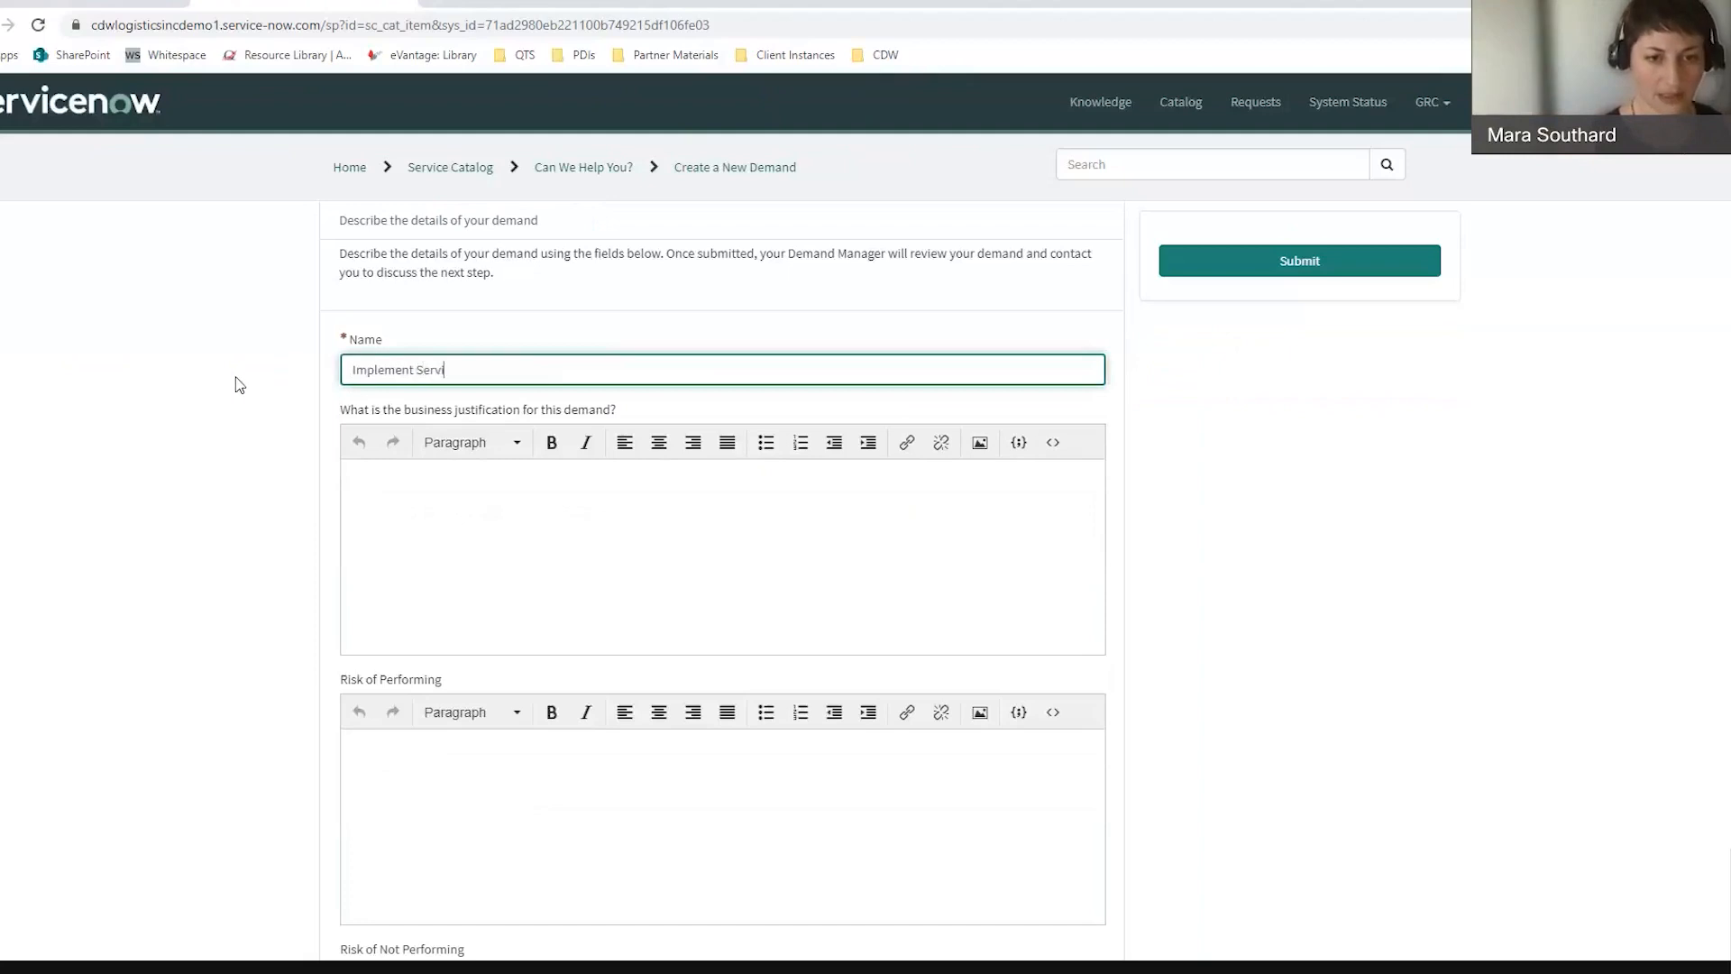
pyautogui.write('ceNow I')
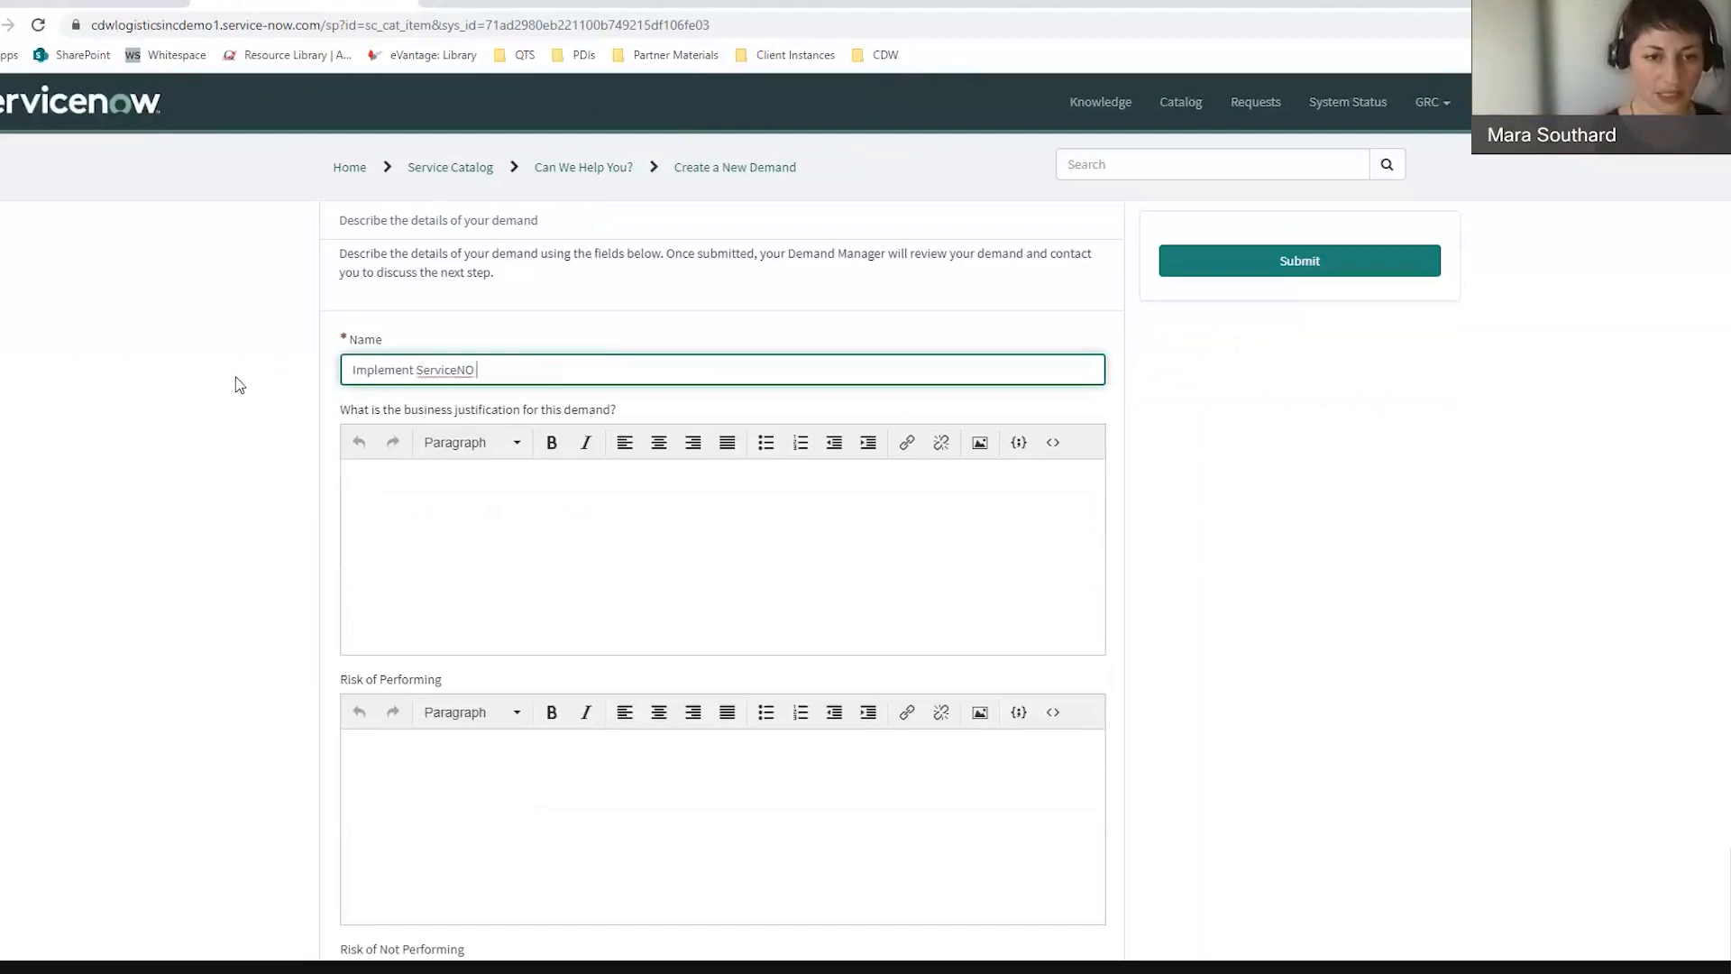
pyautogui.write('TBM Pro')
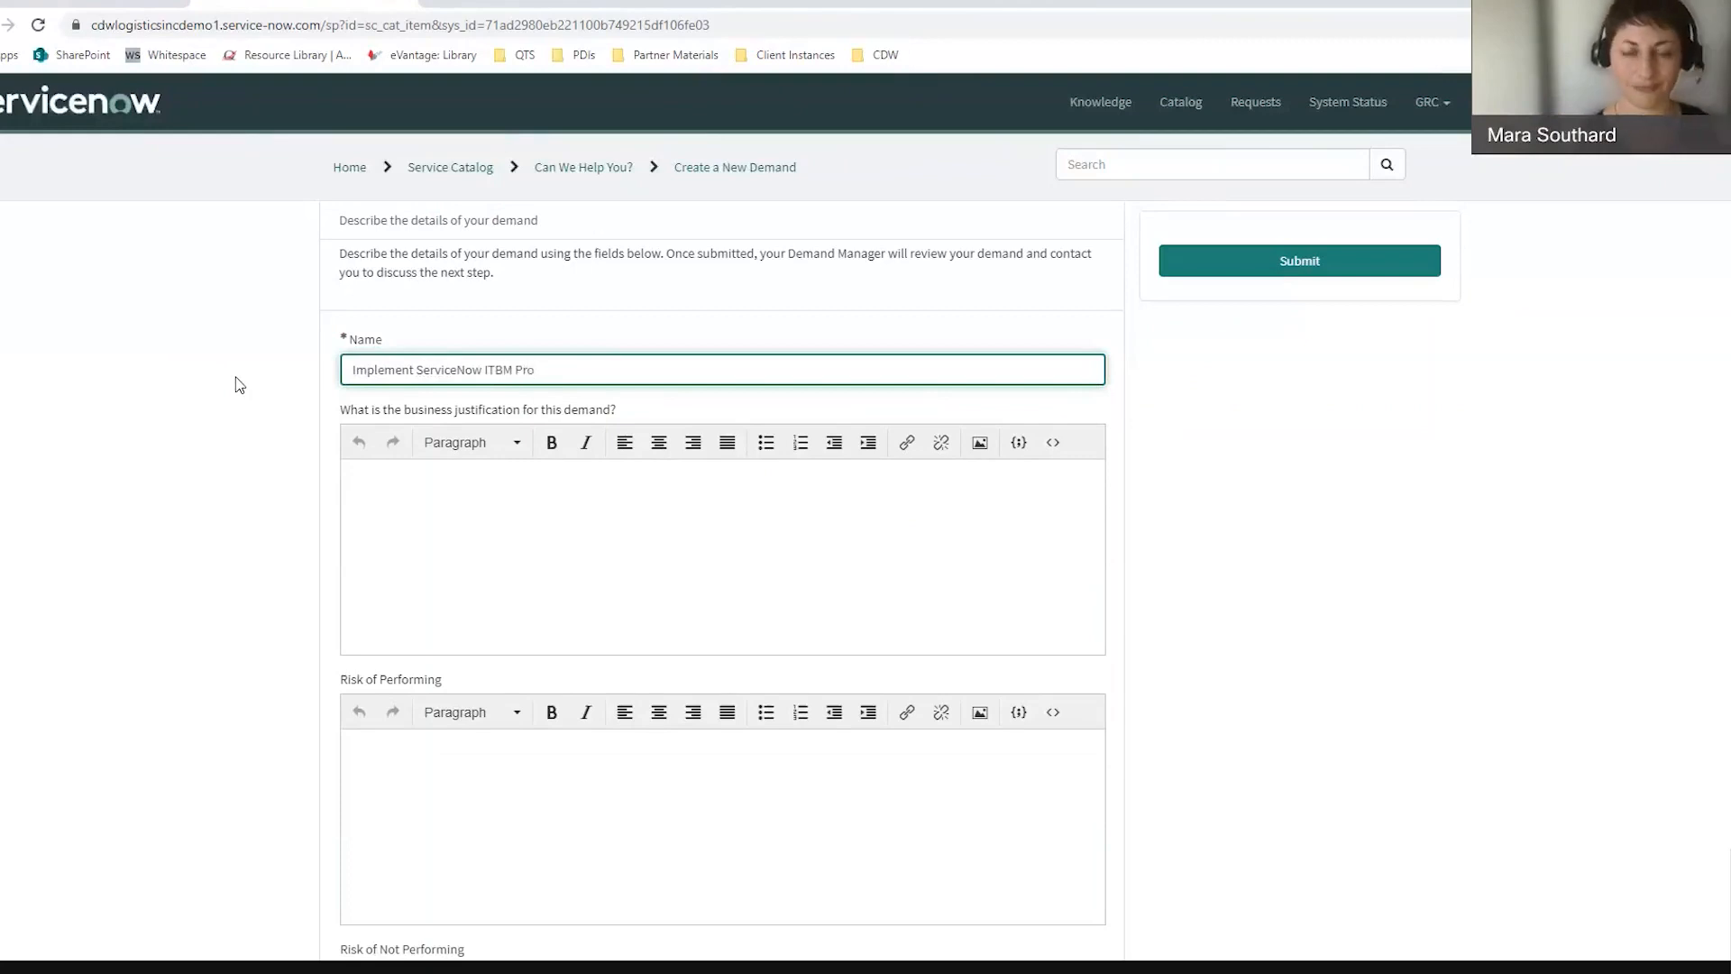
# Step: Enter "We want to take advantage of agile principles." as the business justification for the demand
pyautogui.click(658, 539)
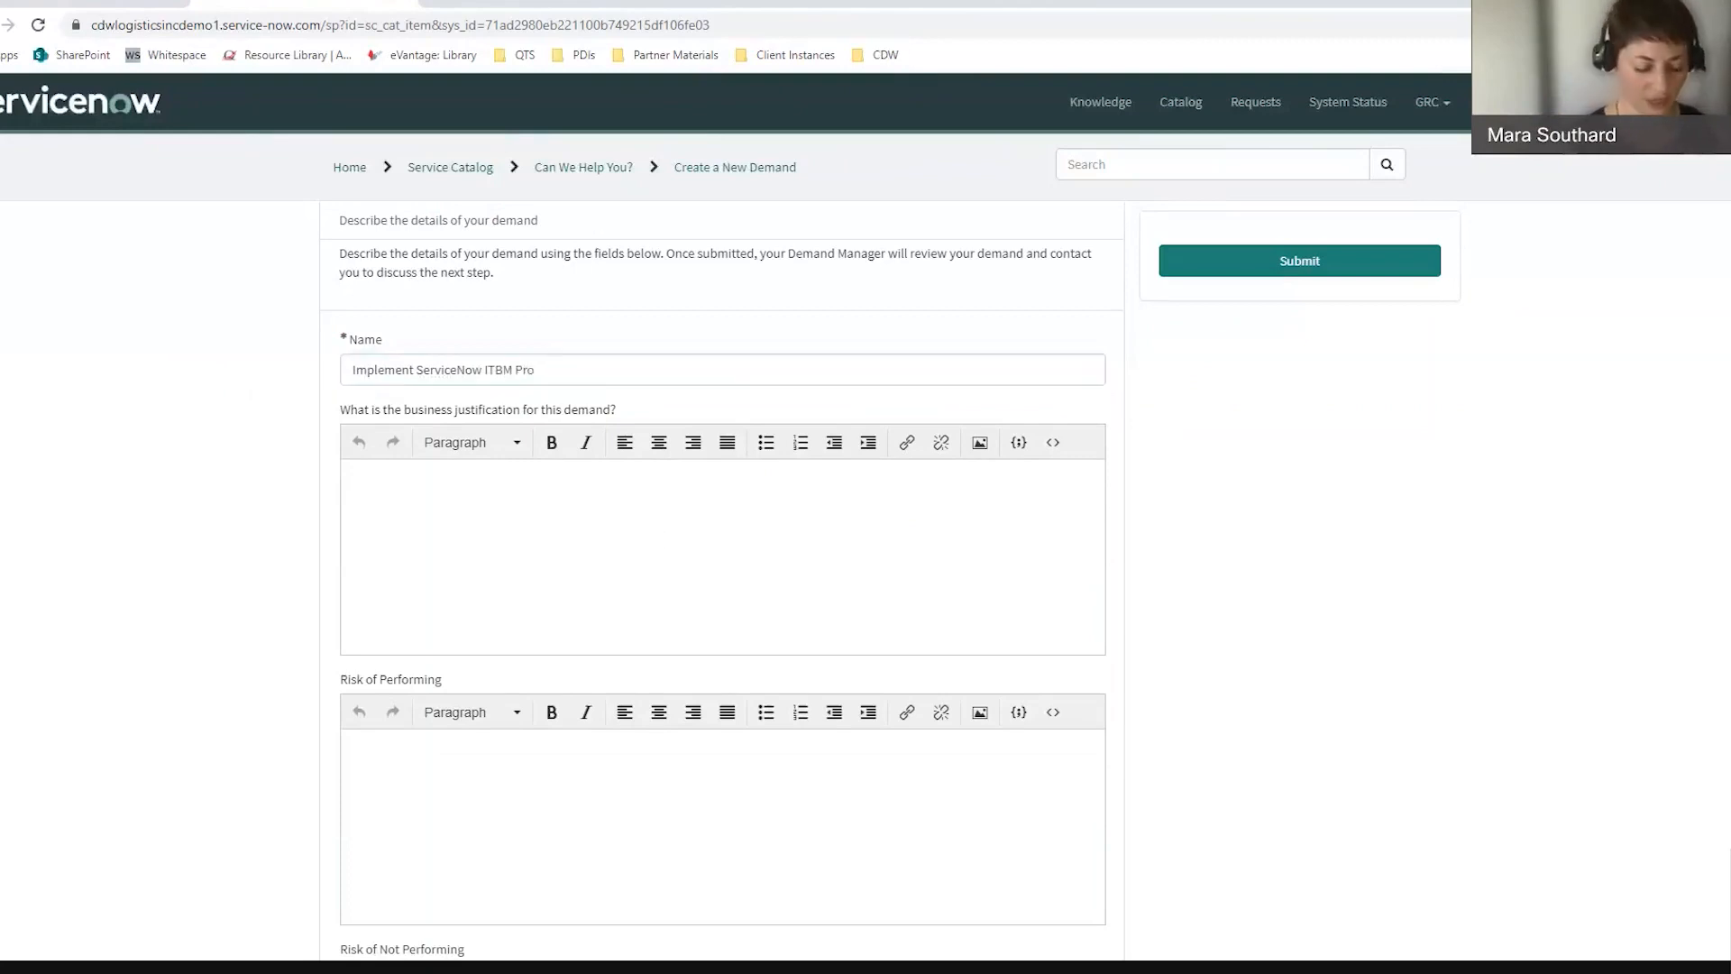
pyautogui.write('We want to take advantag')
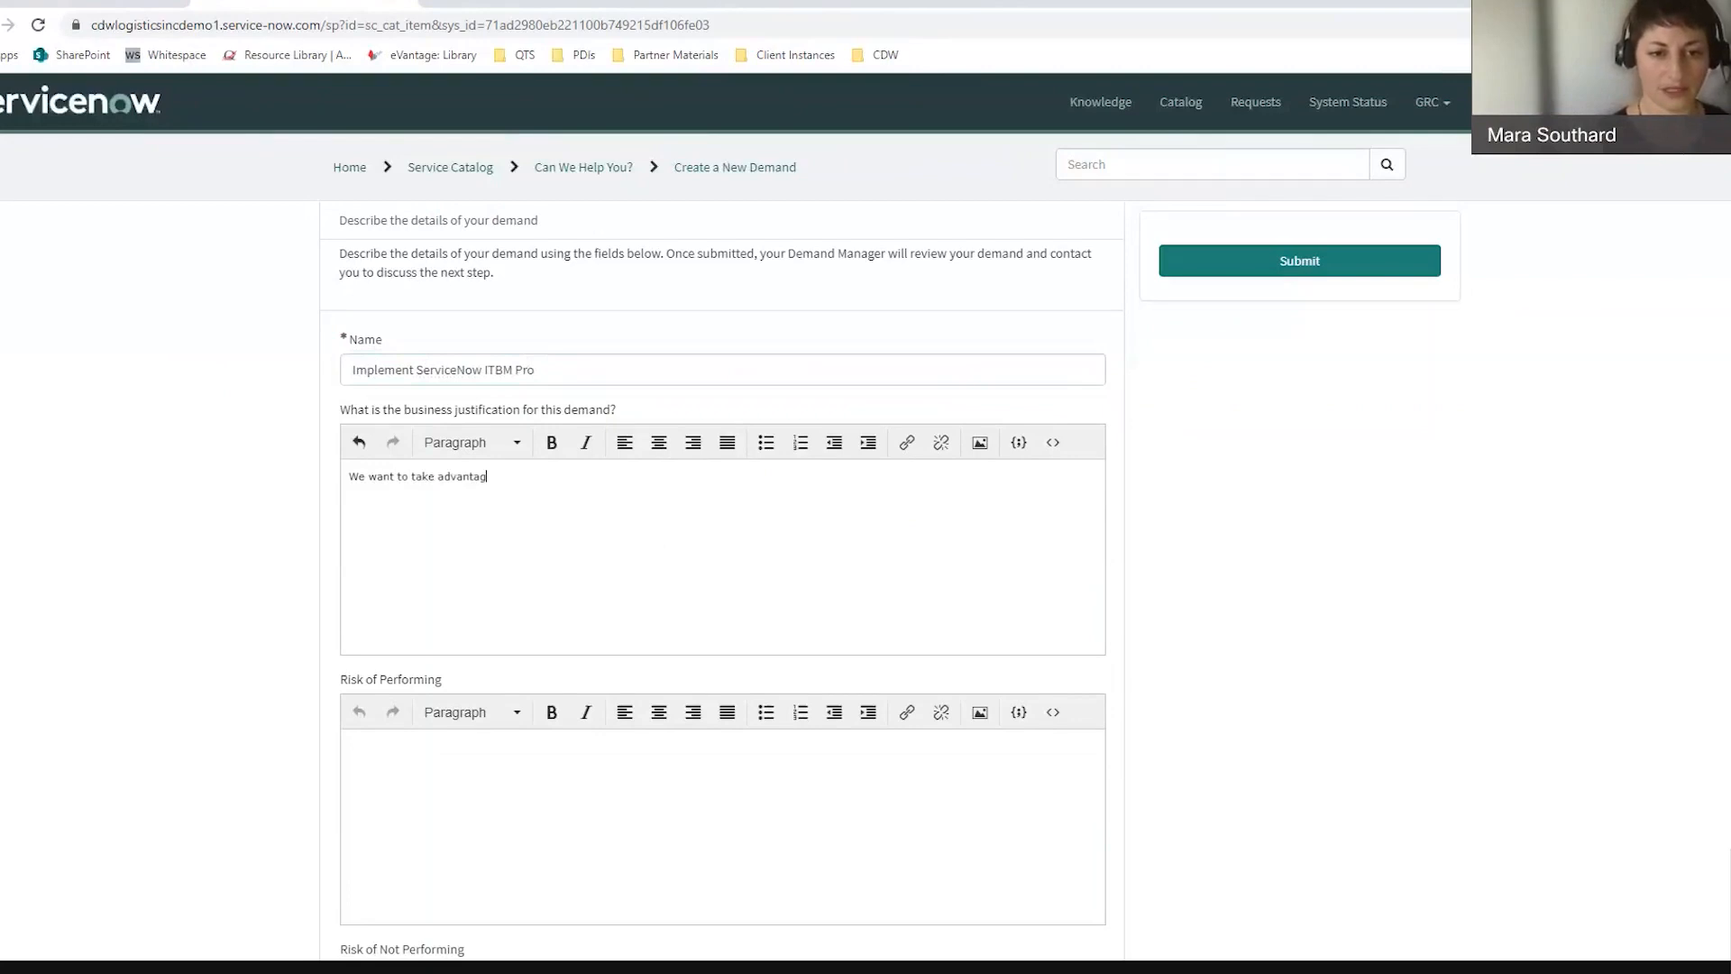
pyautogui.write('e of agile prin')
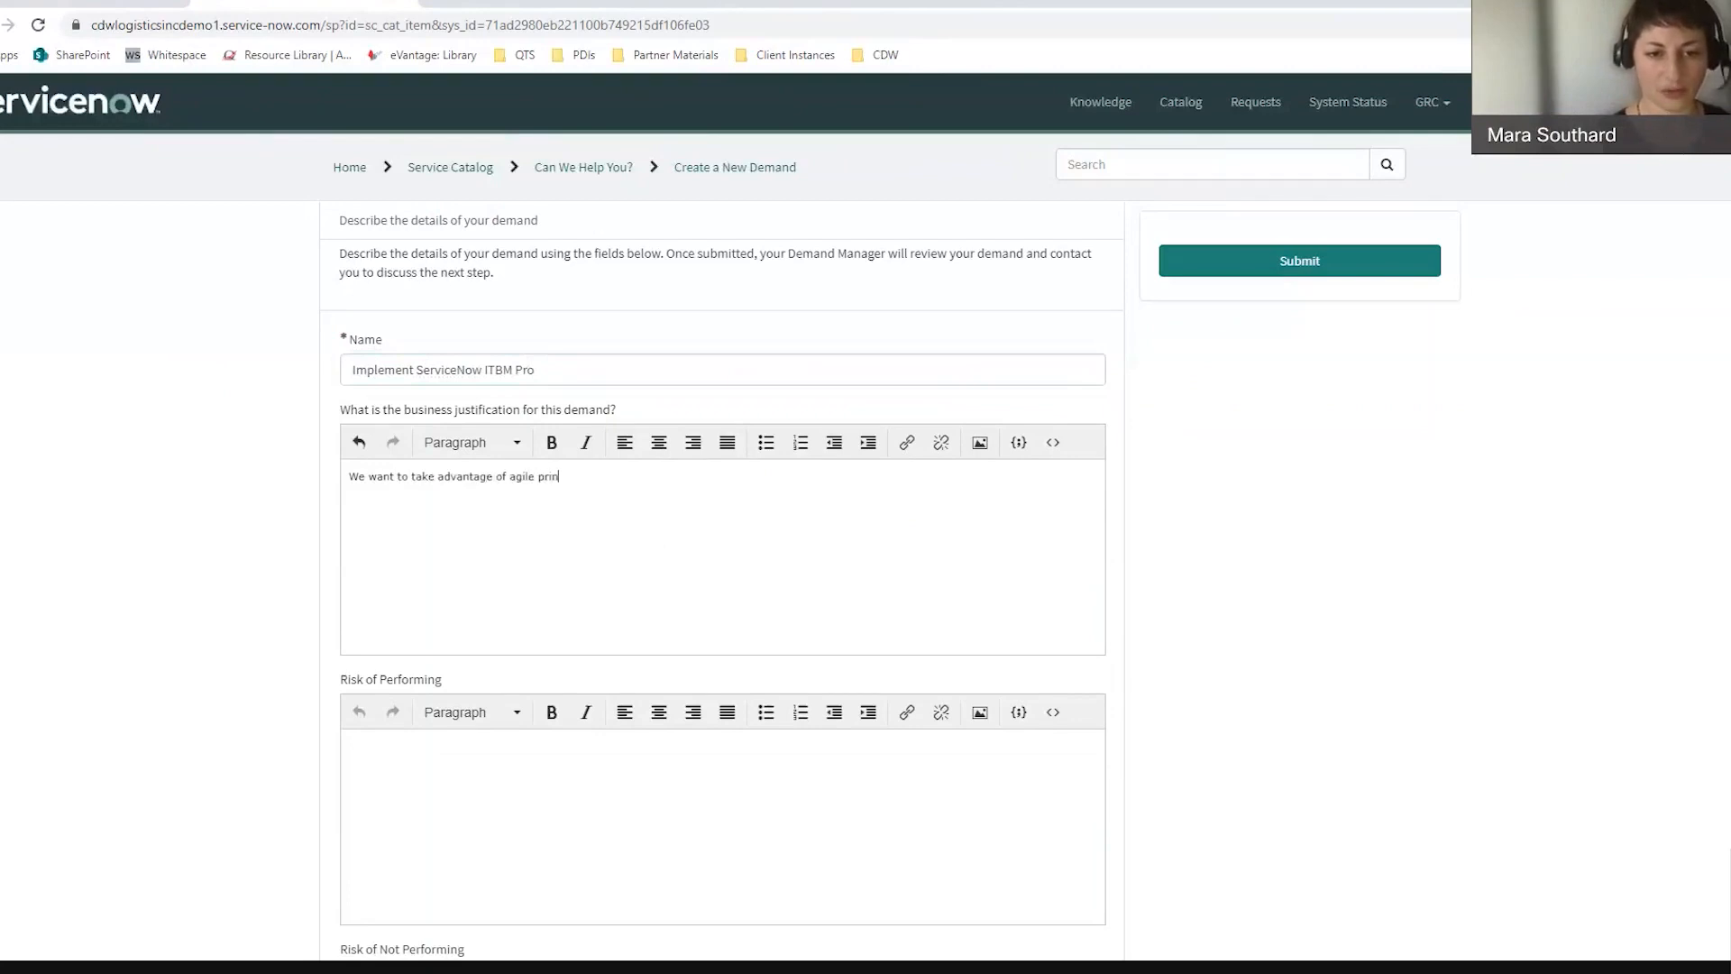
pyautogui.write('ciples.')
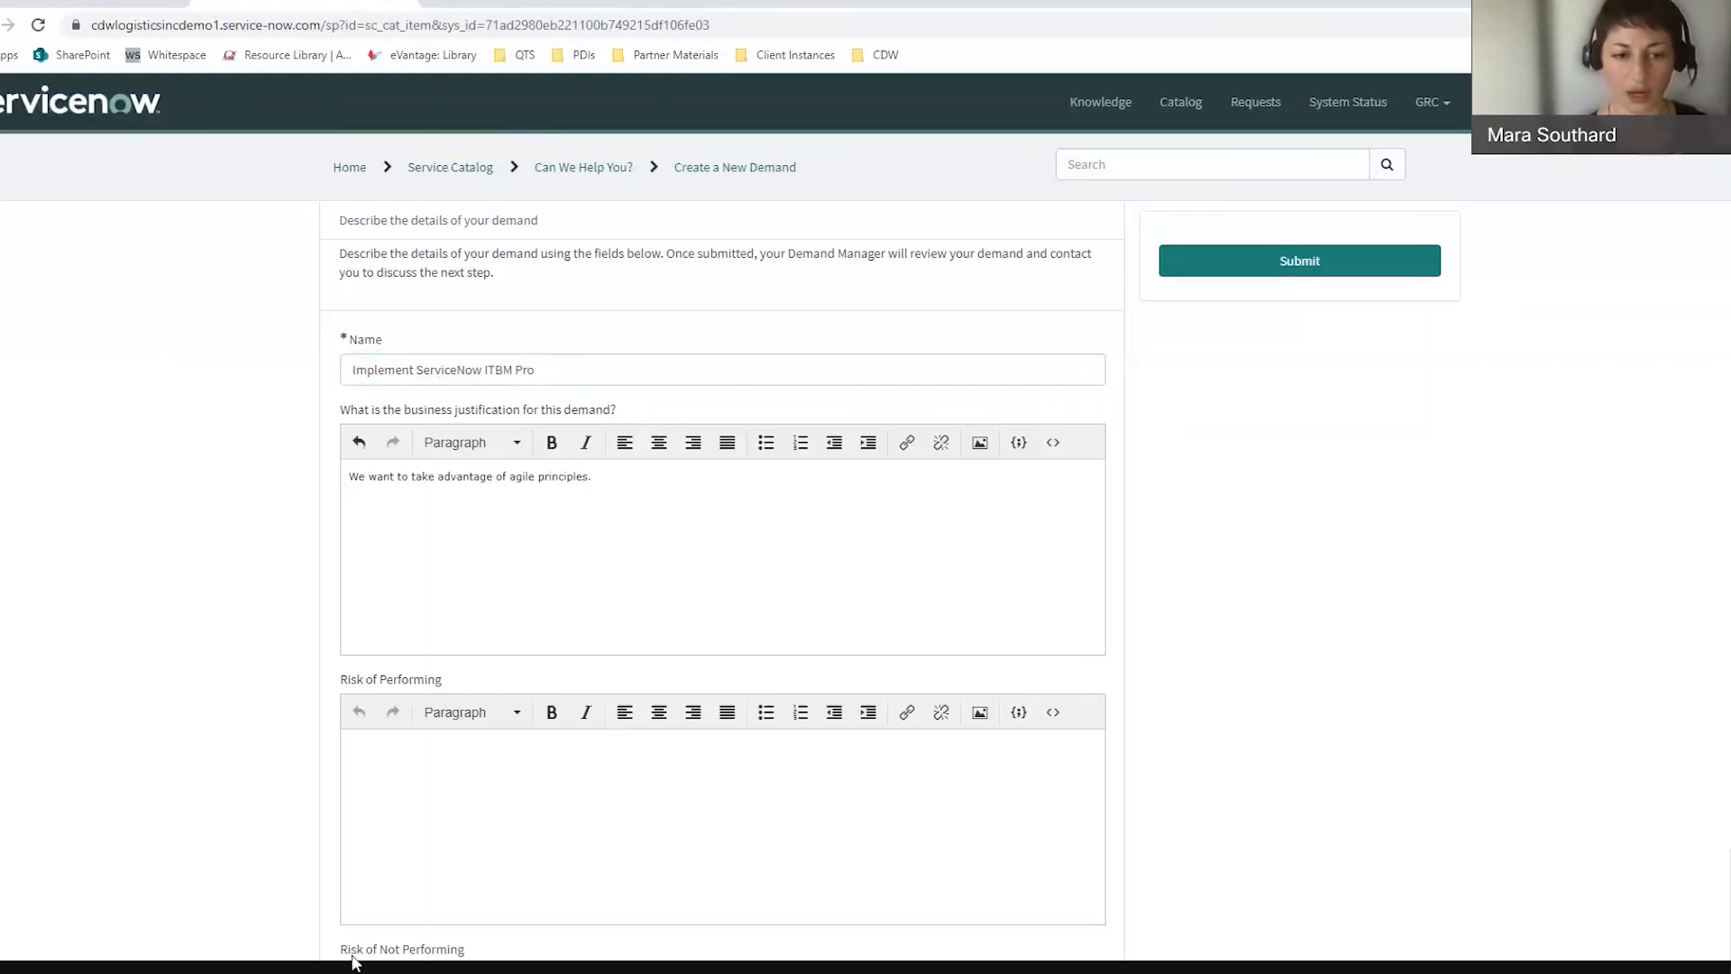
# Step: Enter "Training" as the risk of performing and submit the new demand request
pyautogui.click(632, 789)
pyautogui.write('Training')
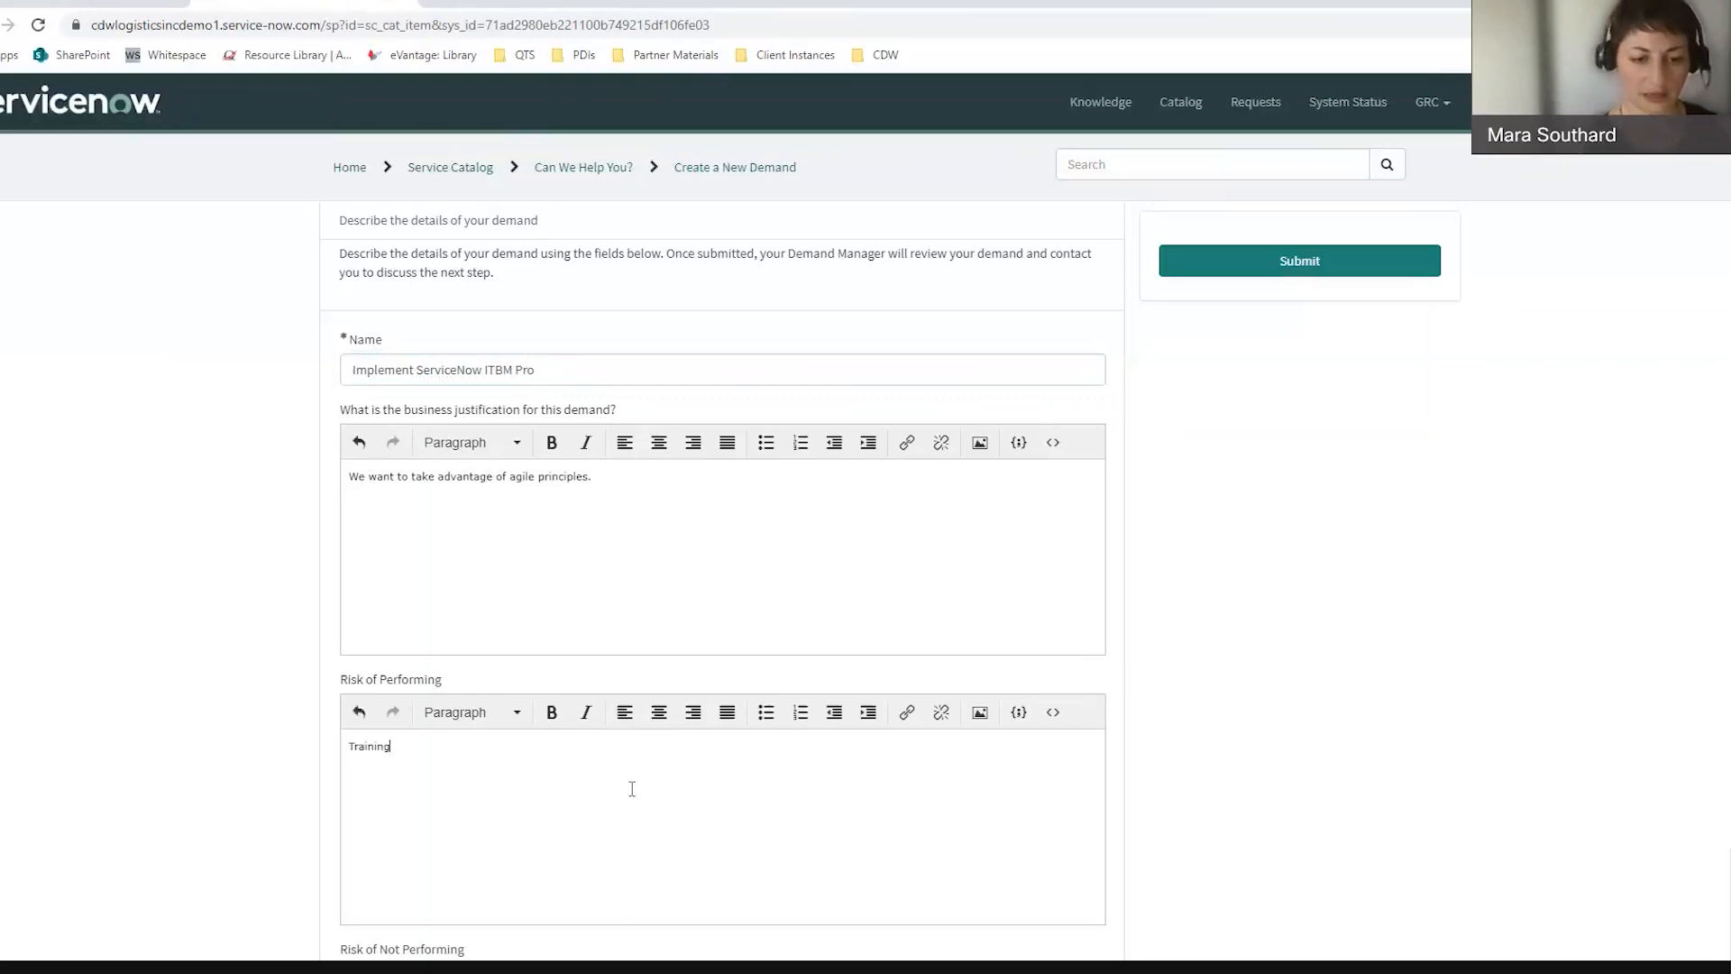
pyautogui.scroll(-3, 623, 780)
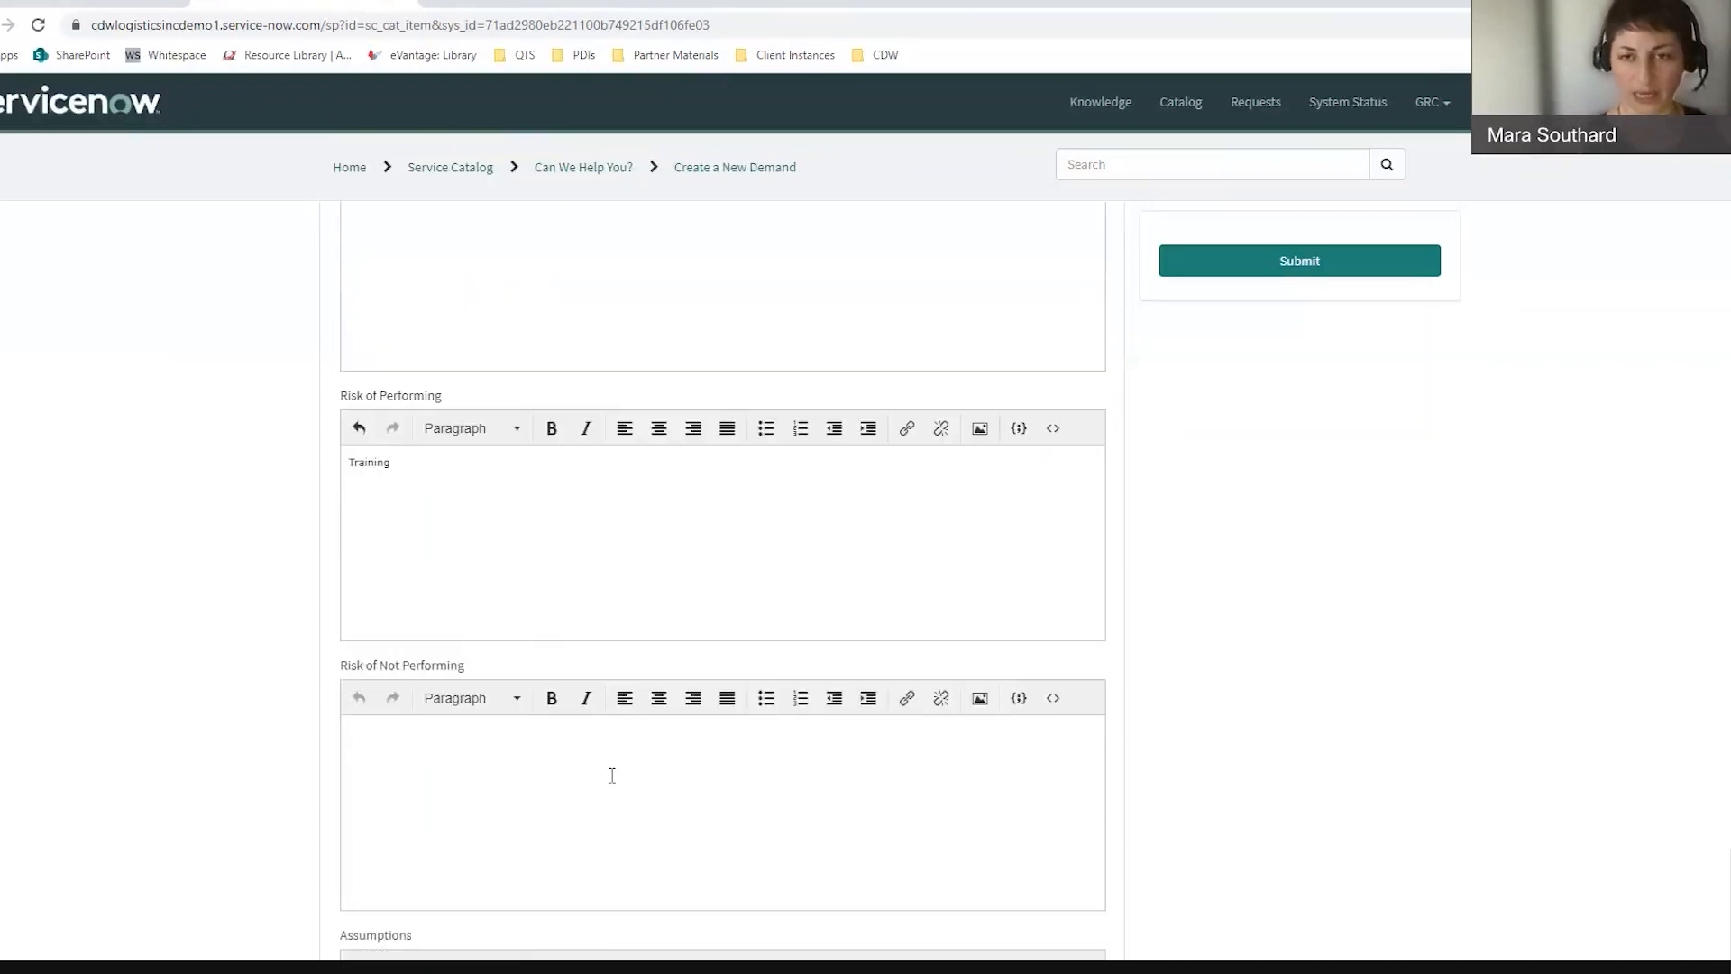
pyautogui.scroll(4, 625, 763)
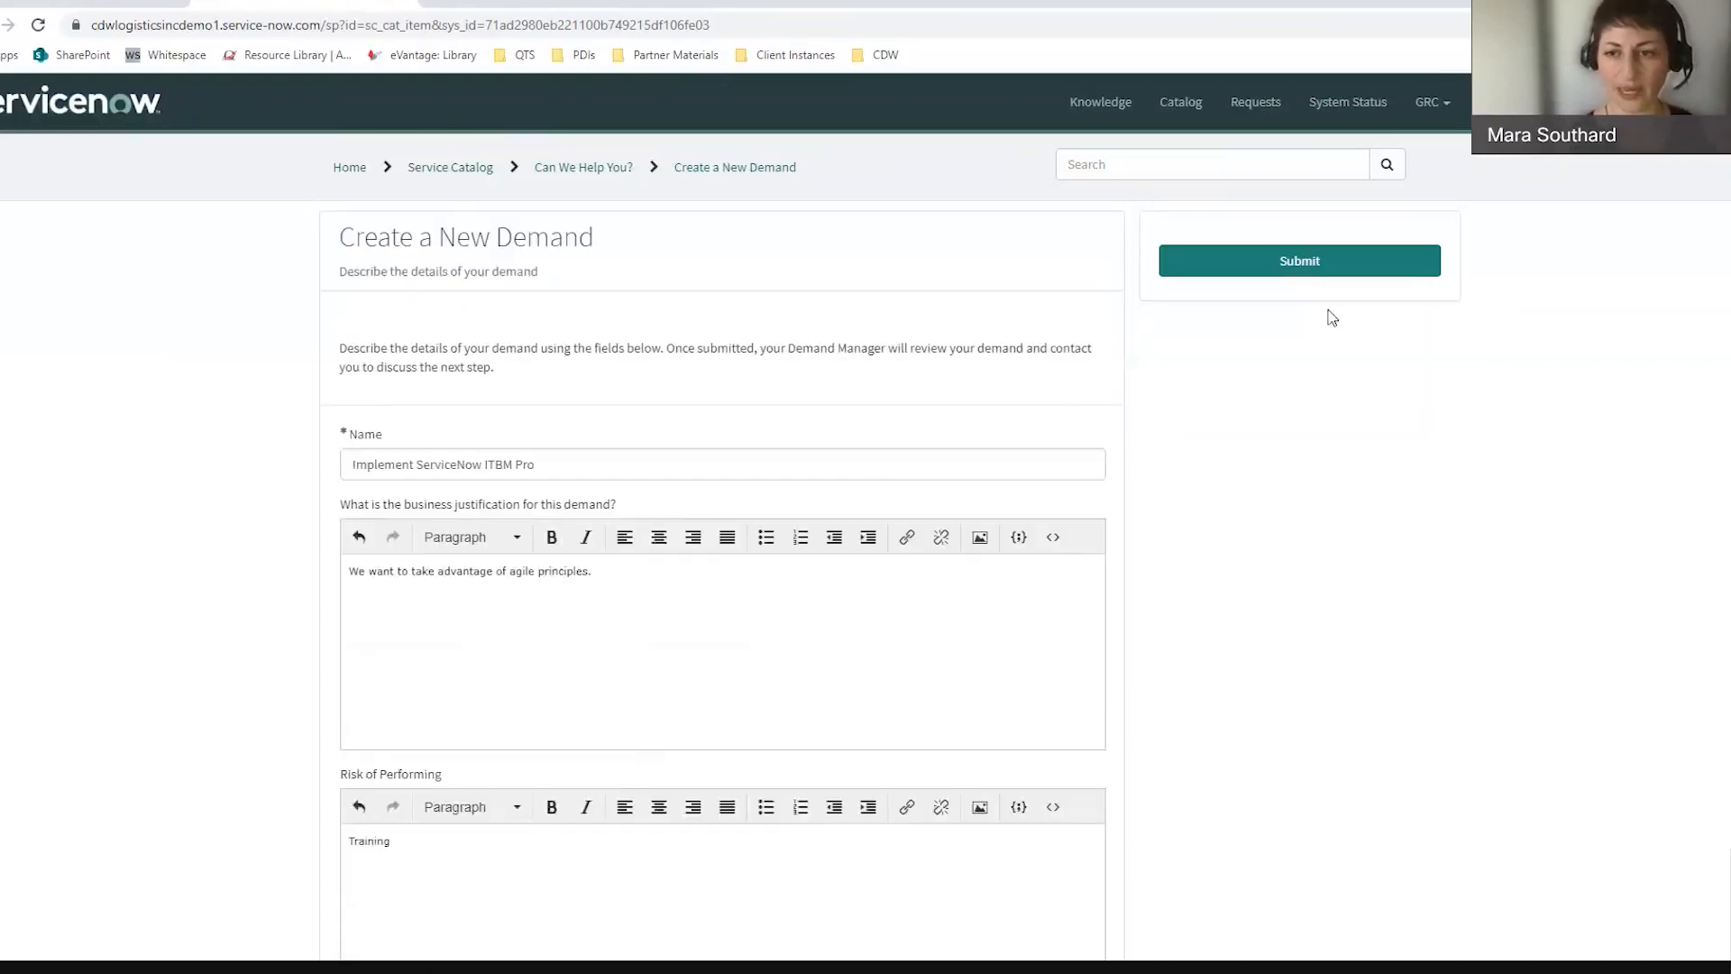
pyautogui.click(1313, 282)
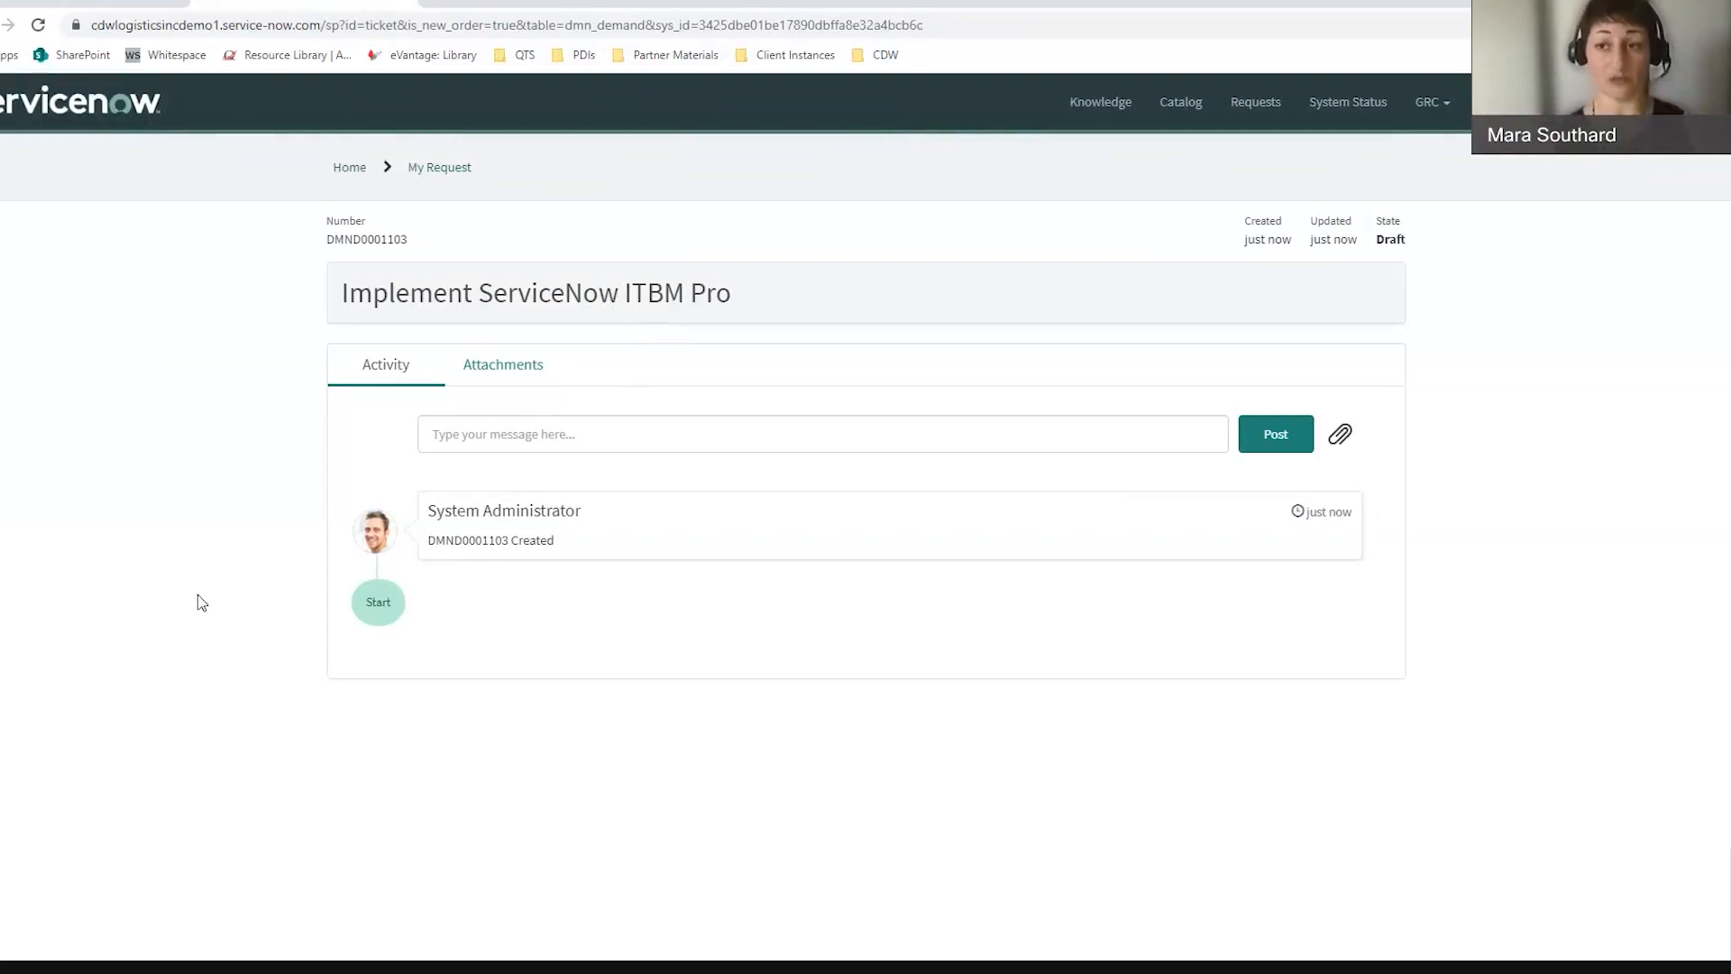
# Step: Switch to the Demands list, reload it and open the Implement ServiceNow ITBM Pro demand record
pyautogui.click(126, 3)
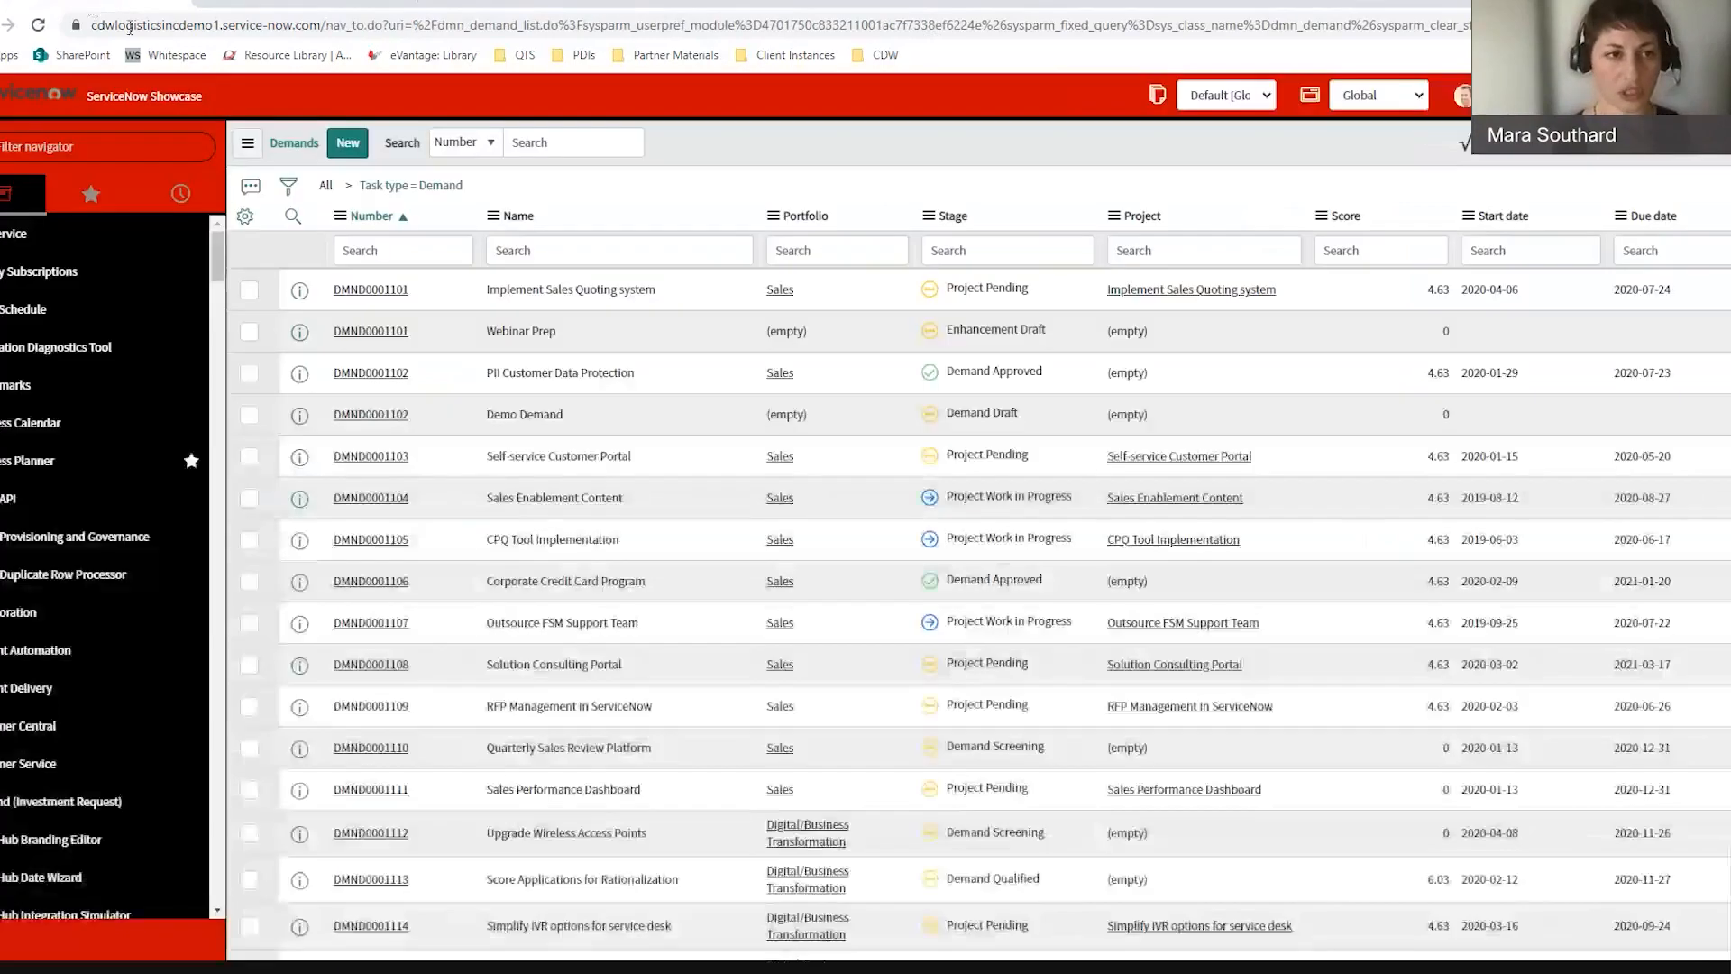
pyautogui.click(38, 26)
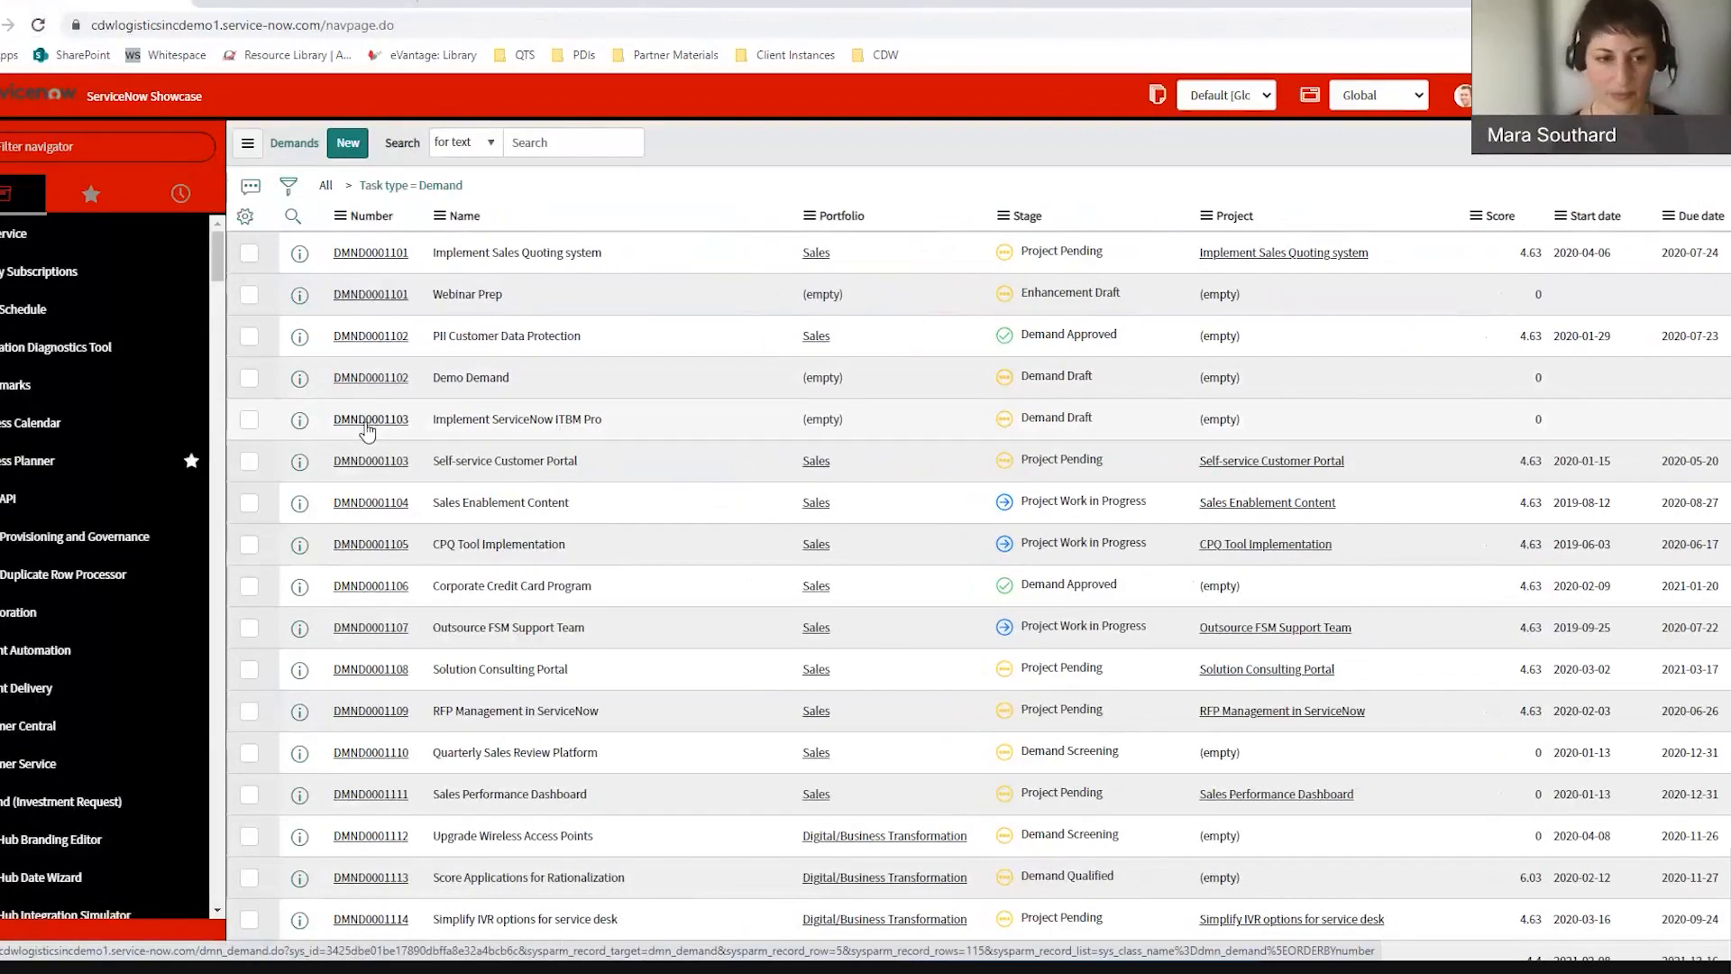
pyautogui.click(366, 423)
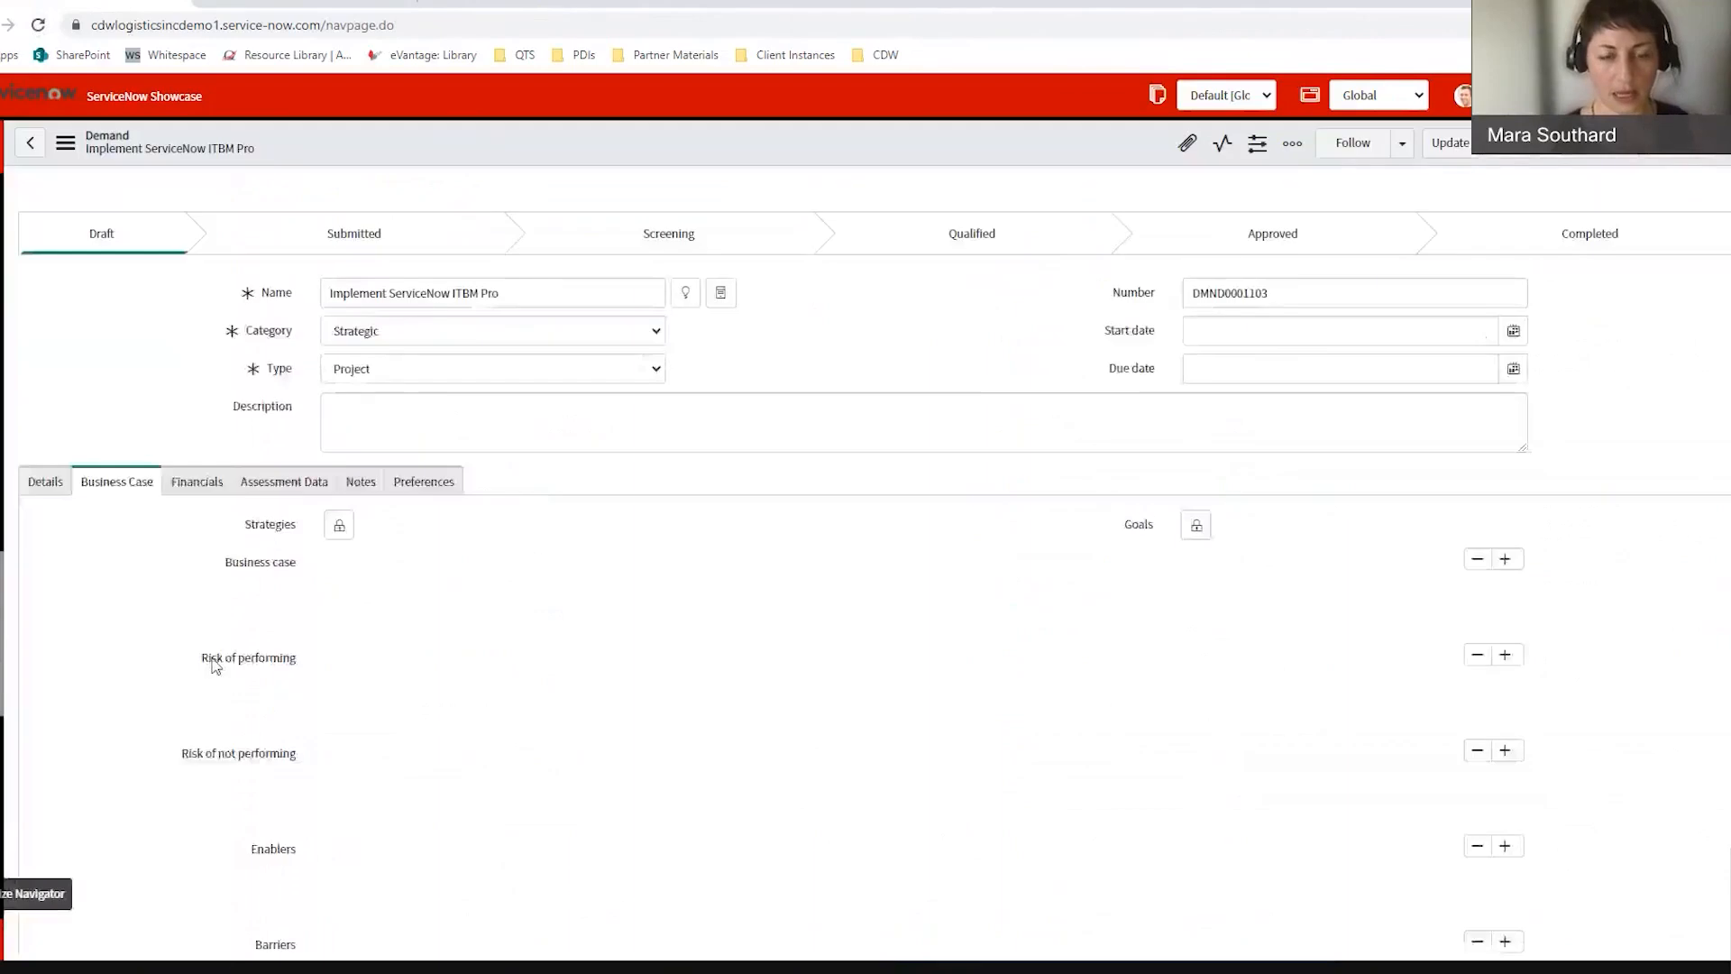
pyautogui.tripleClick(919, 344)
pyautogui.click(918, 349)
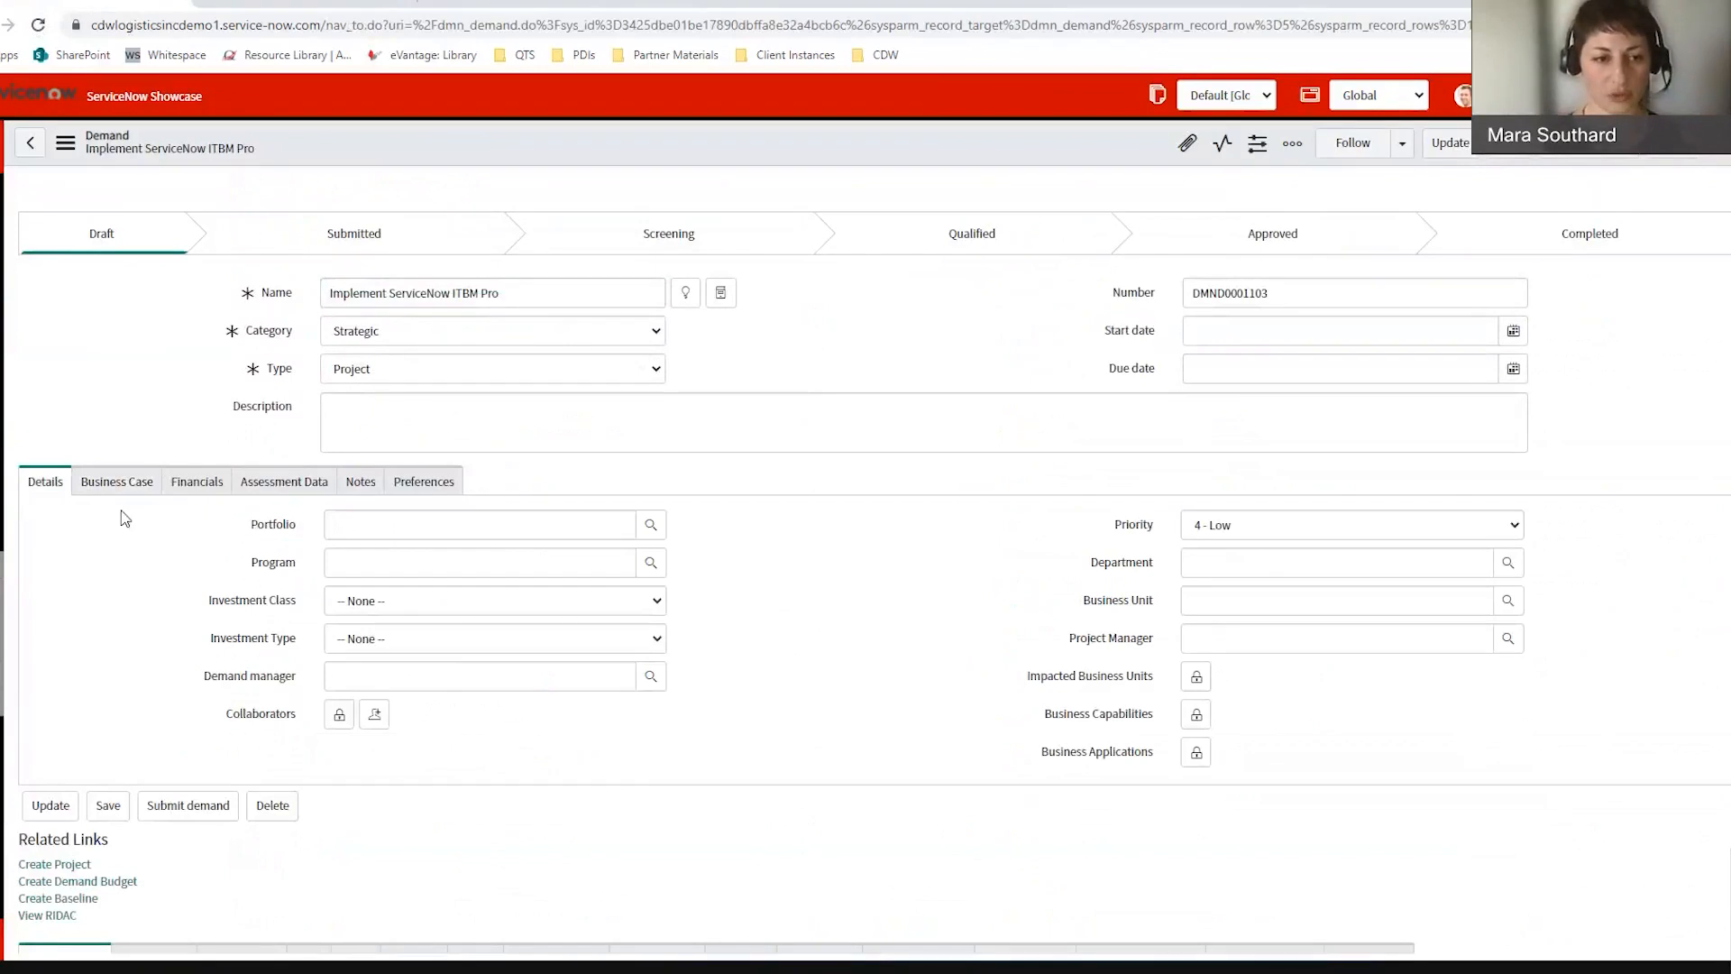
# Step: Show the demand's business case and move the demand from Draft to Submitted
pyautogui.click(133, 484)
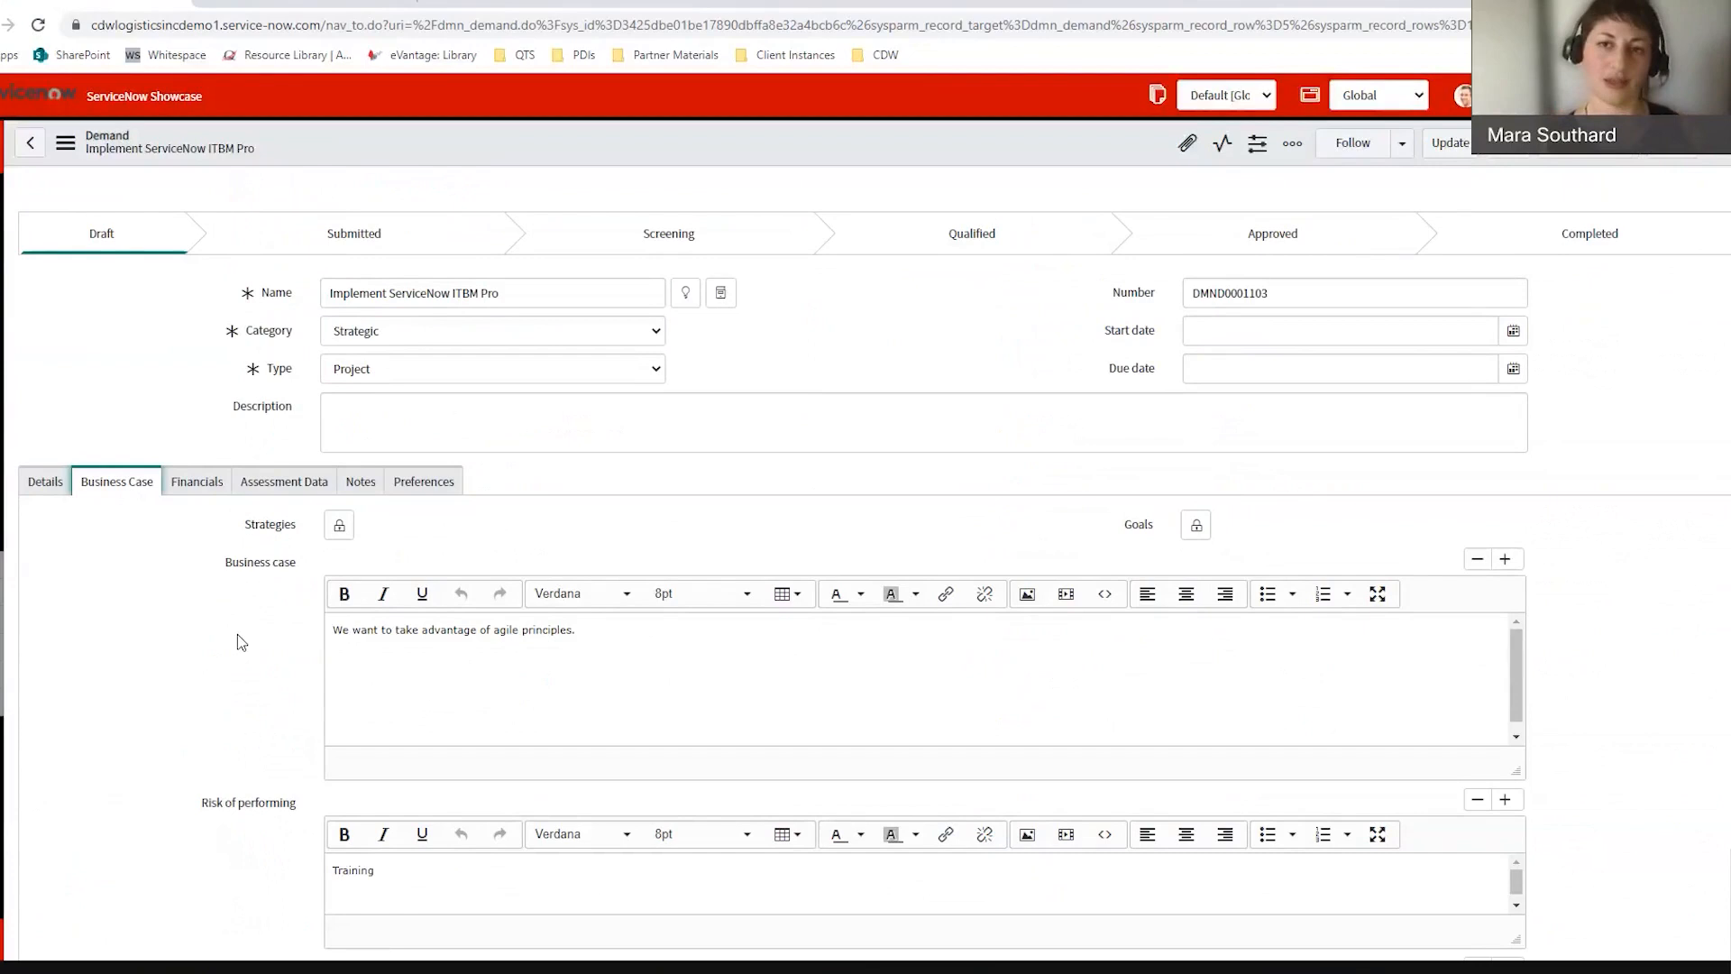
pyautogui.click(1578, 158)
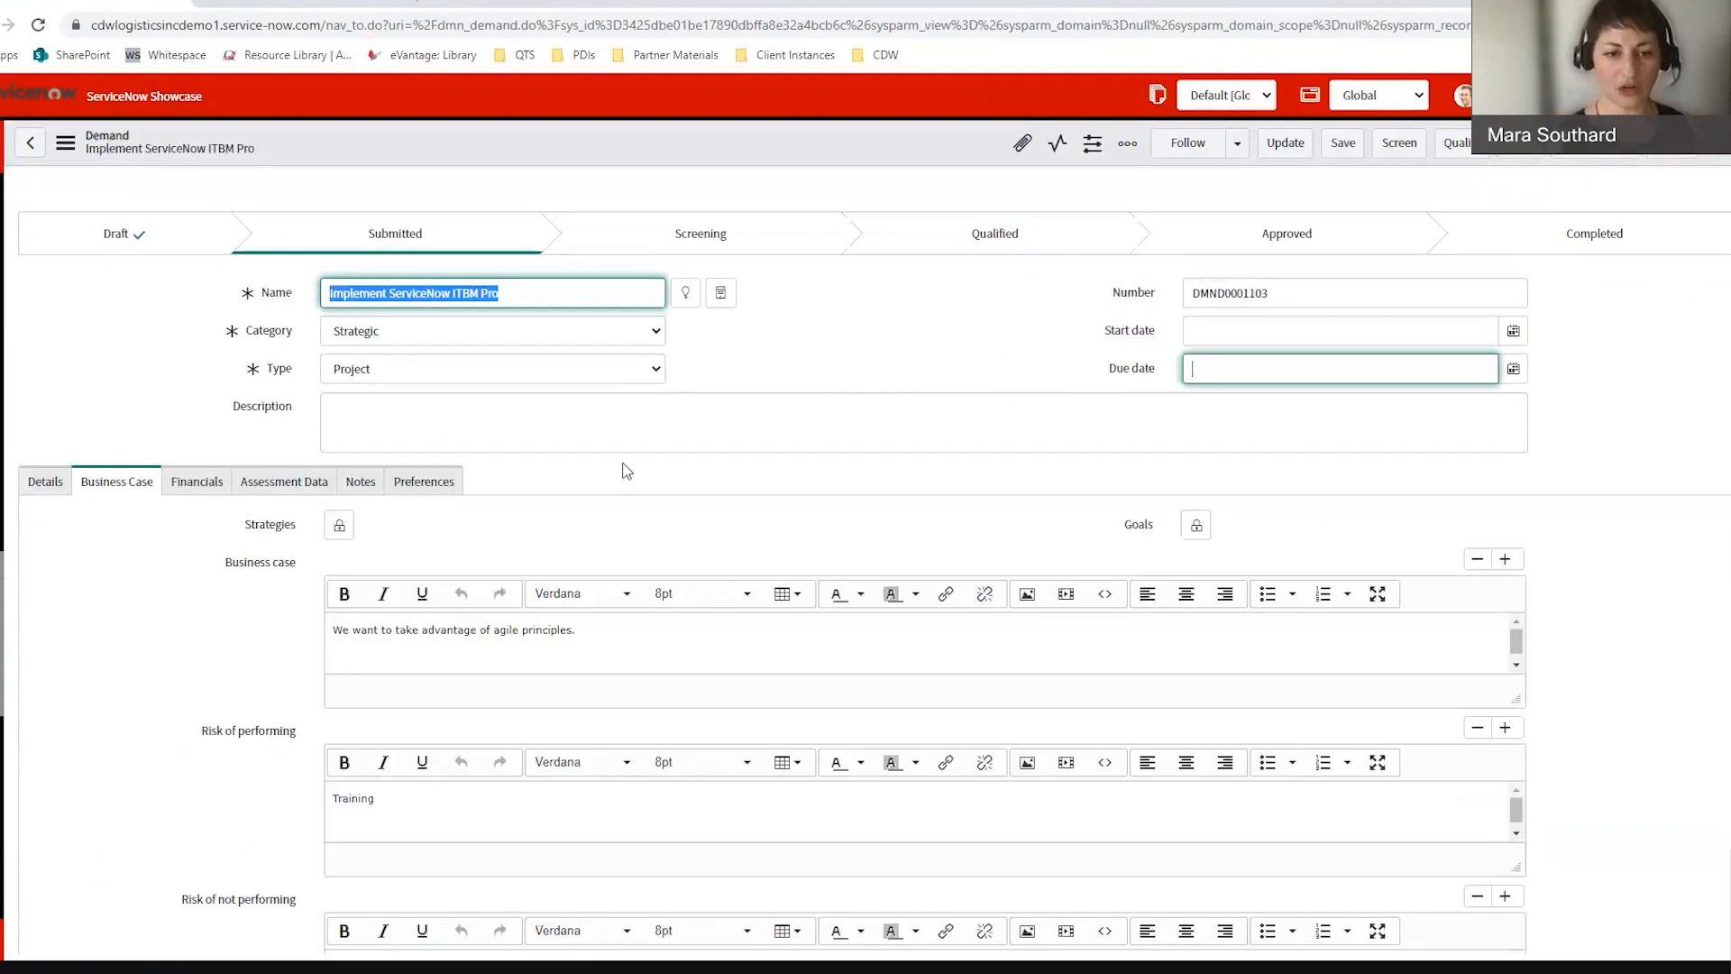
pyautogui.scroll(-1, 159, 582)
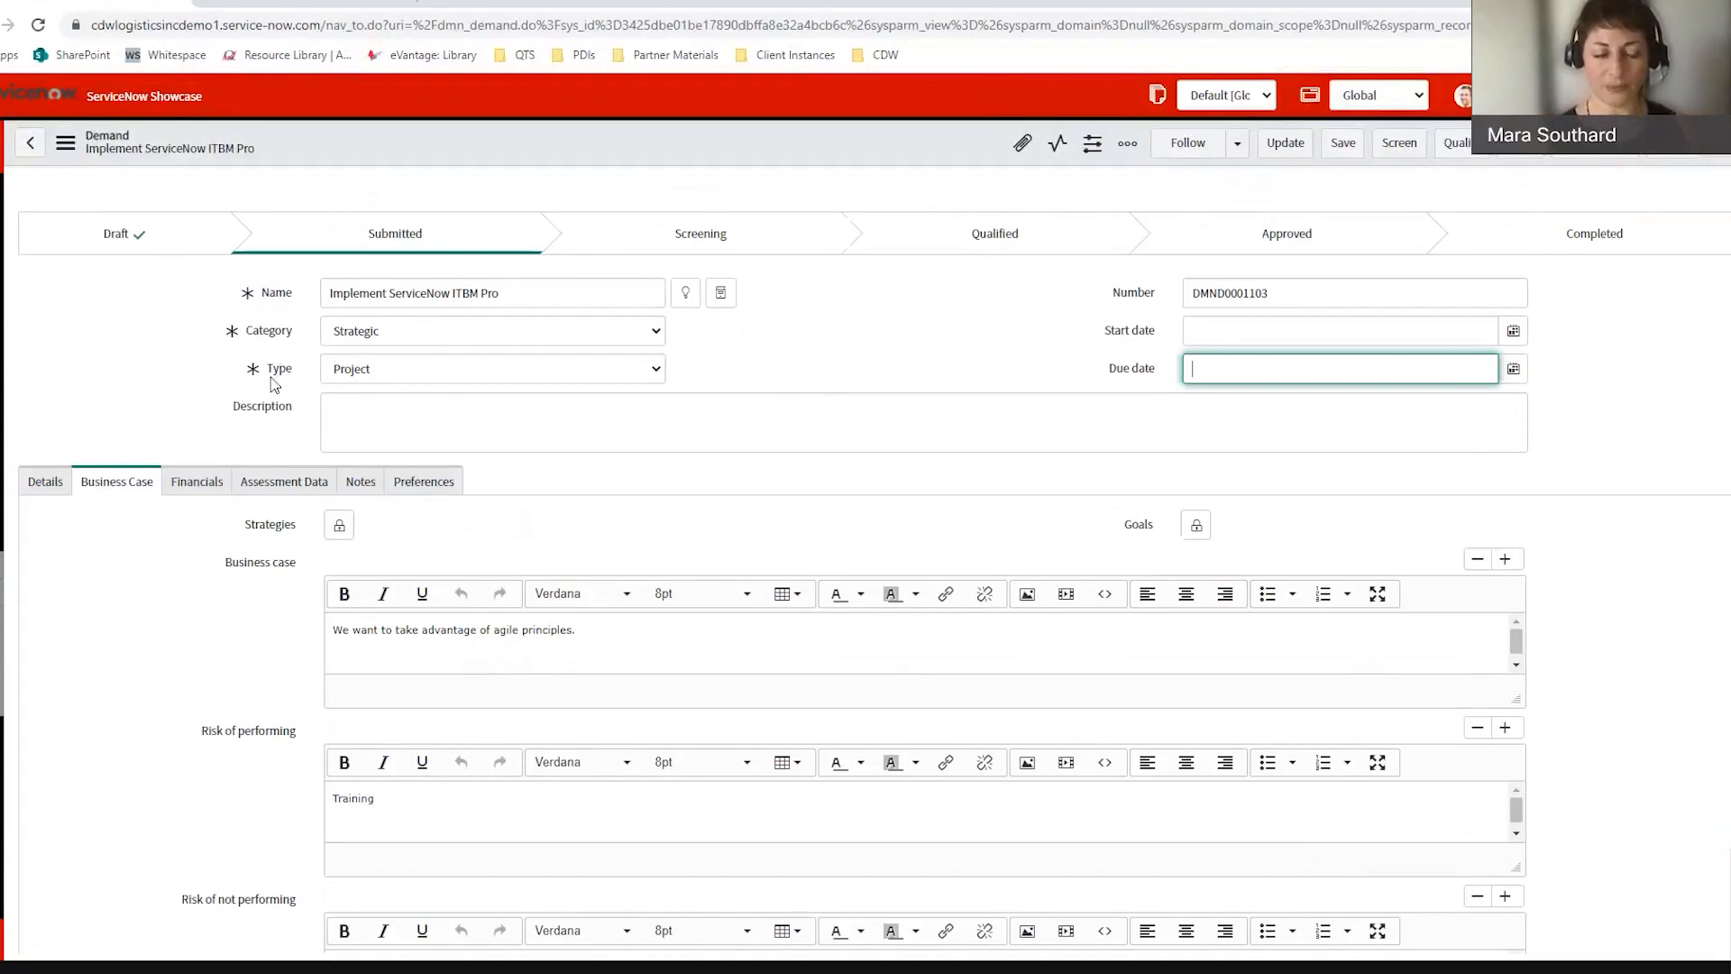
# Step: Set the demand's type to Enhancement and save the record
pyautogui.click(529, 375)
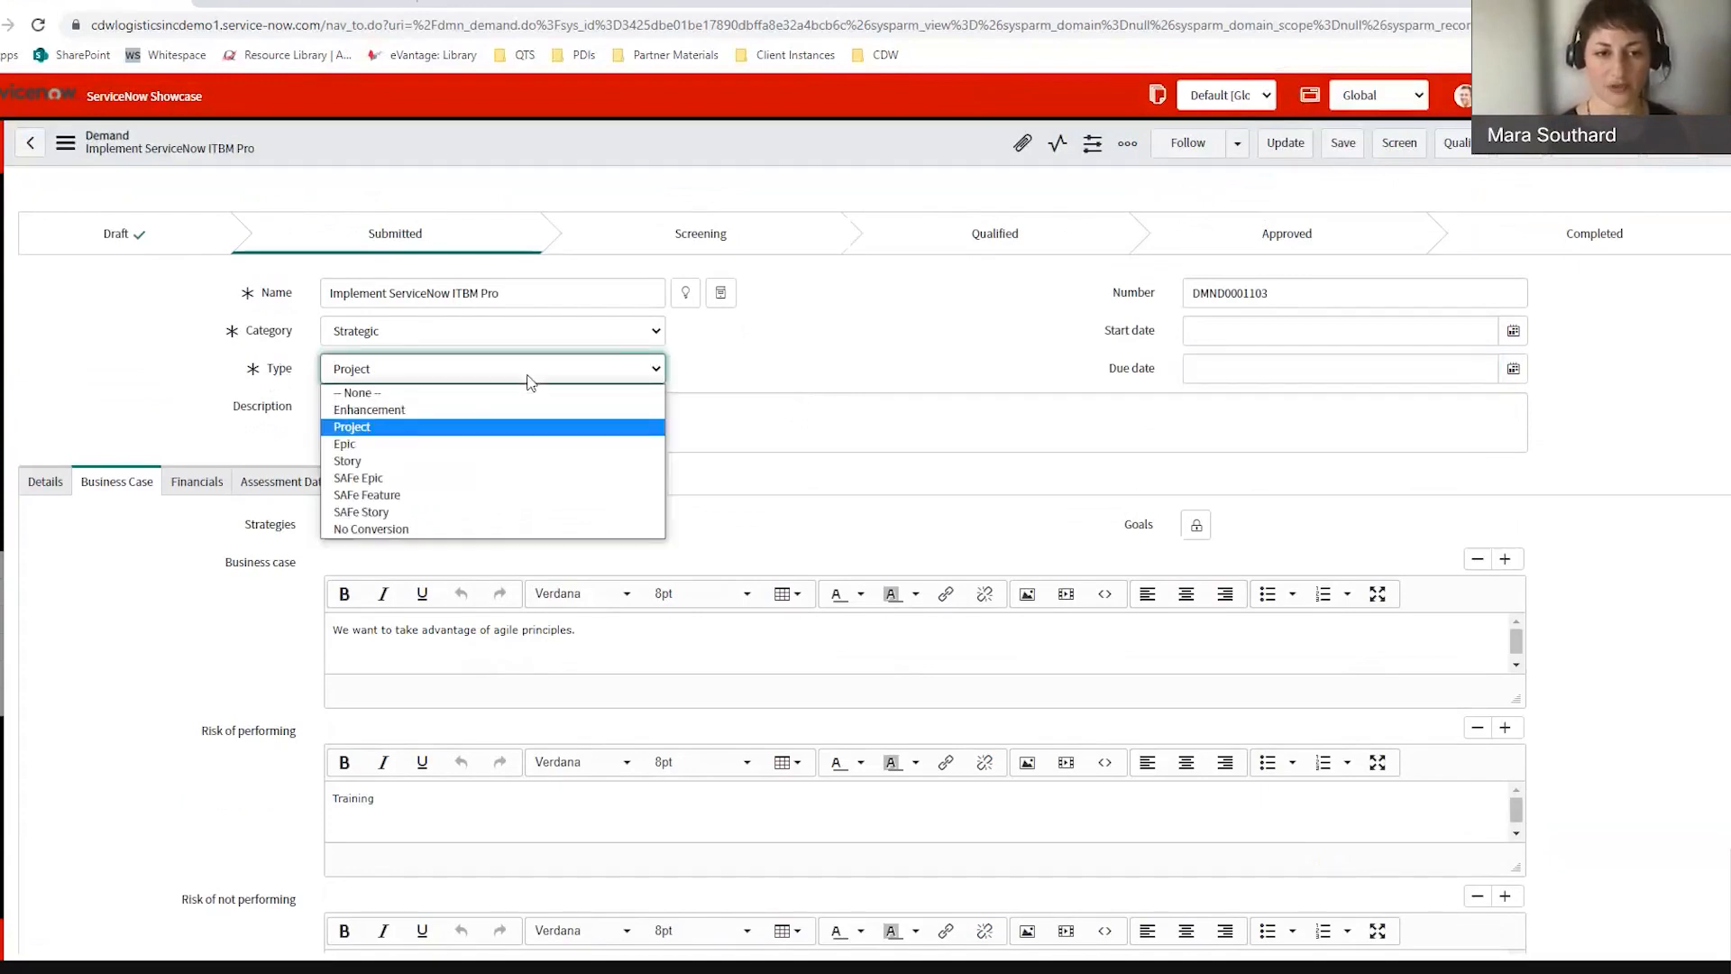
pyautogui.click(389, 410)
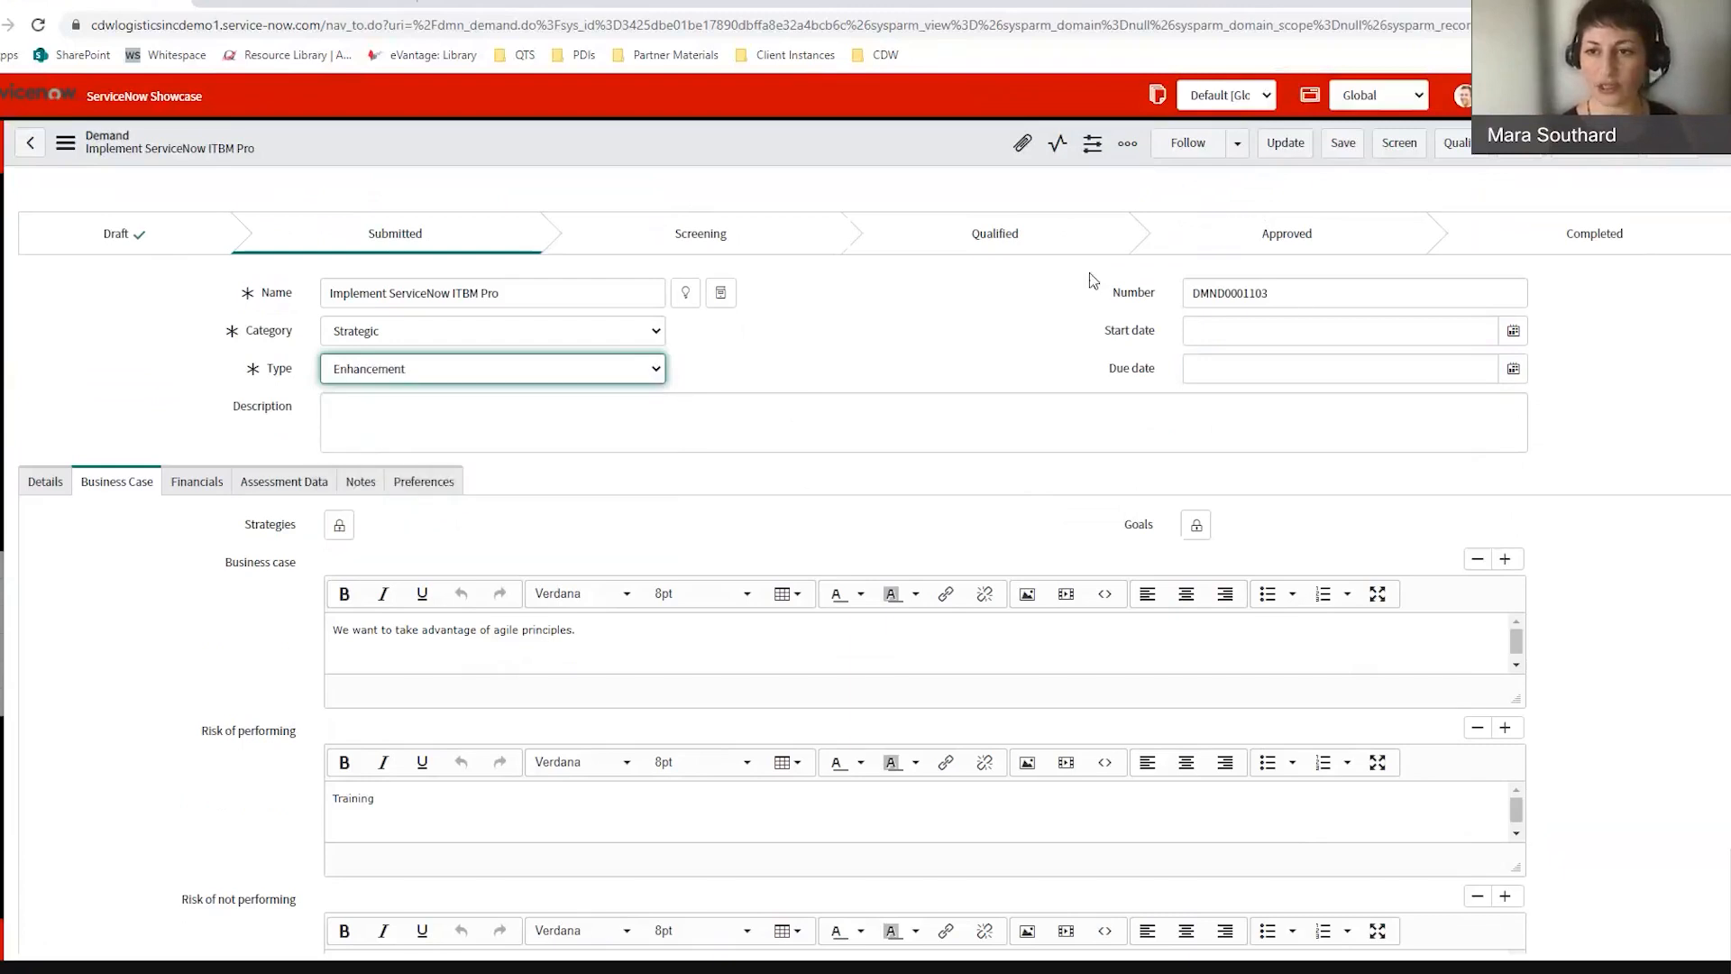
pyautogui.click(1342, 145)
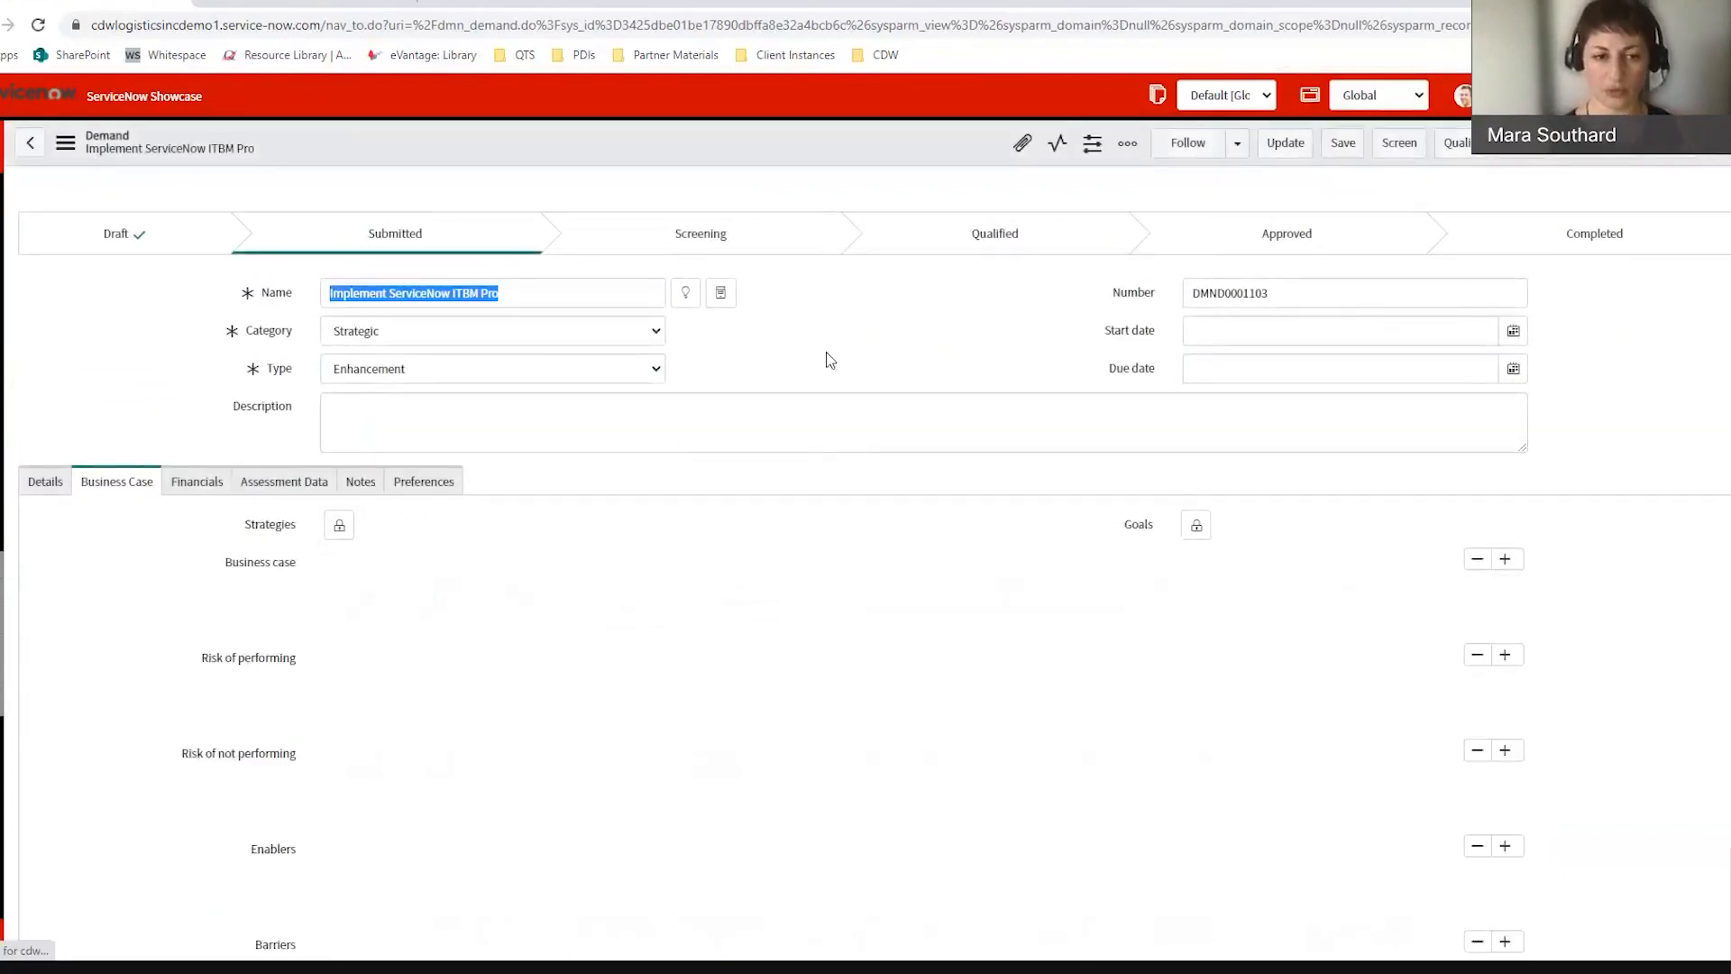
# Step: Display the demand's details and create an enhancement from the demand
pyautogui.click(38, 487)
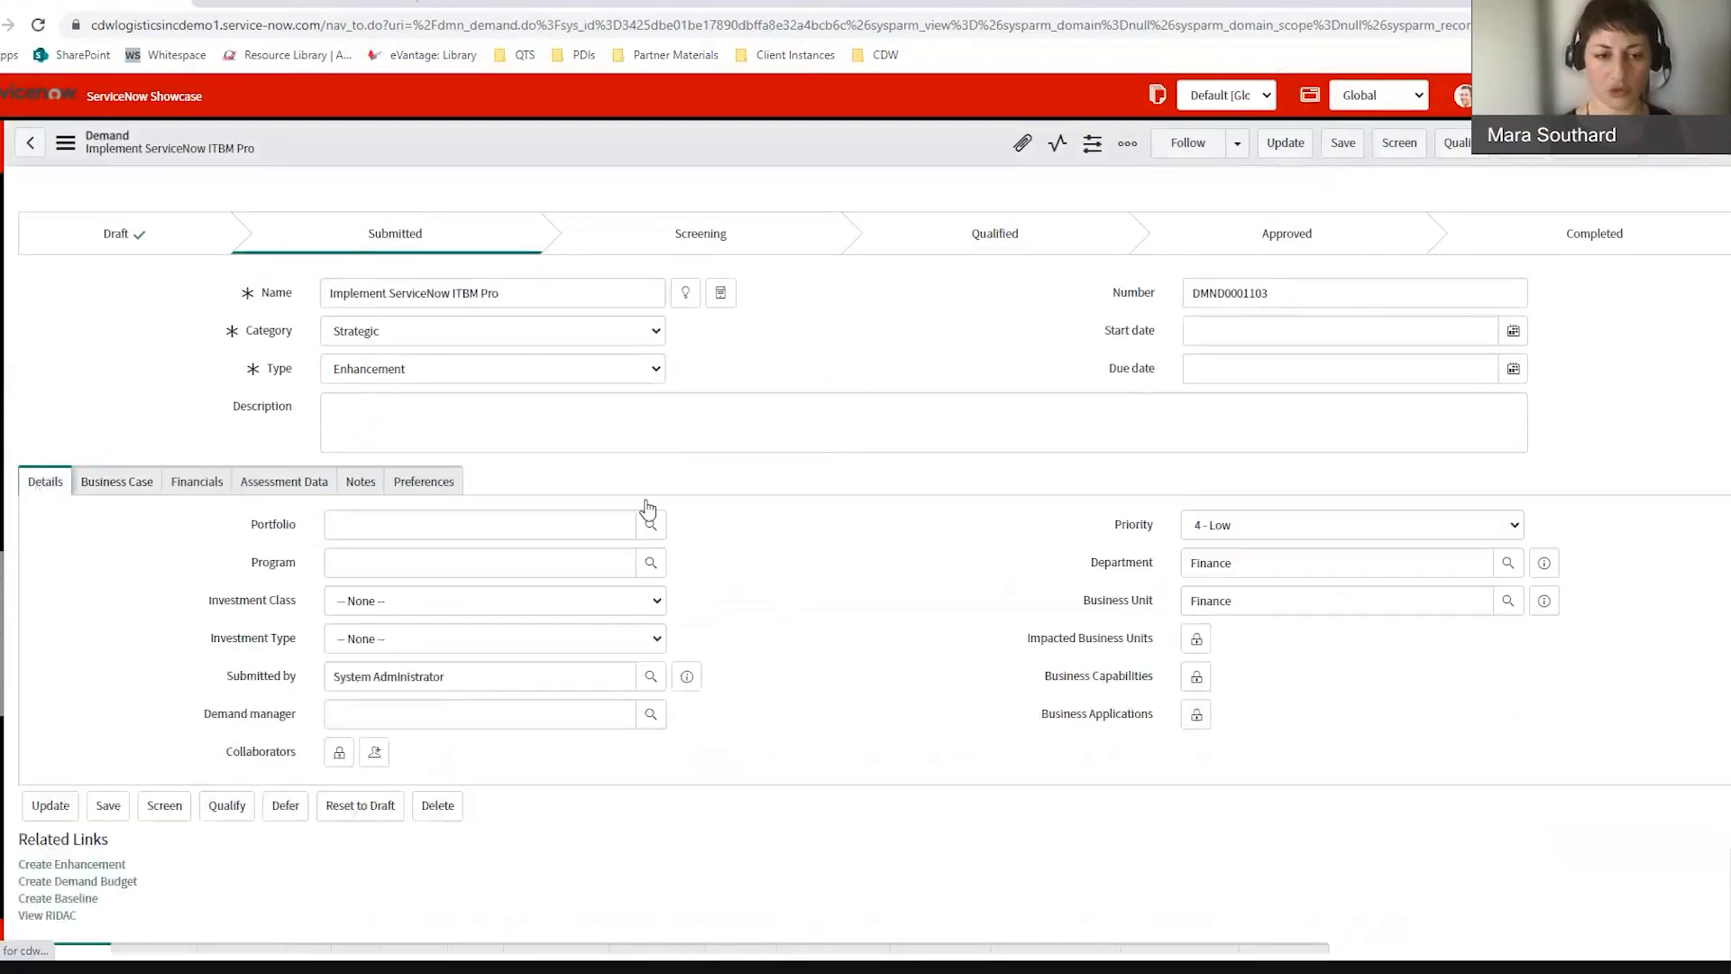
pyautogui.scroll(-1, 126, 769)
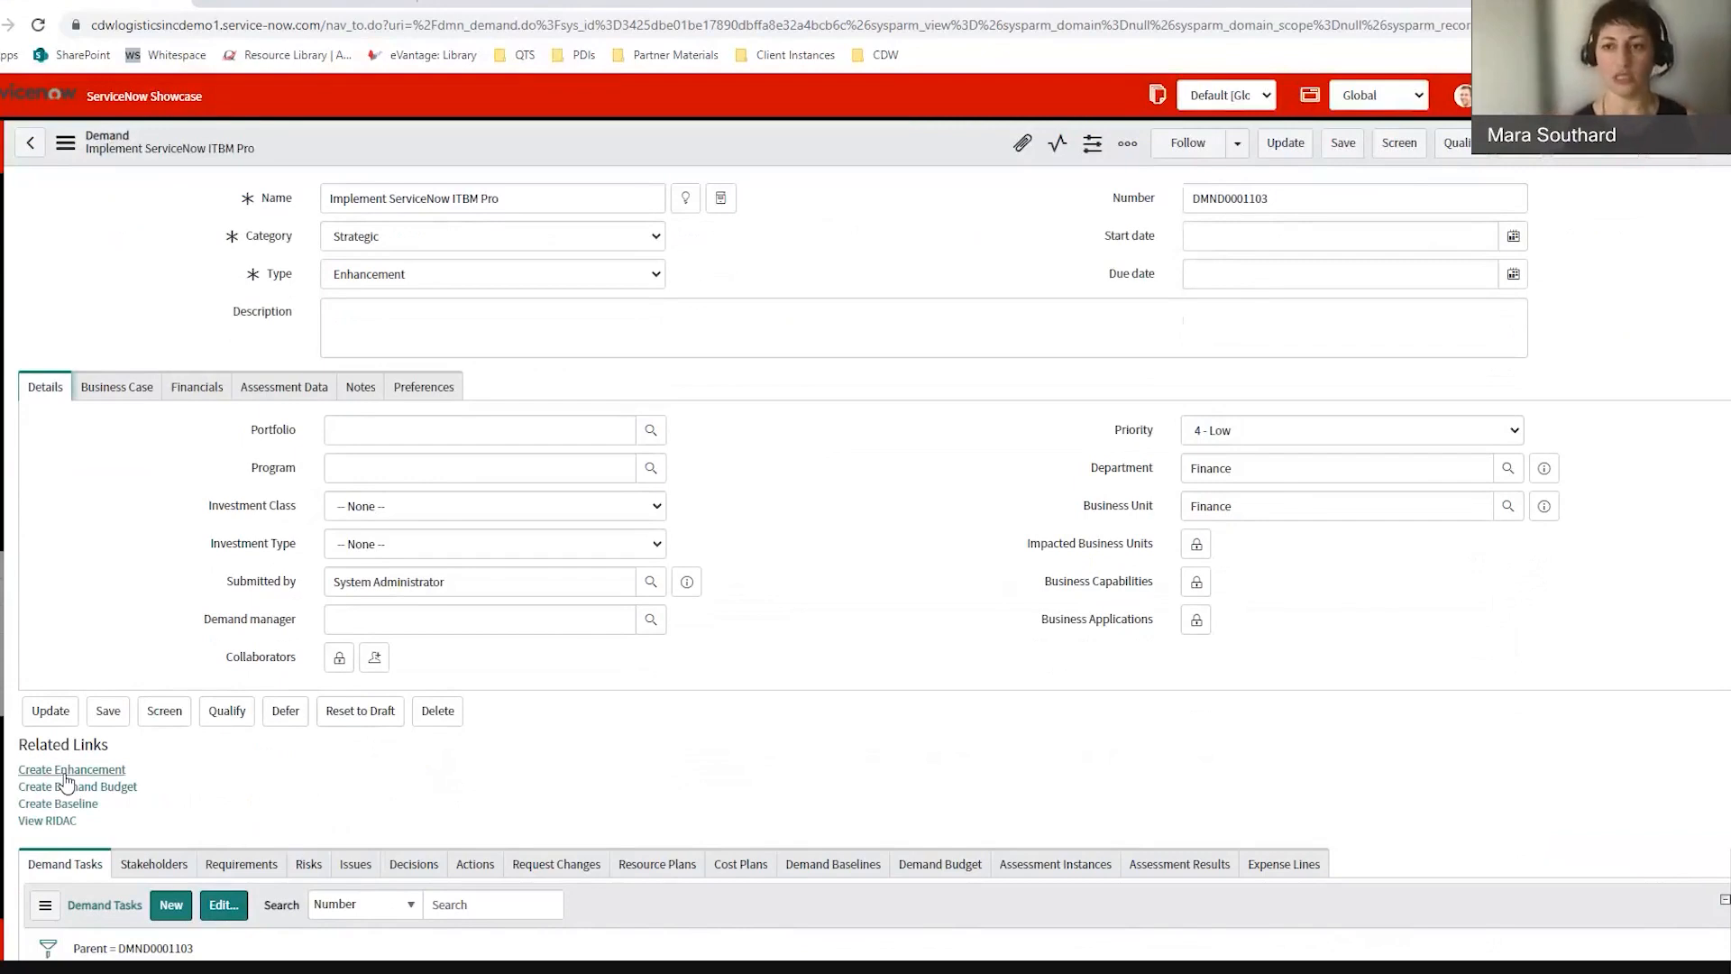
pyautogui.click(65, 772)
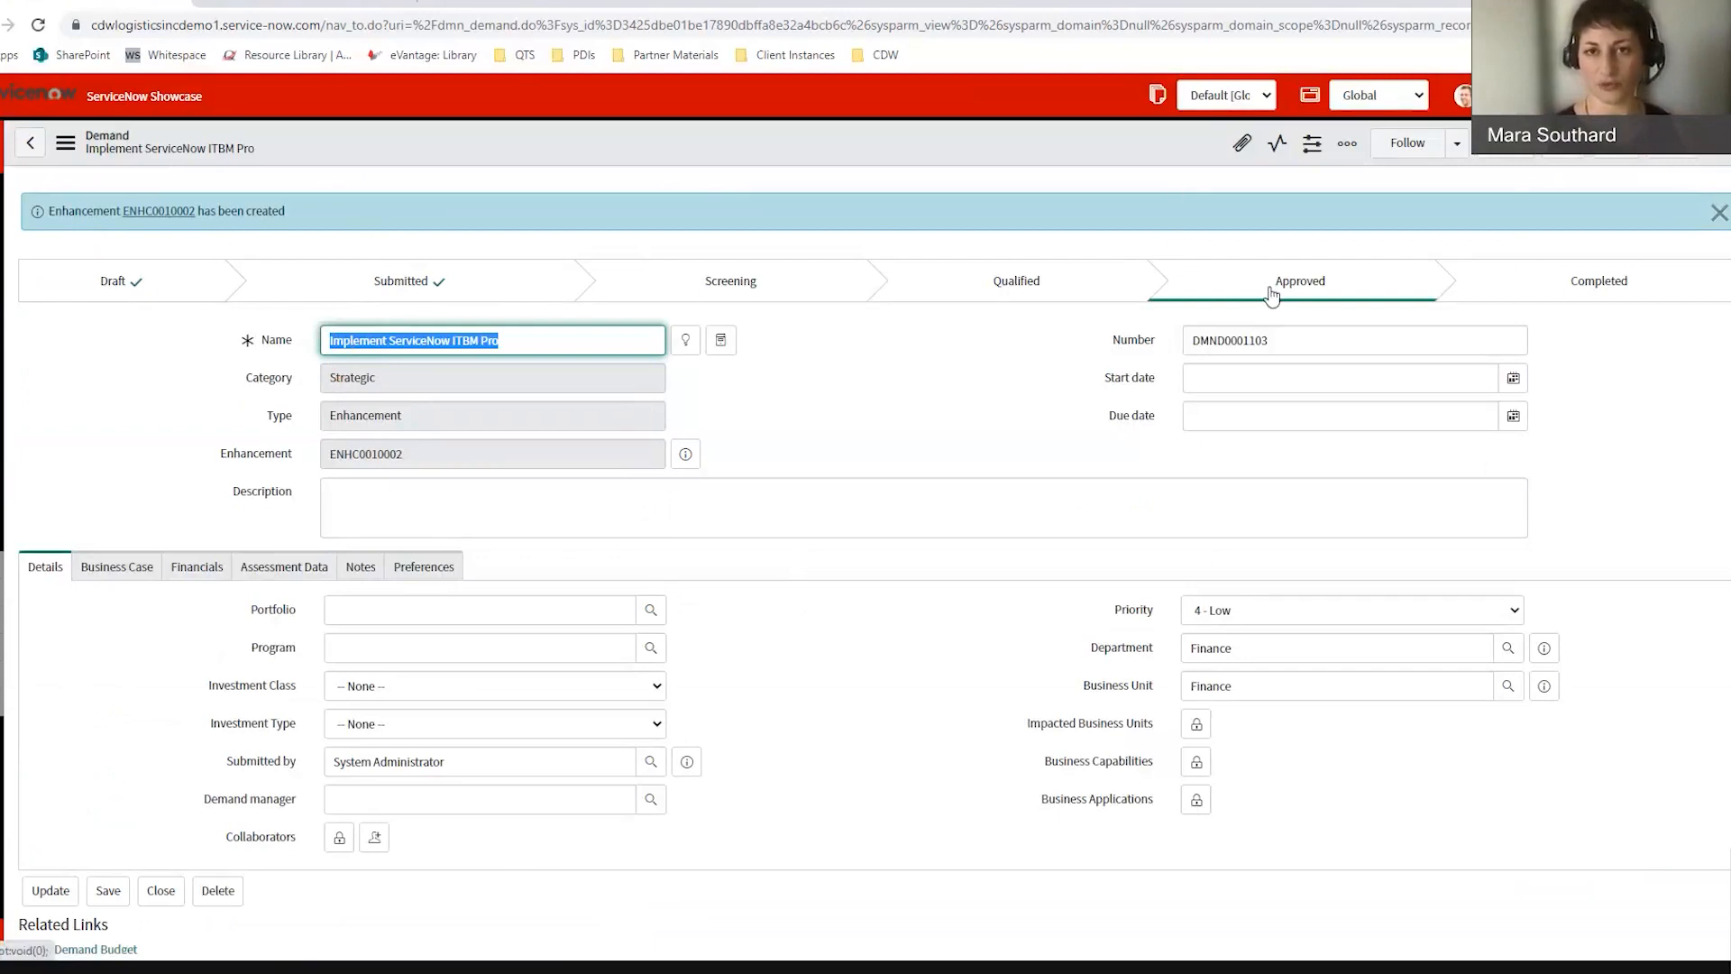
pyautogui.click(908, 415)
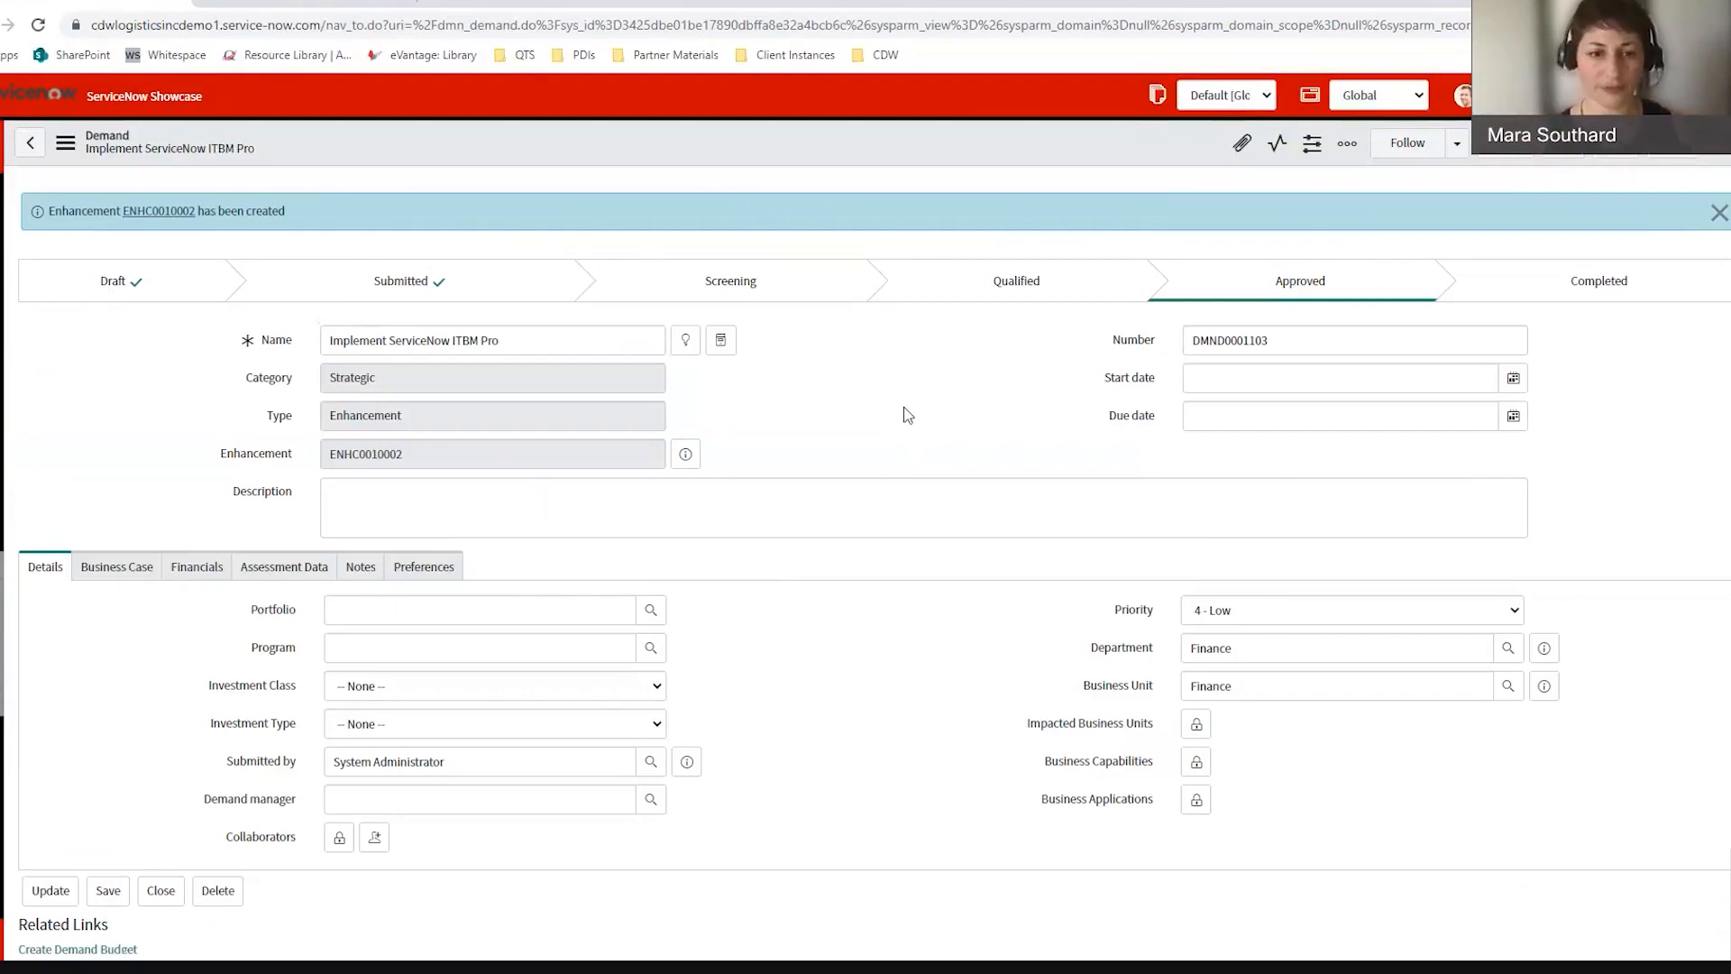
# Step: Open the enhancement record linked to the demand and go to its related stories
pyautogui.click(686, 455)
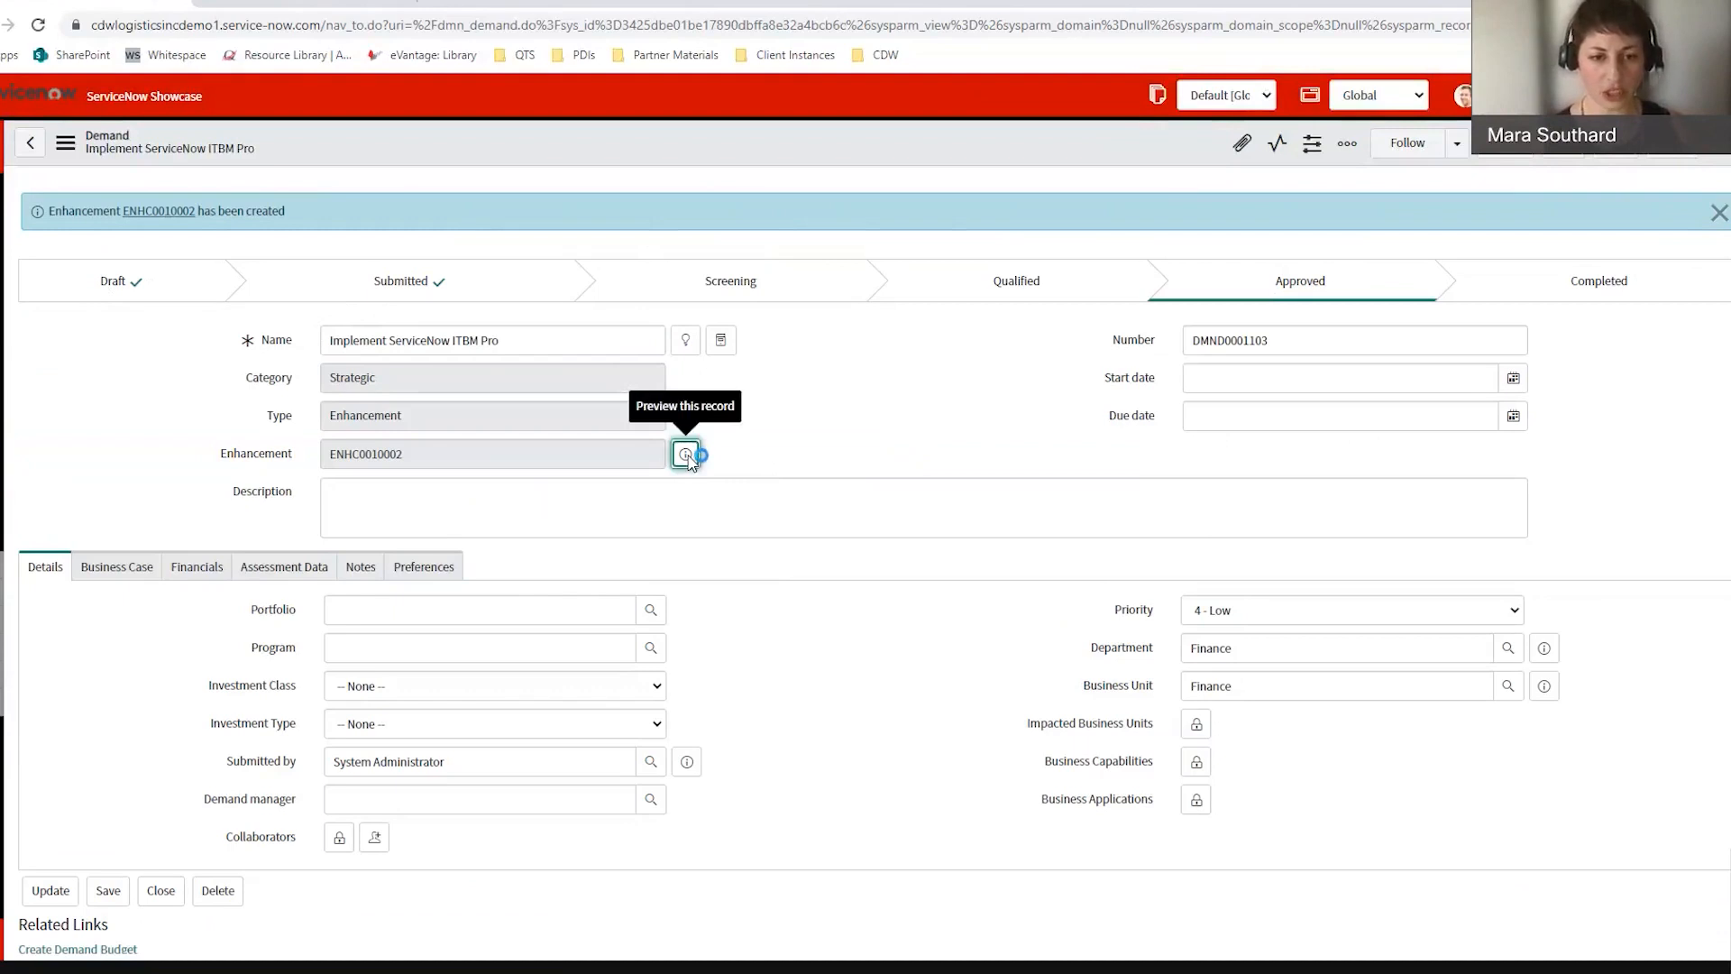
pyautogui.click(1679, 526)
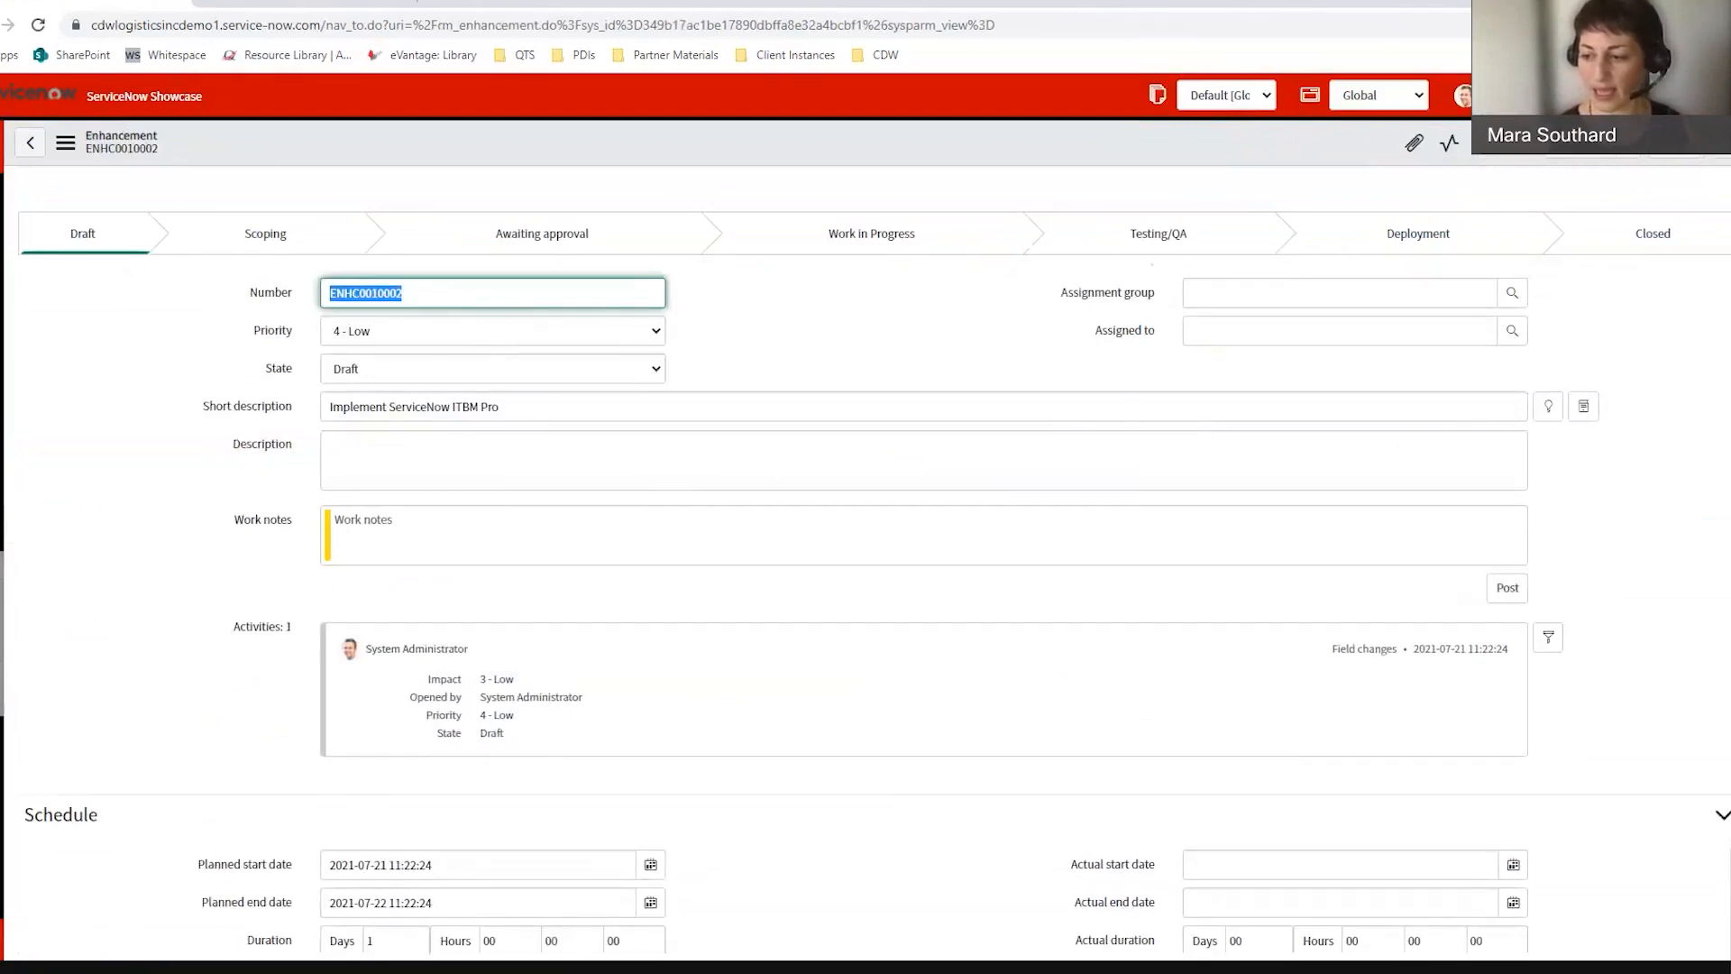
pyautogui.click(784, 358)
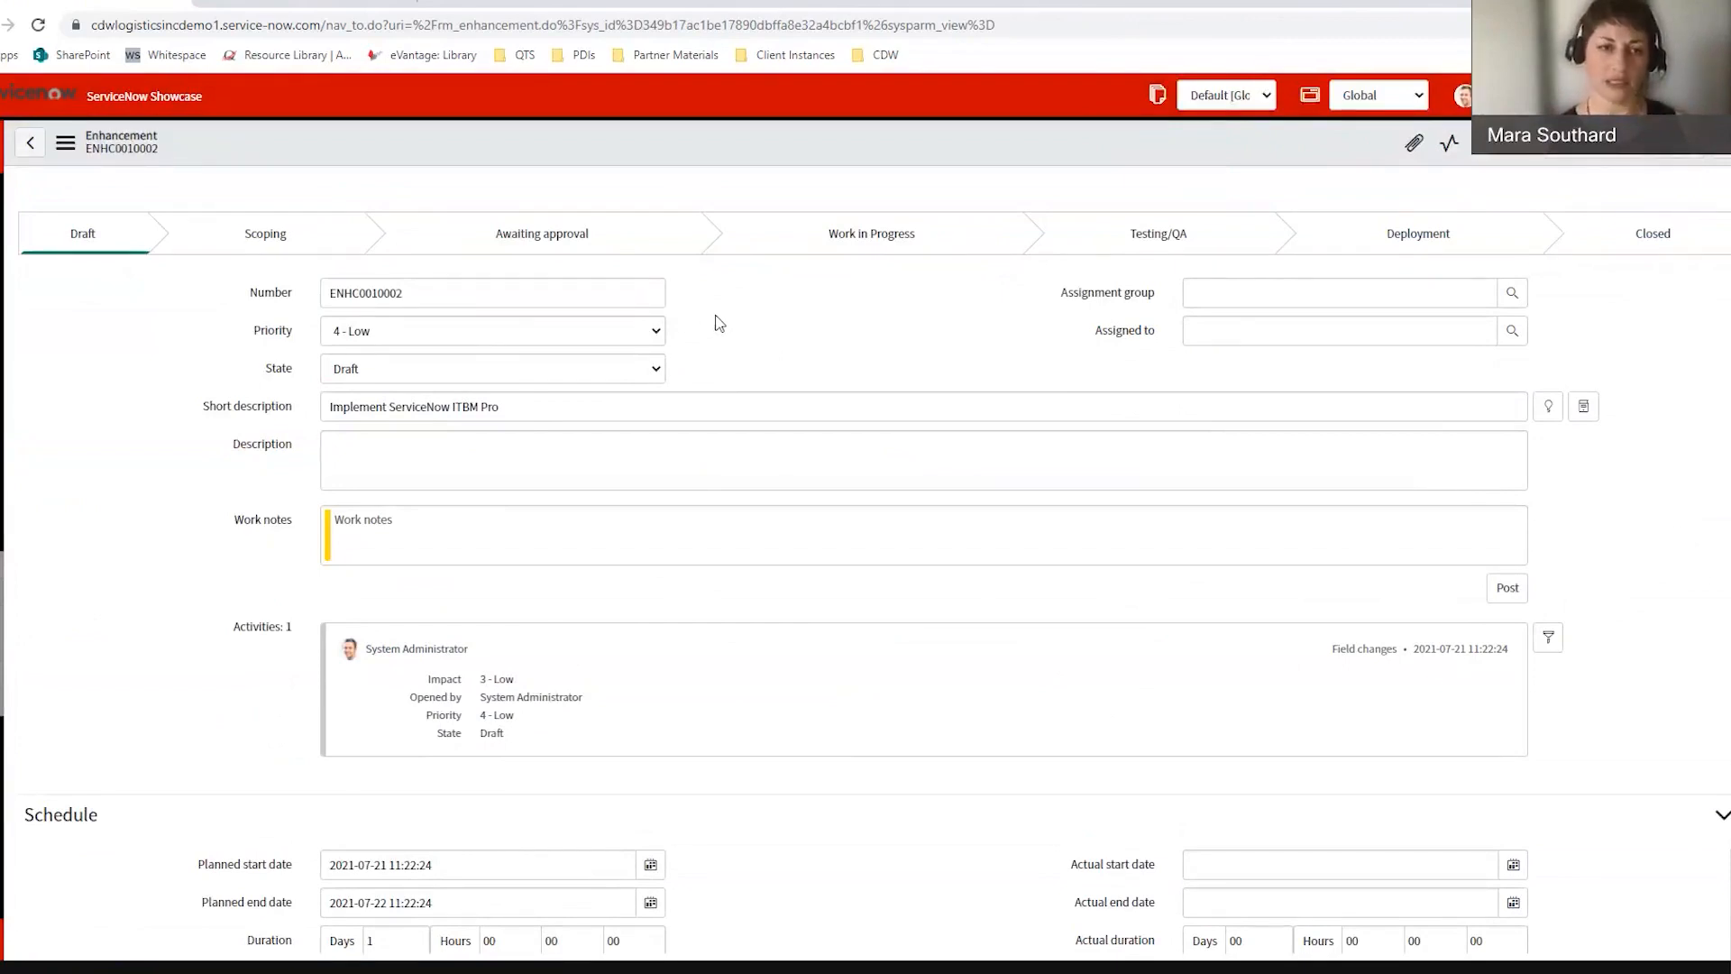
pyautogui.scroll(-4, 828, 403)
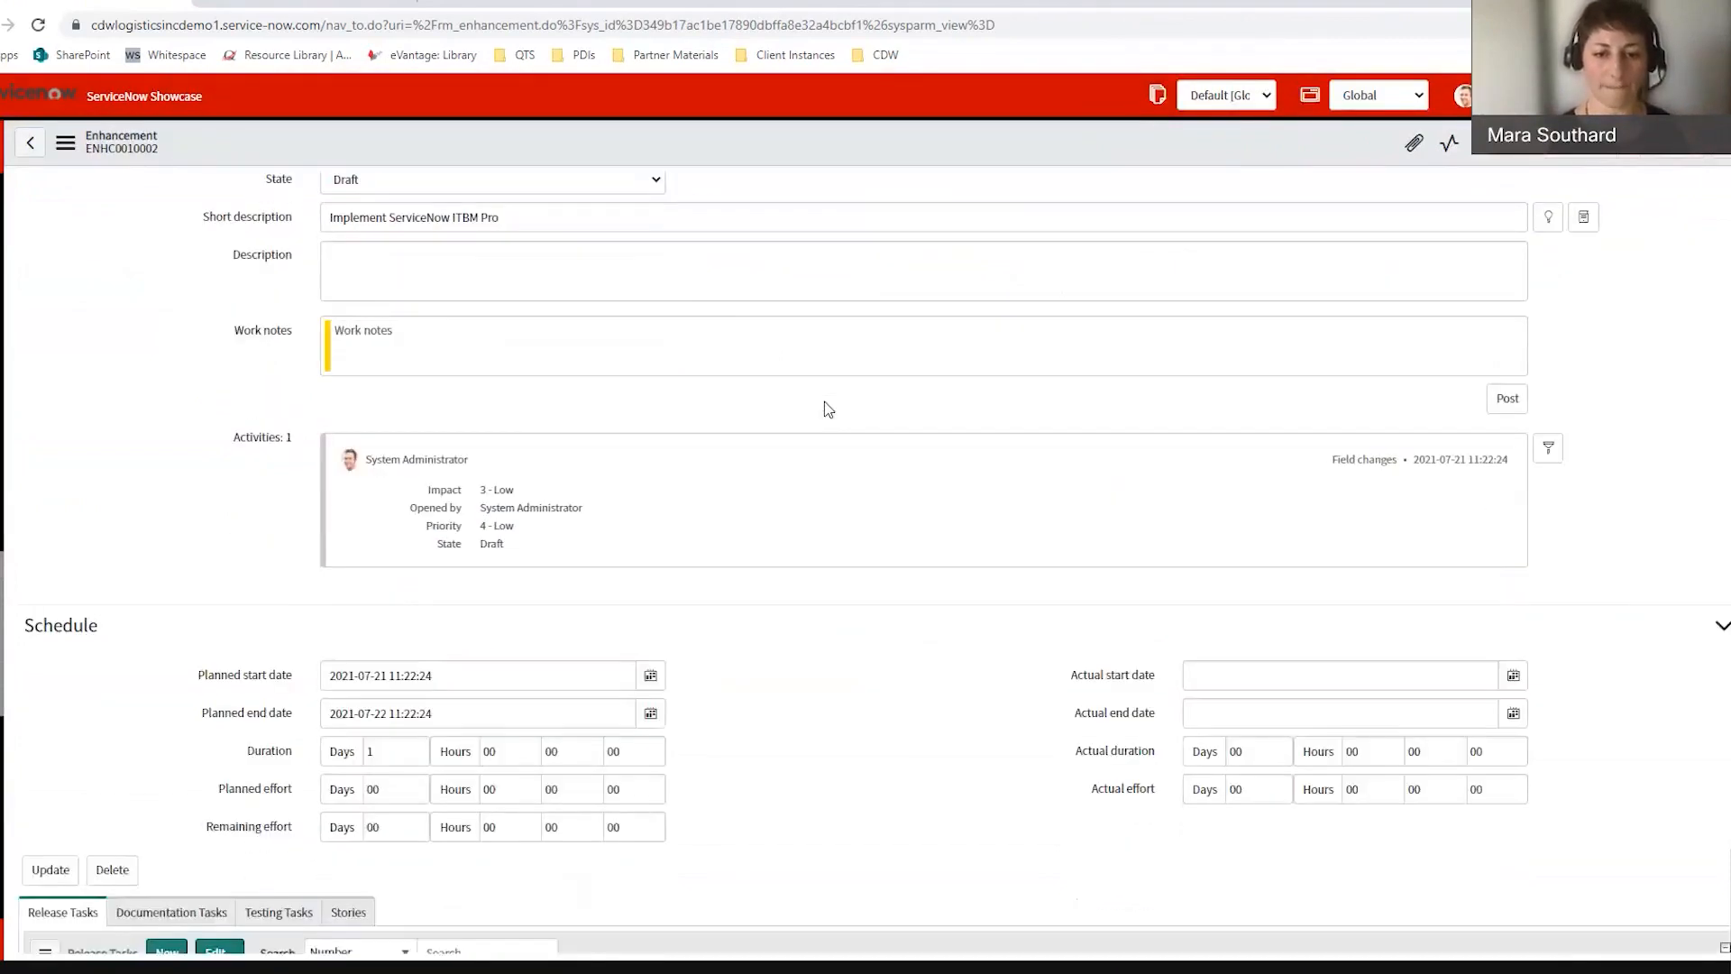
pyautogui.scroll(-1, 827, 408)
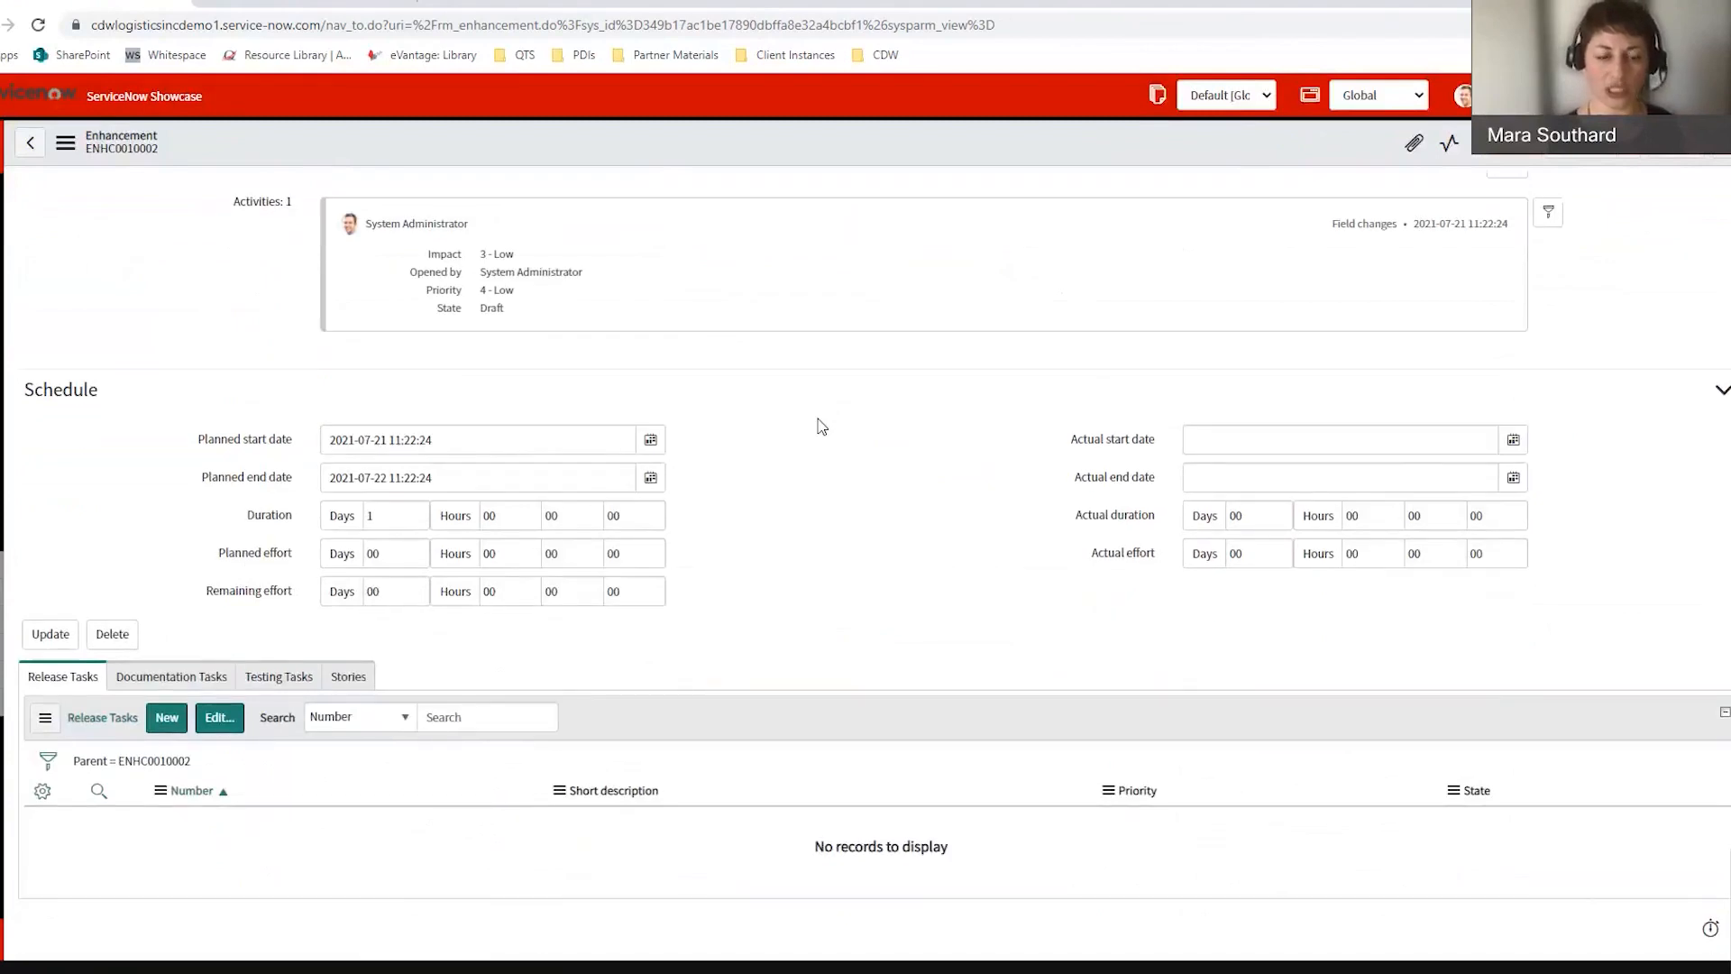
pyautogui.click(337, 687)
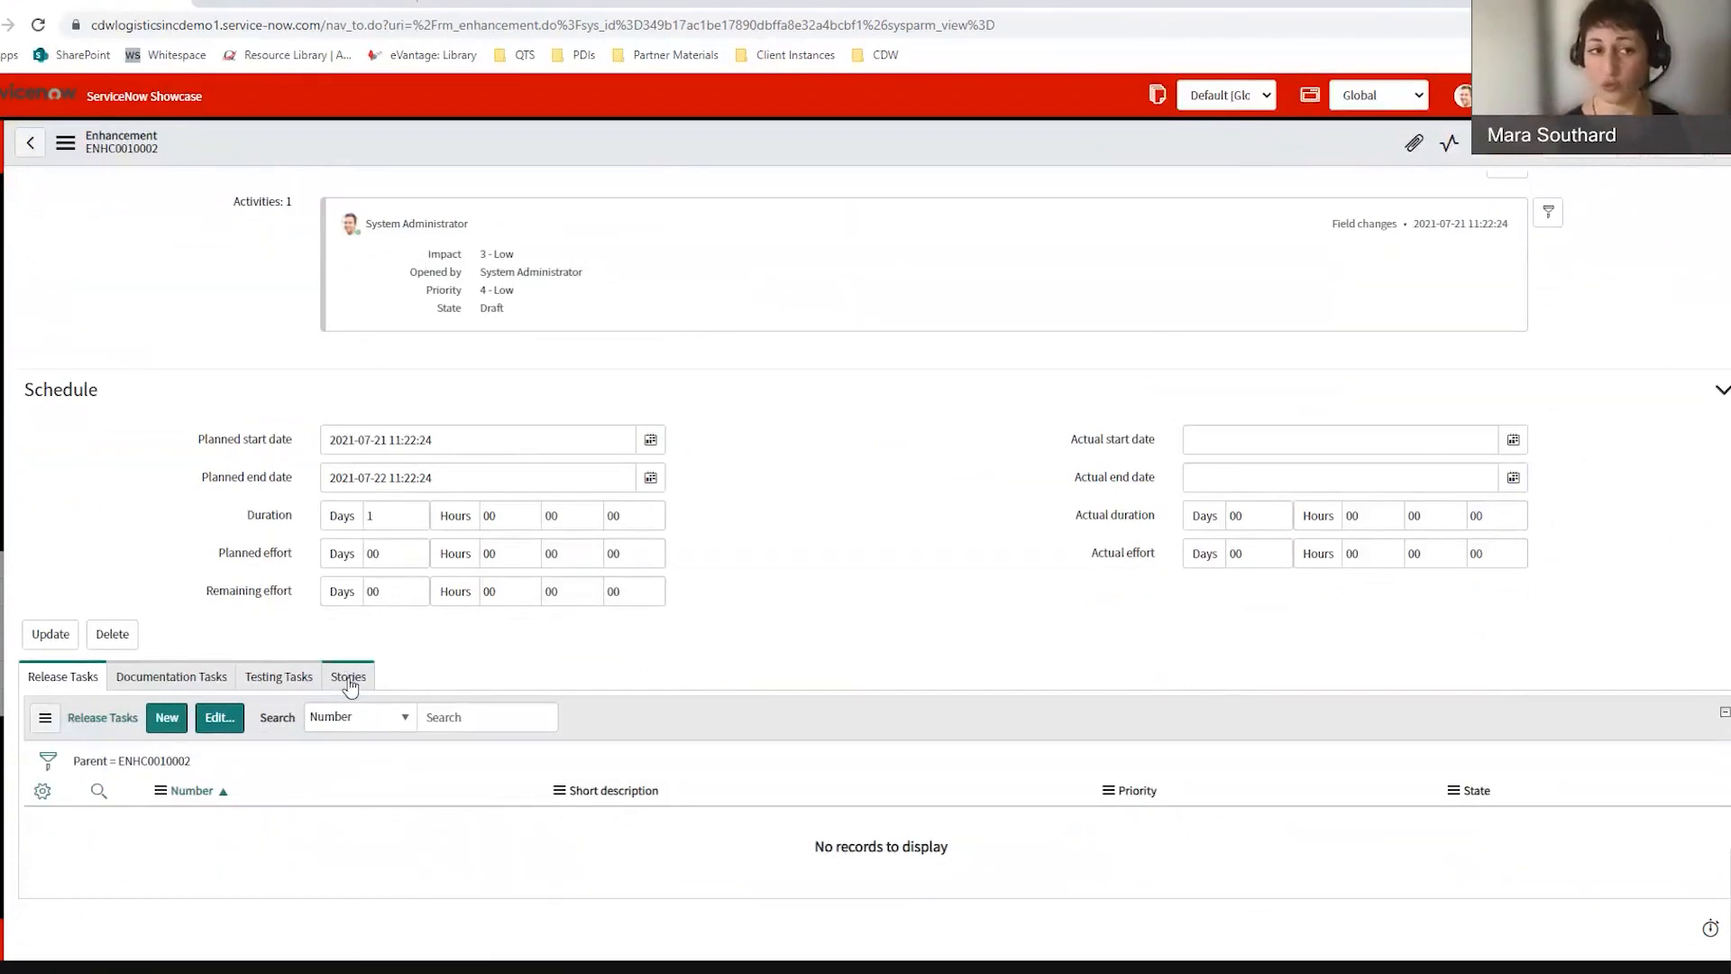
# Step: Review the enhancement record from its schedule and activities back to its stages and short description
pyautogui.scroll(1, 344, 559)
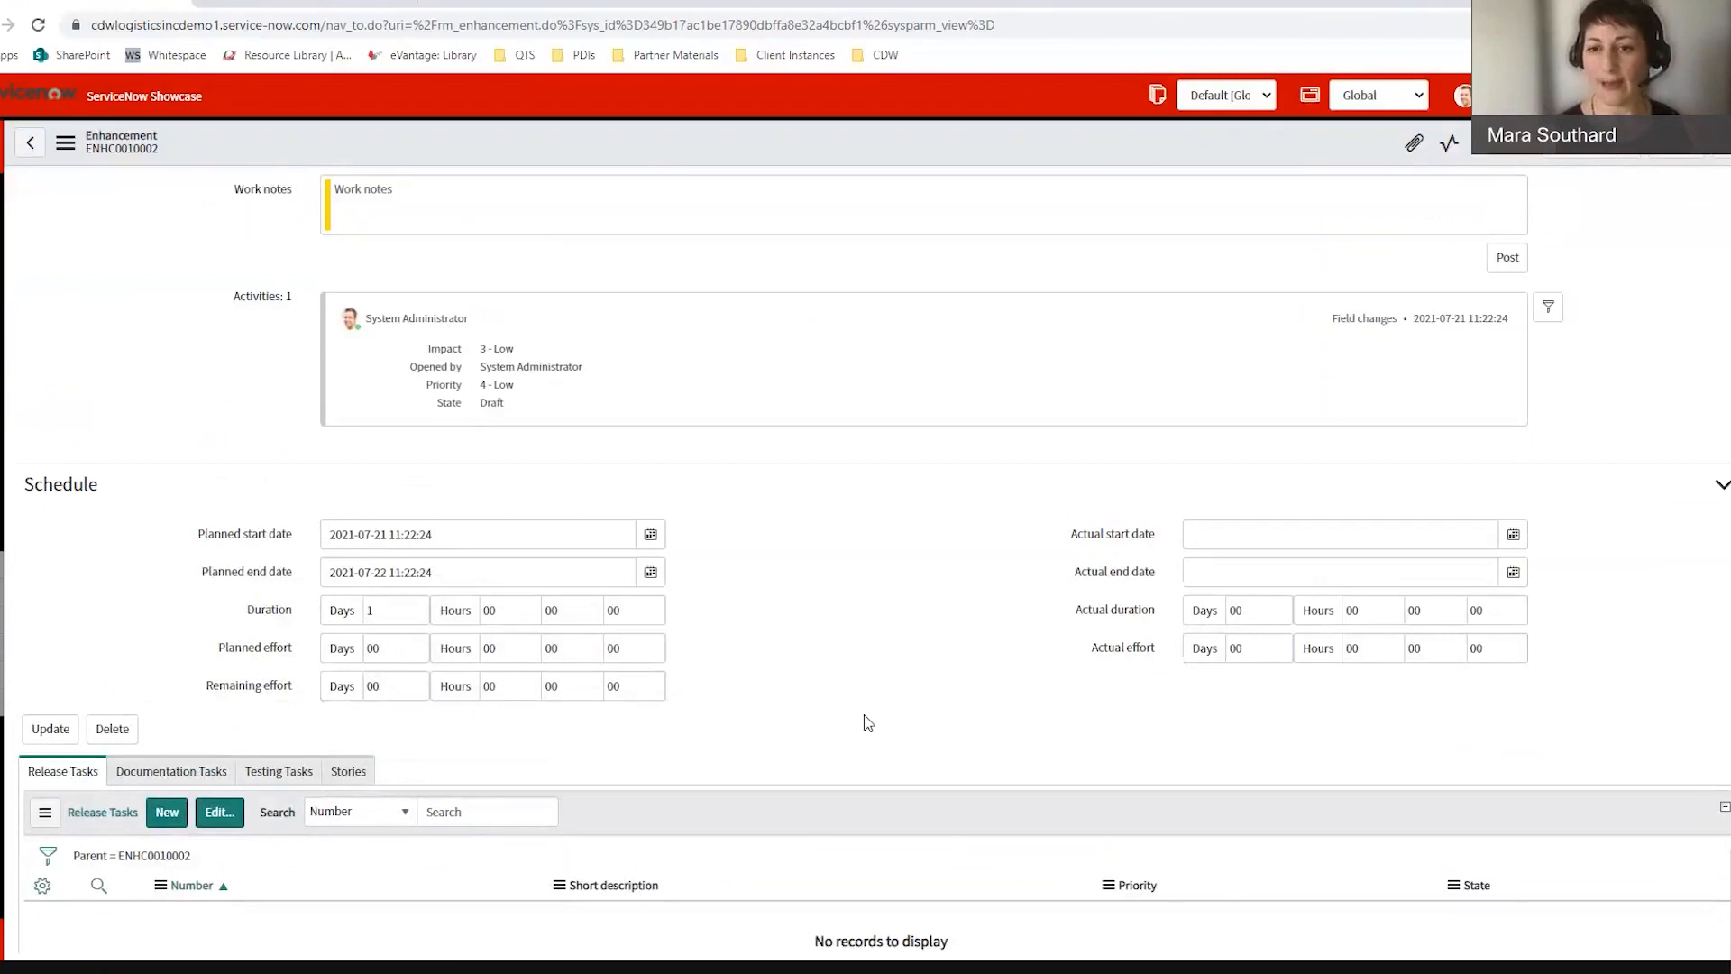
pyautogui.scroll(4, 864, 711)
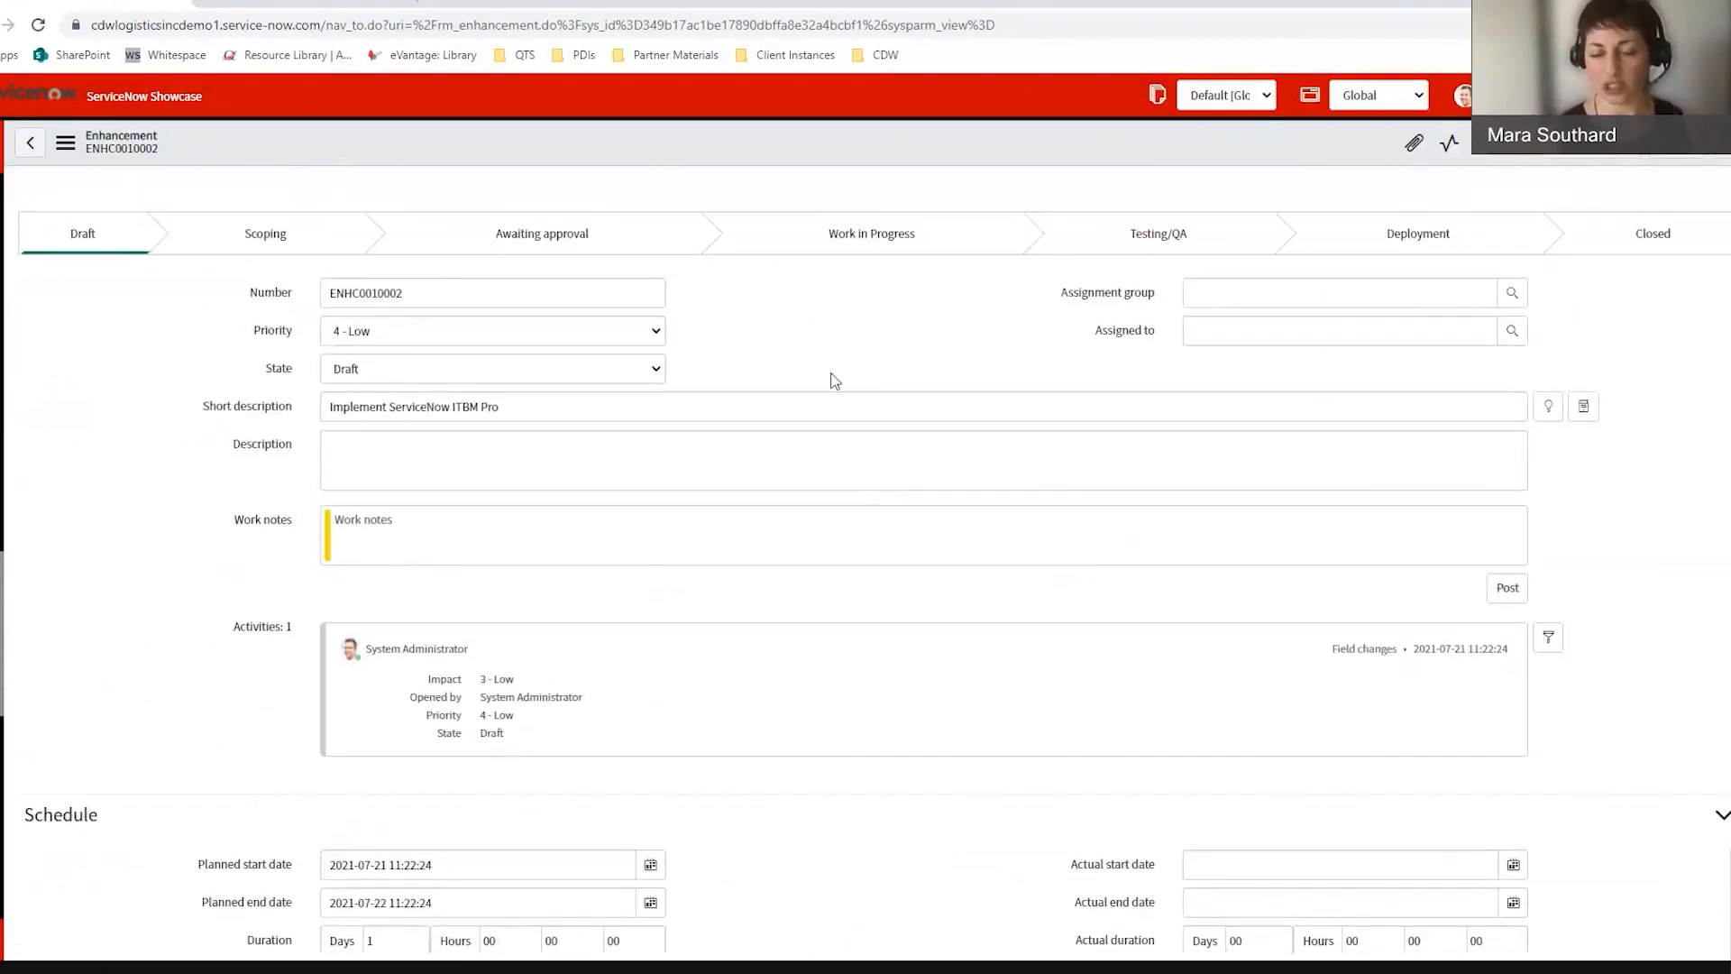
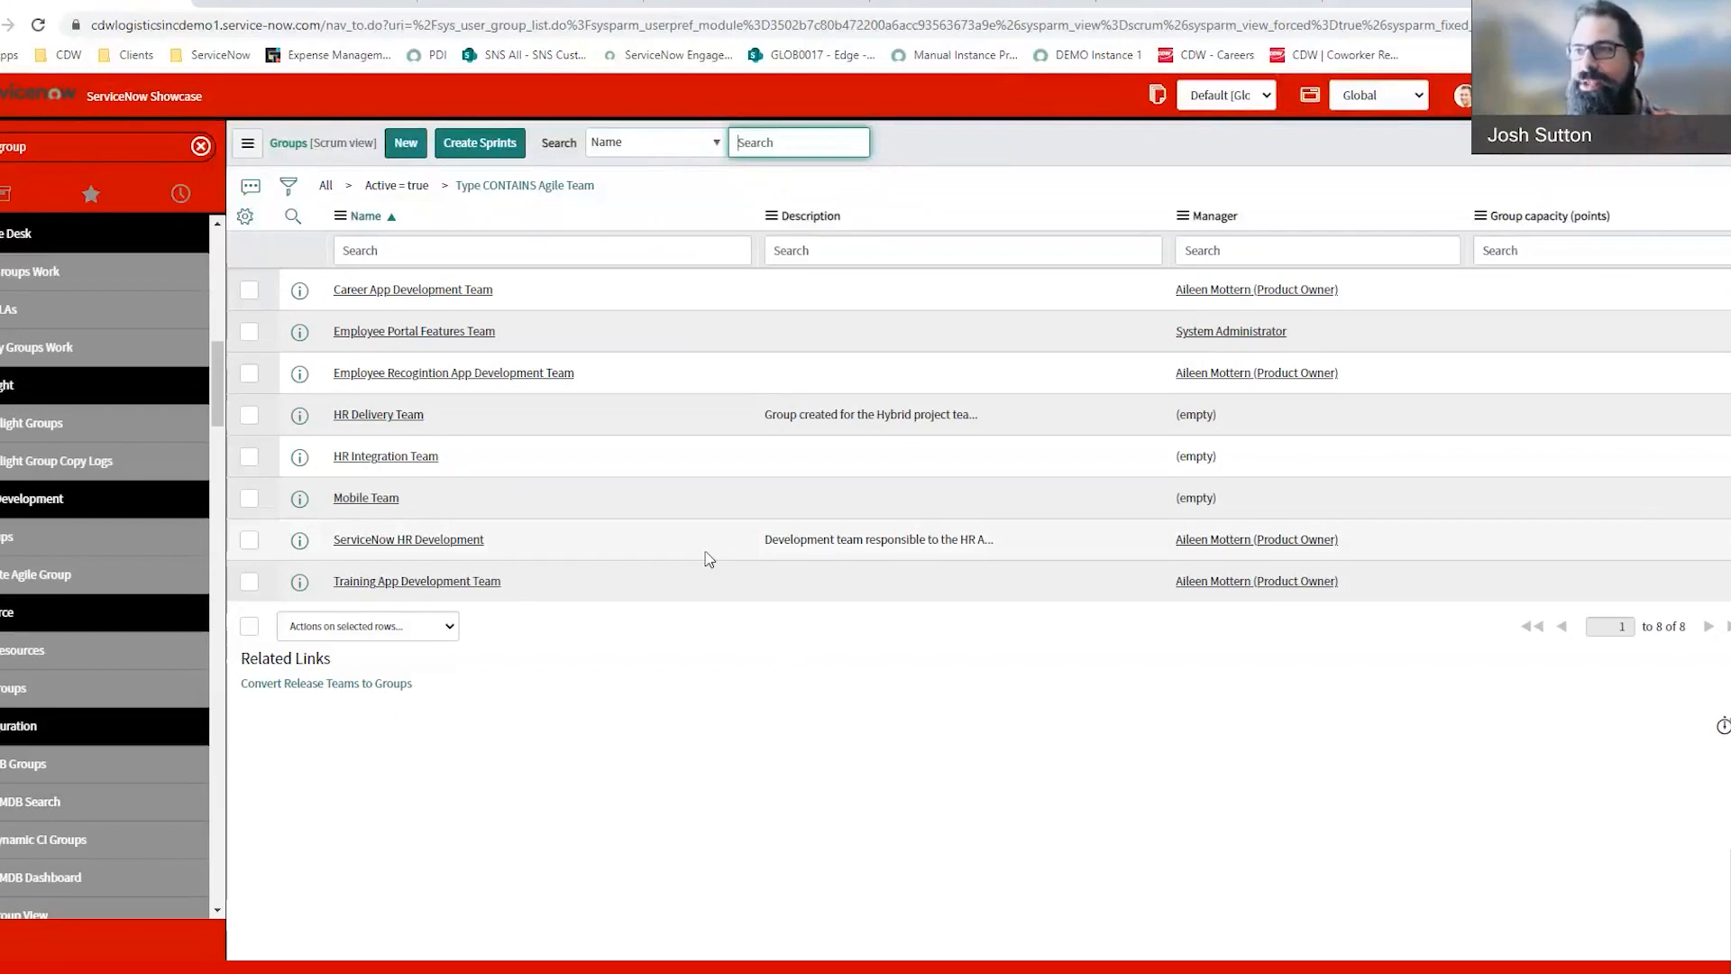
# Step: Switch to the Migrate to Cloud based Project Management Platform project and highlight the execution type in its details
pyautogui.click(313, 6)
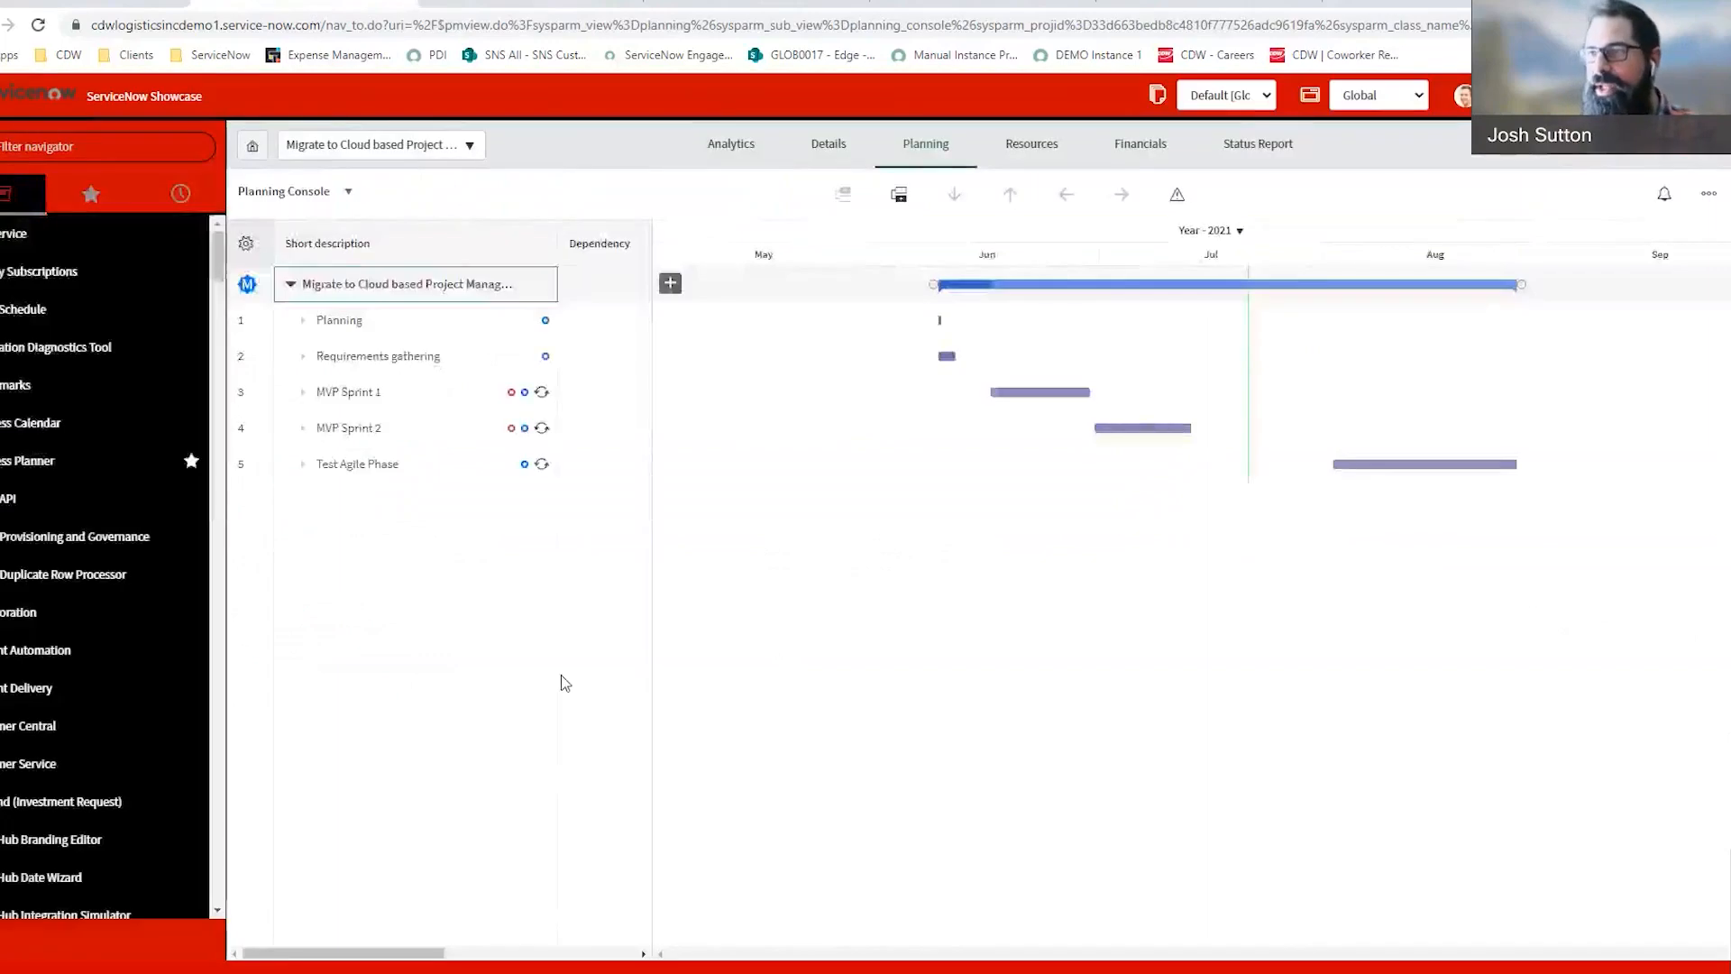
pyautogui.click(825, 145)
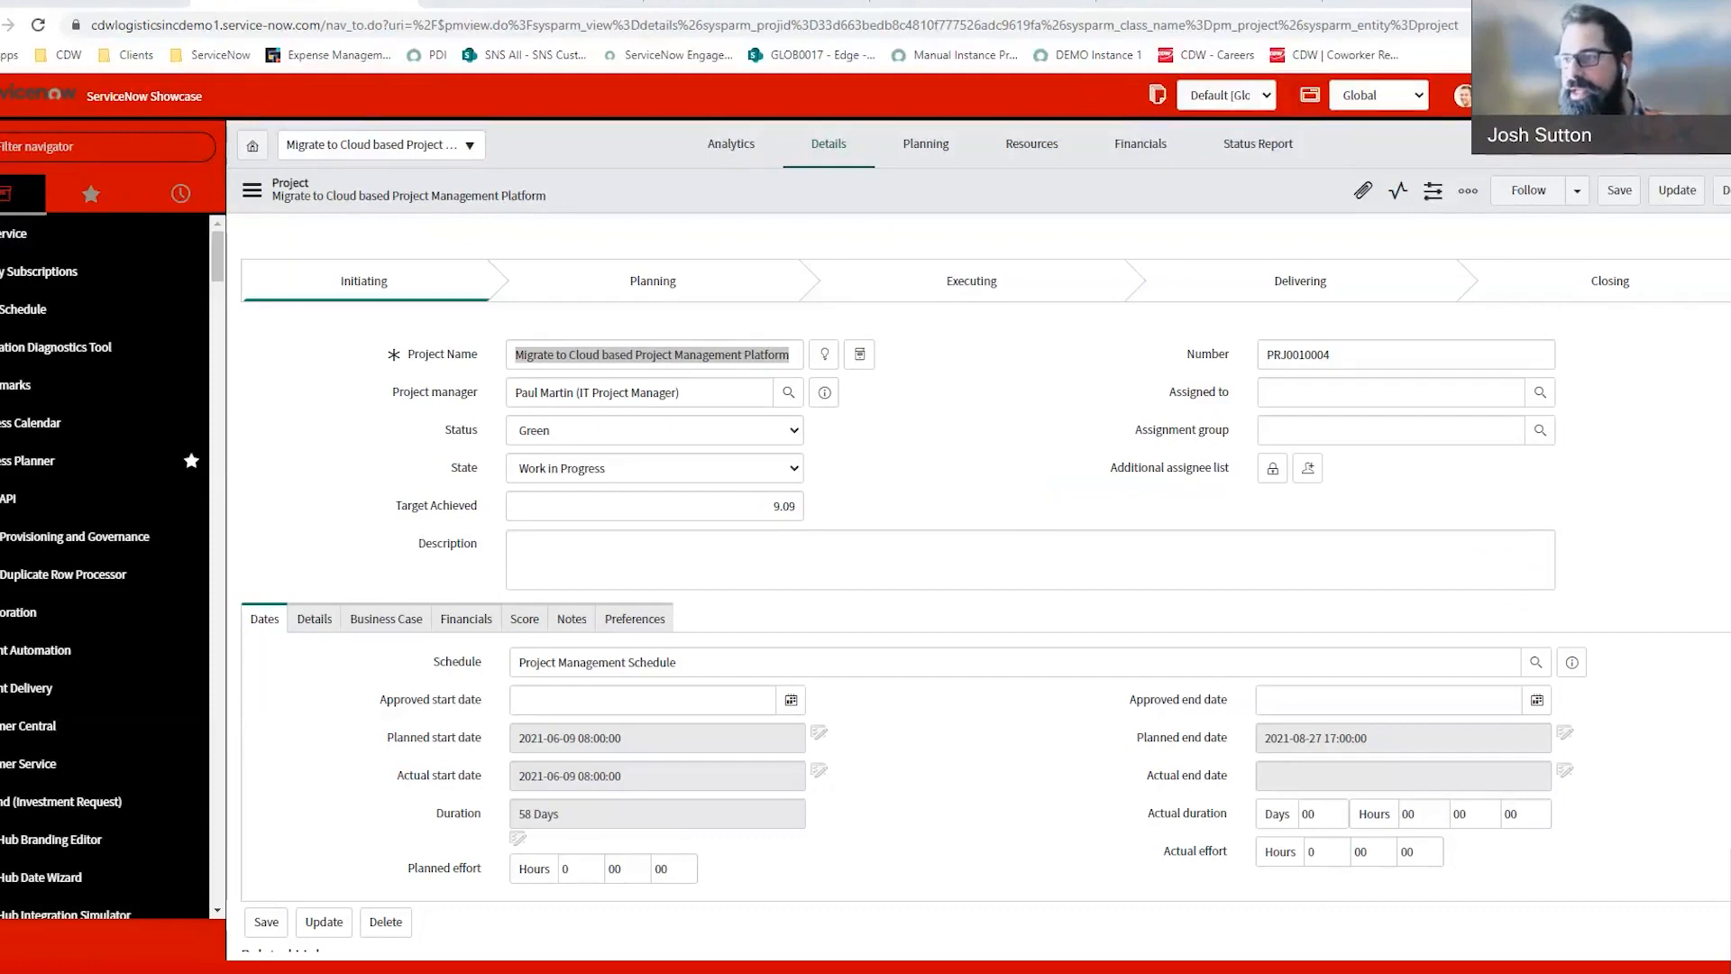
pyautogui.click(314, 620)
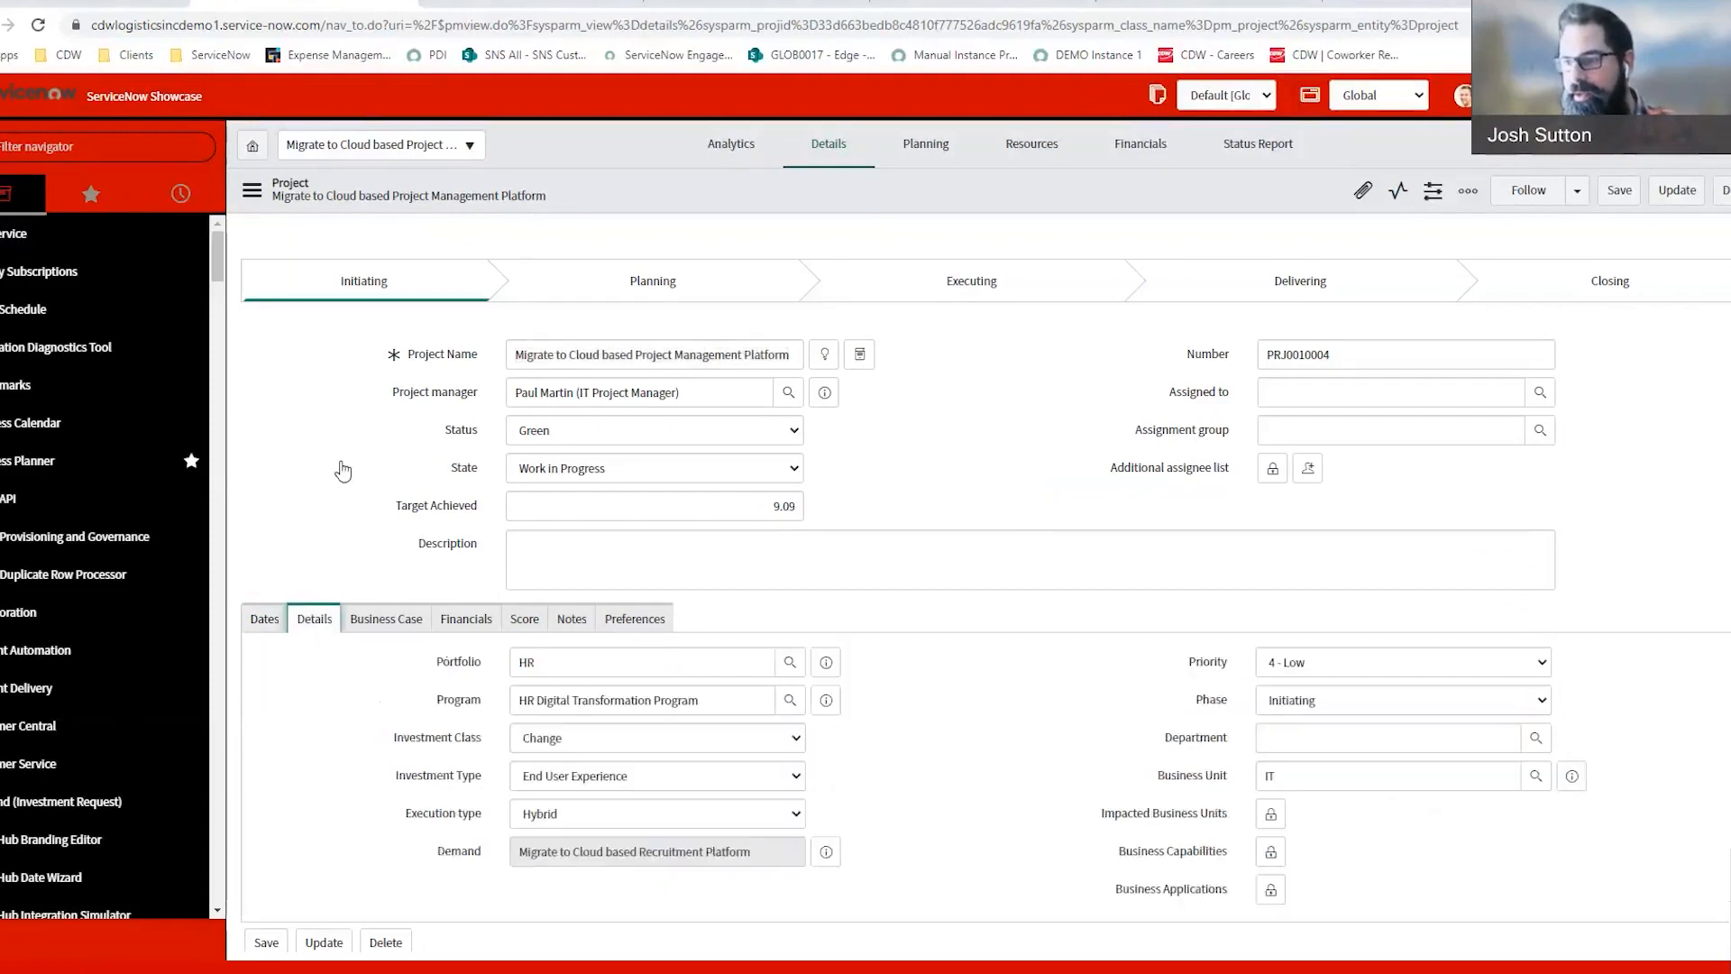
pyautogui.scroll(-4, 343, 470)
pyautogui.moveTo(404, 436); pyautogui.dragTo(494, 450)
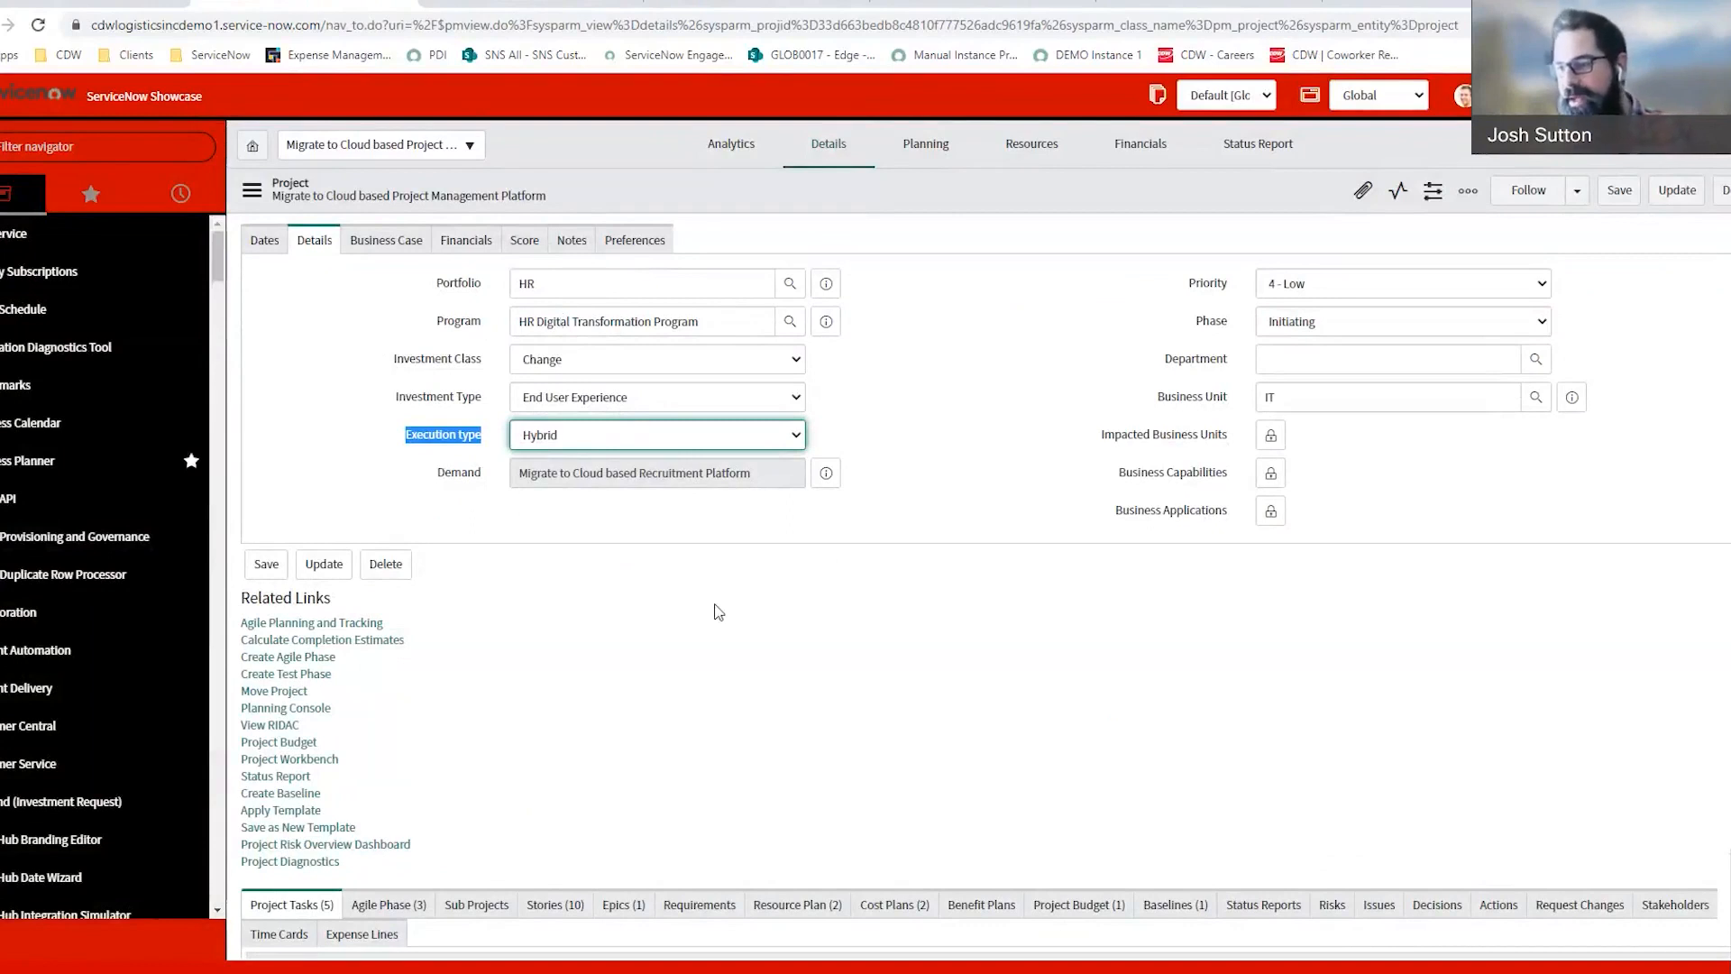
# Step: Open the MVP Sprint 1 phase from the project's planning console, highlight its assignment group, and close the record
pyautogui.click(931, 153)
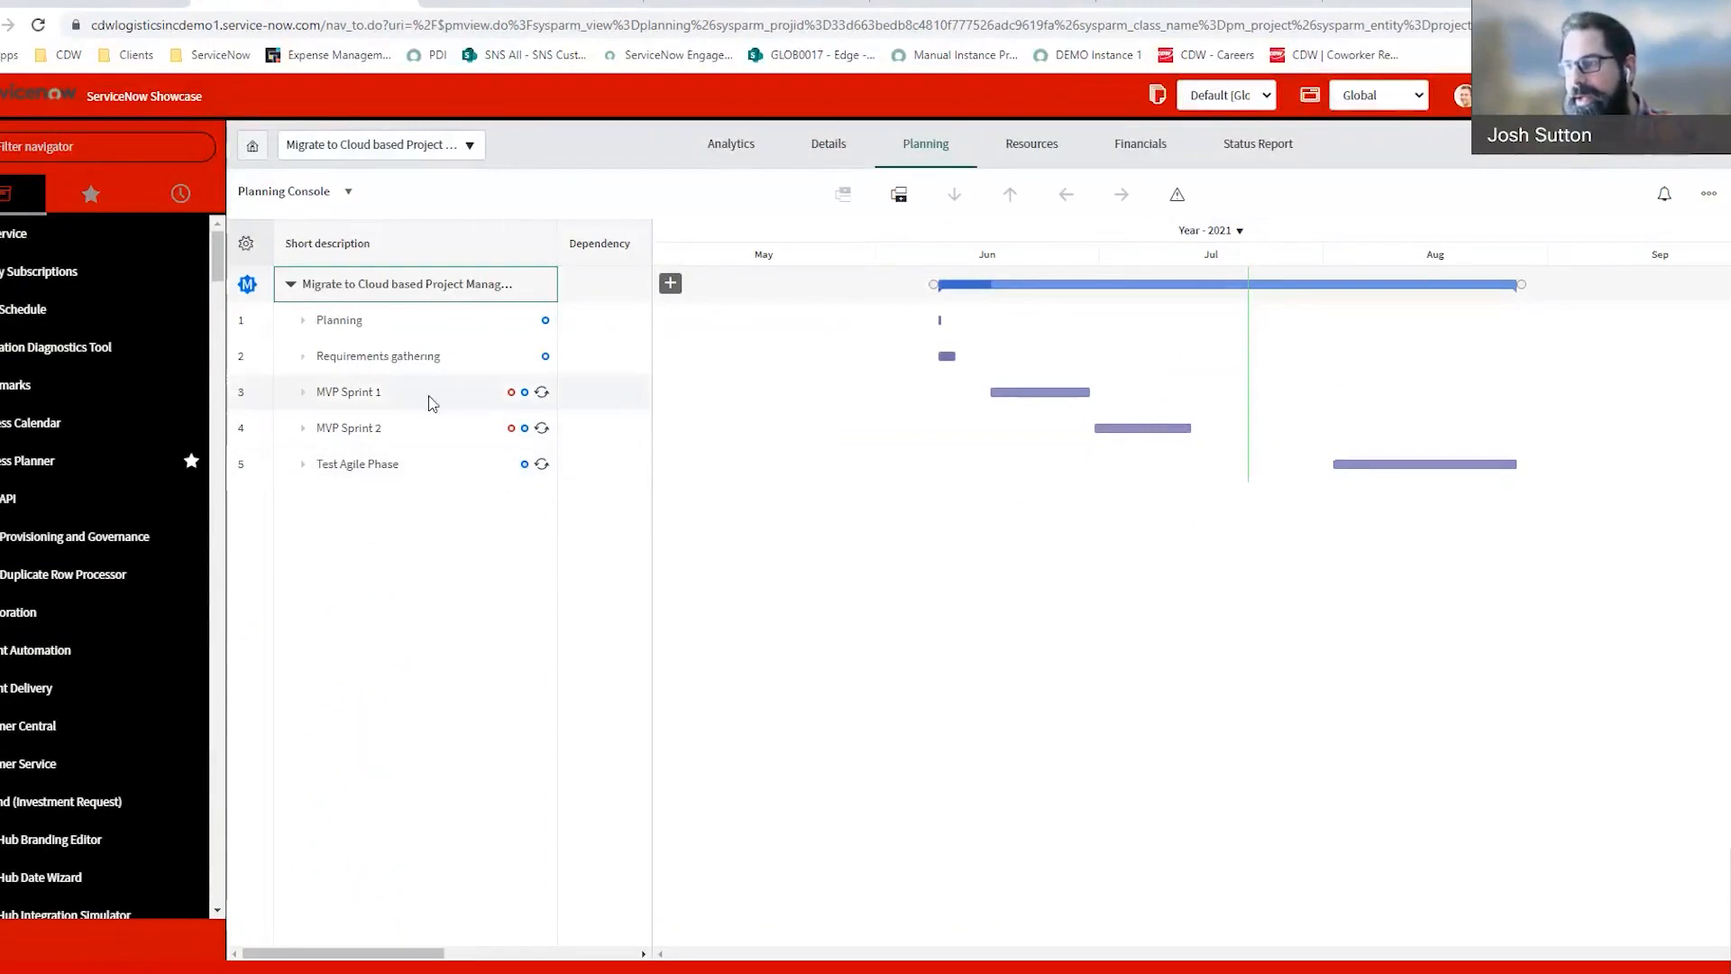
pyautogui.click(391, 389)
pyautogui.rightClick(398, 403)
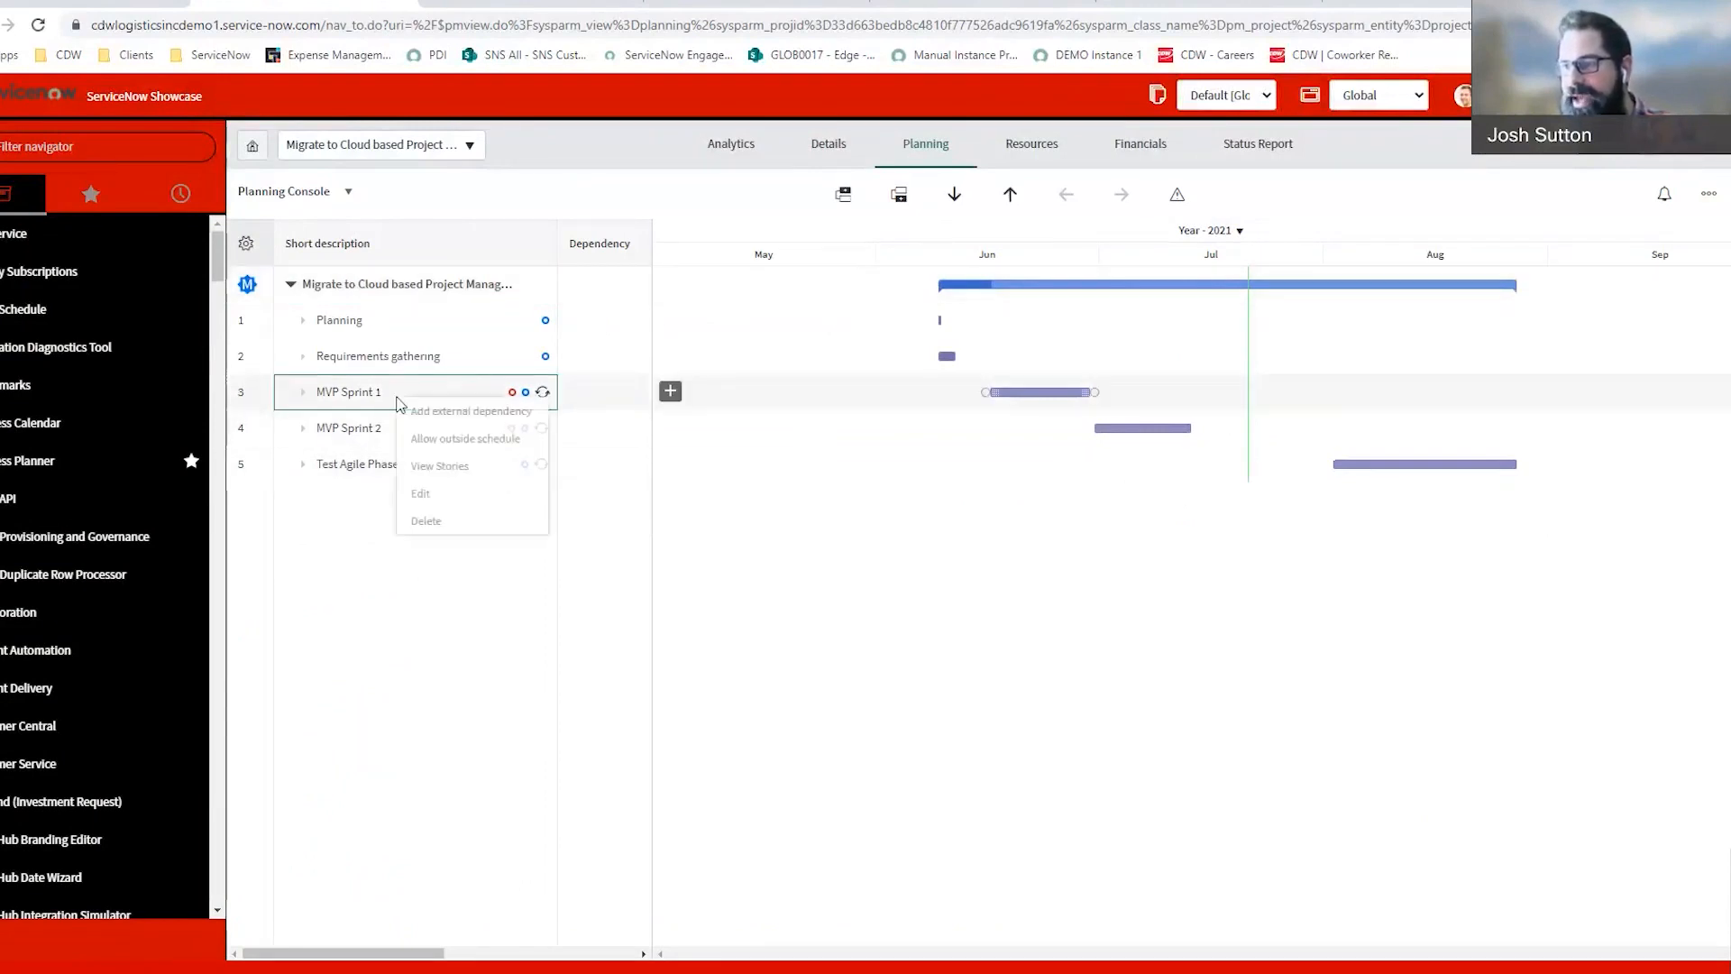
pyautogui.rightClick(436, 400)
pyautogui.click(468, 496)
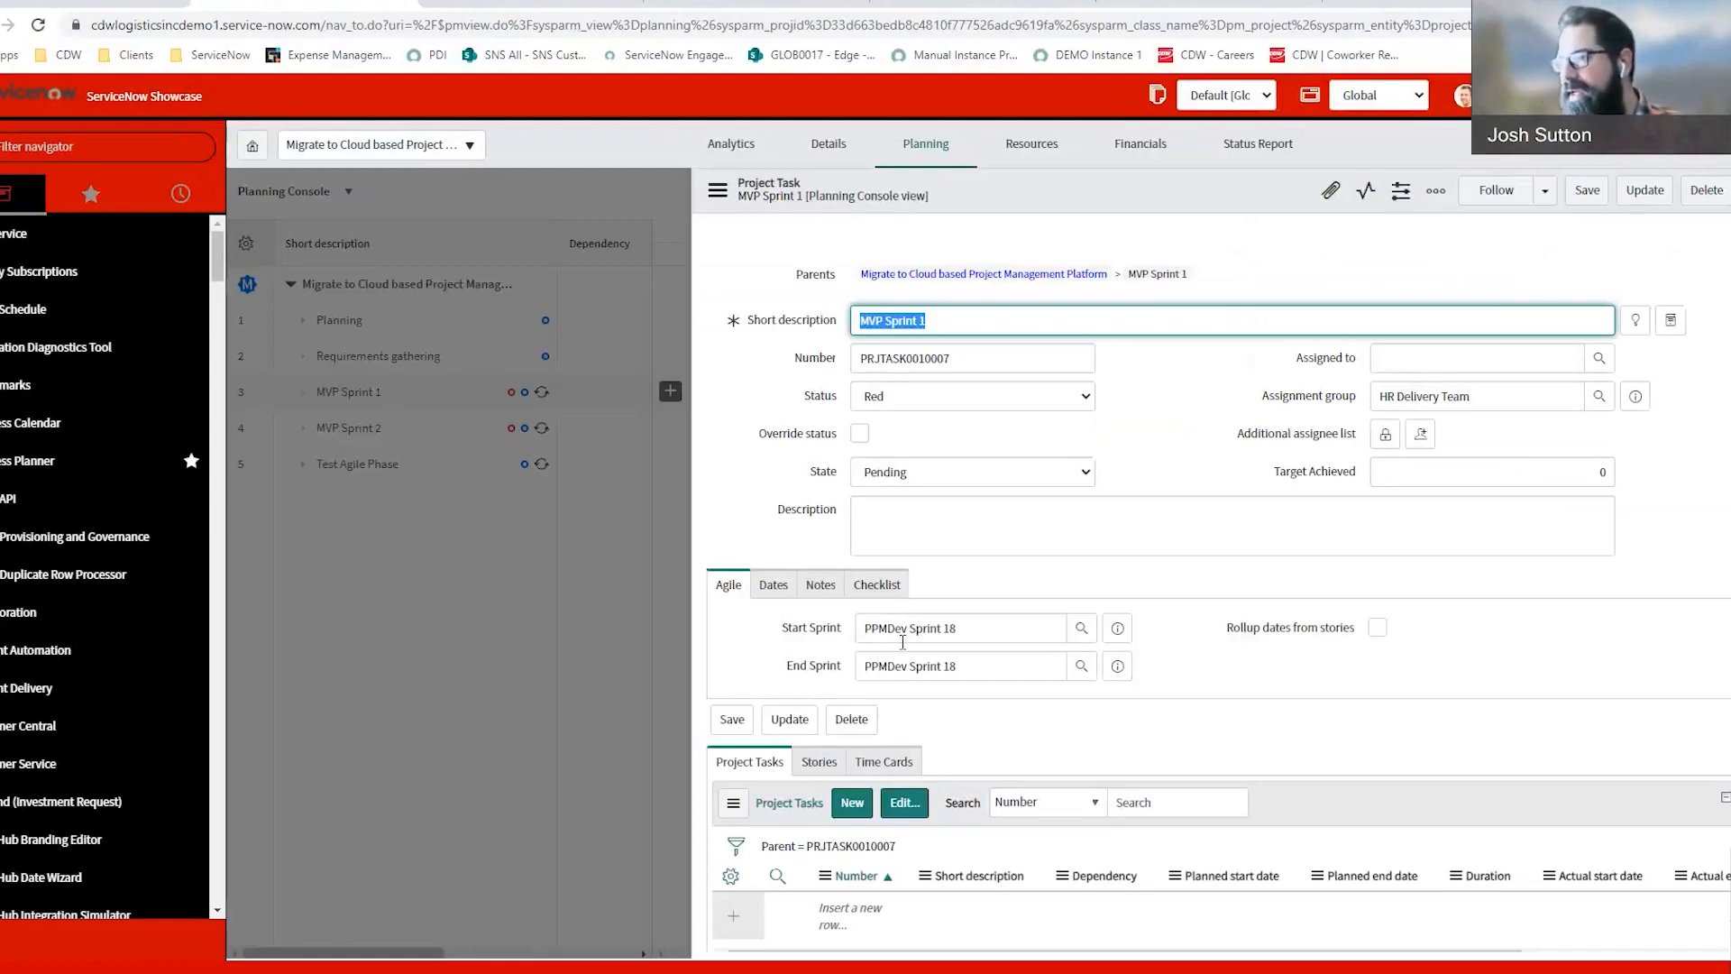
pyautogui.moveTo(1260, 395); pyautogui.dragTo(1371, 401)
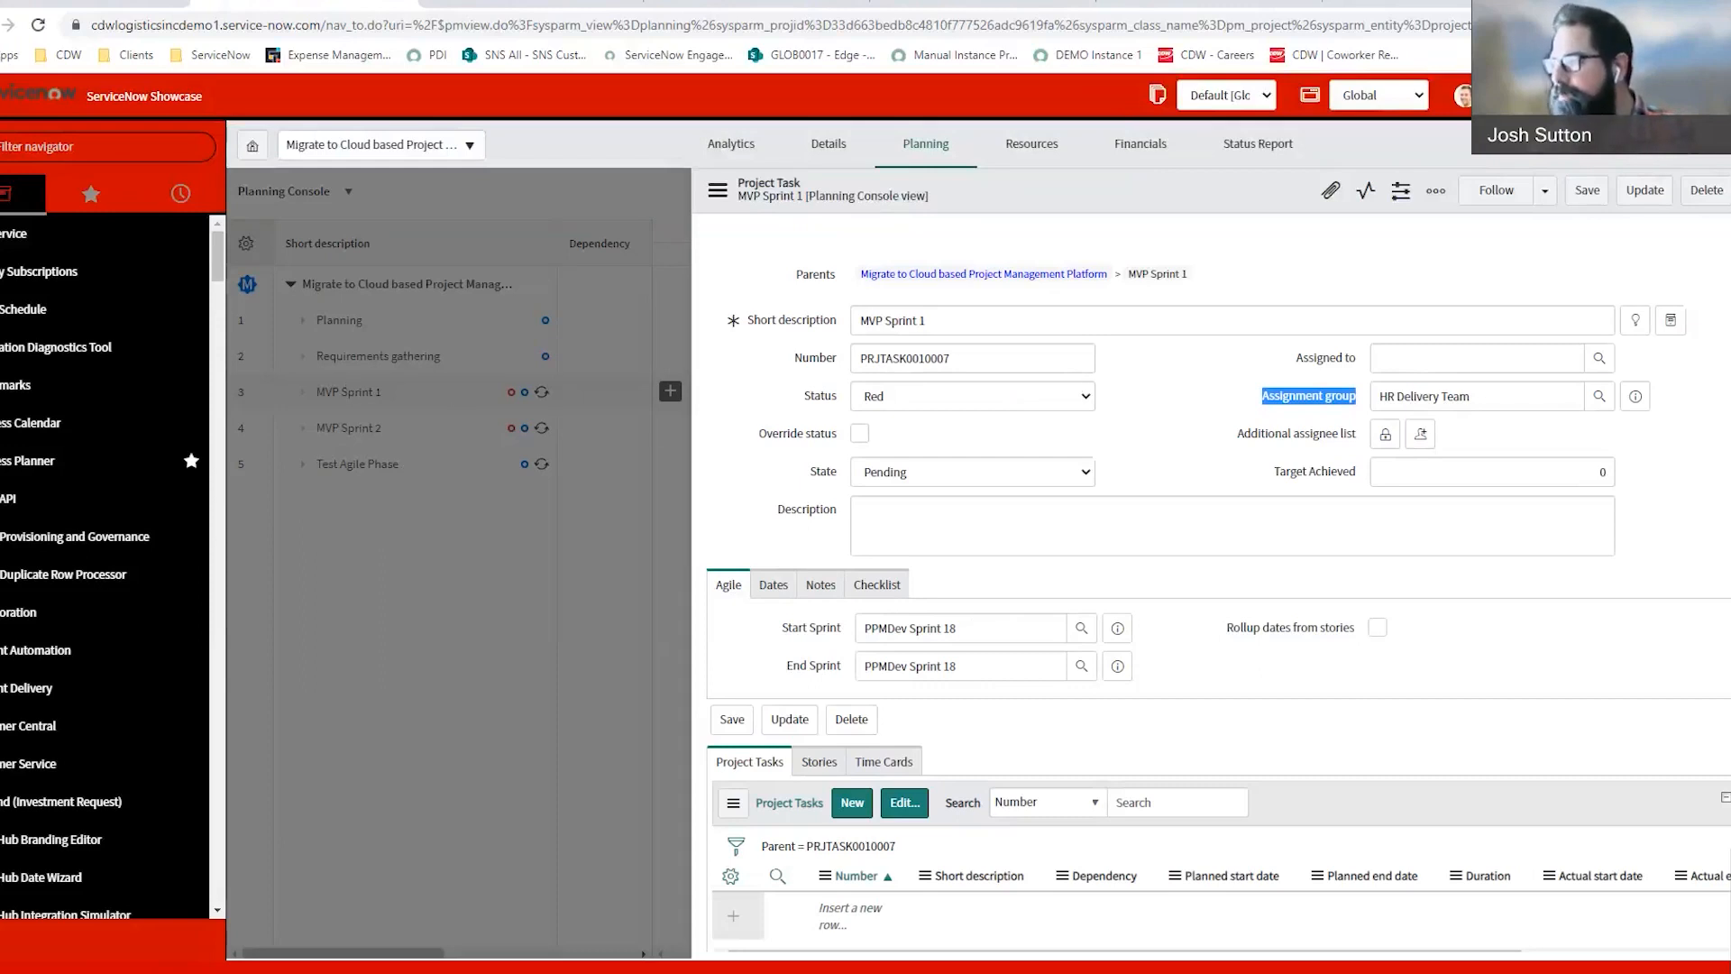
pyautogui.click(697, 341)
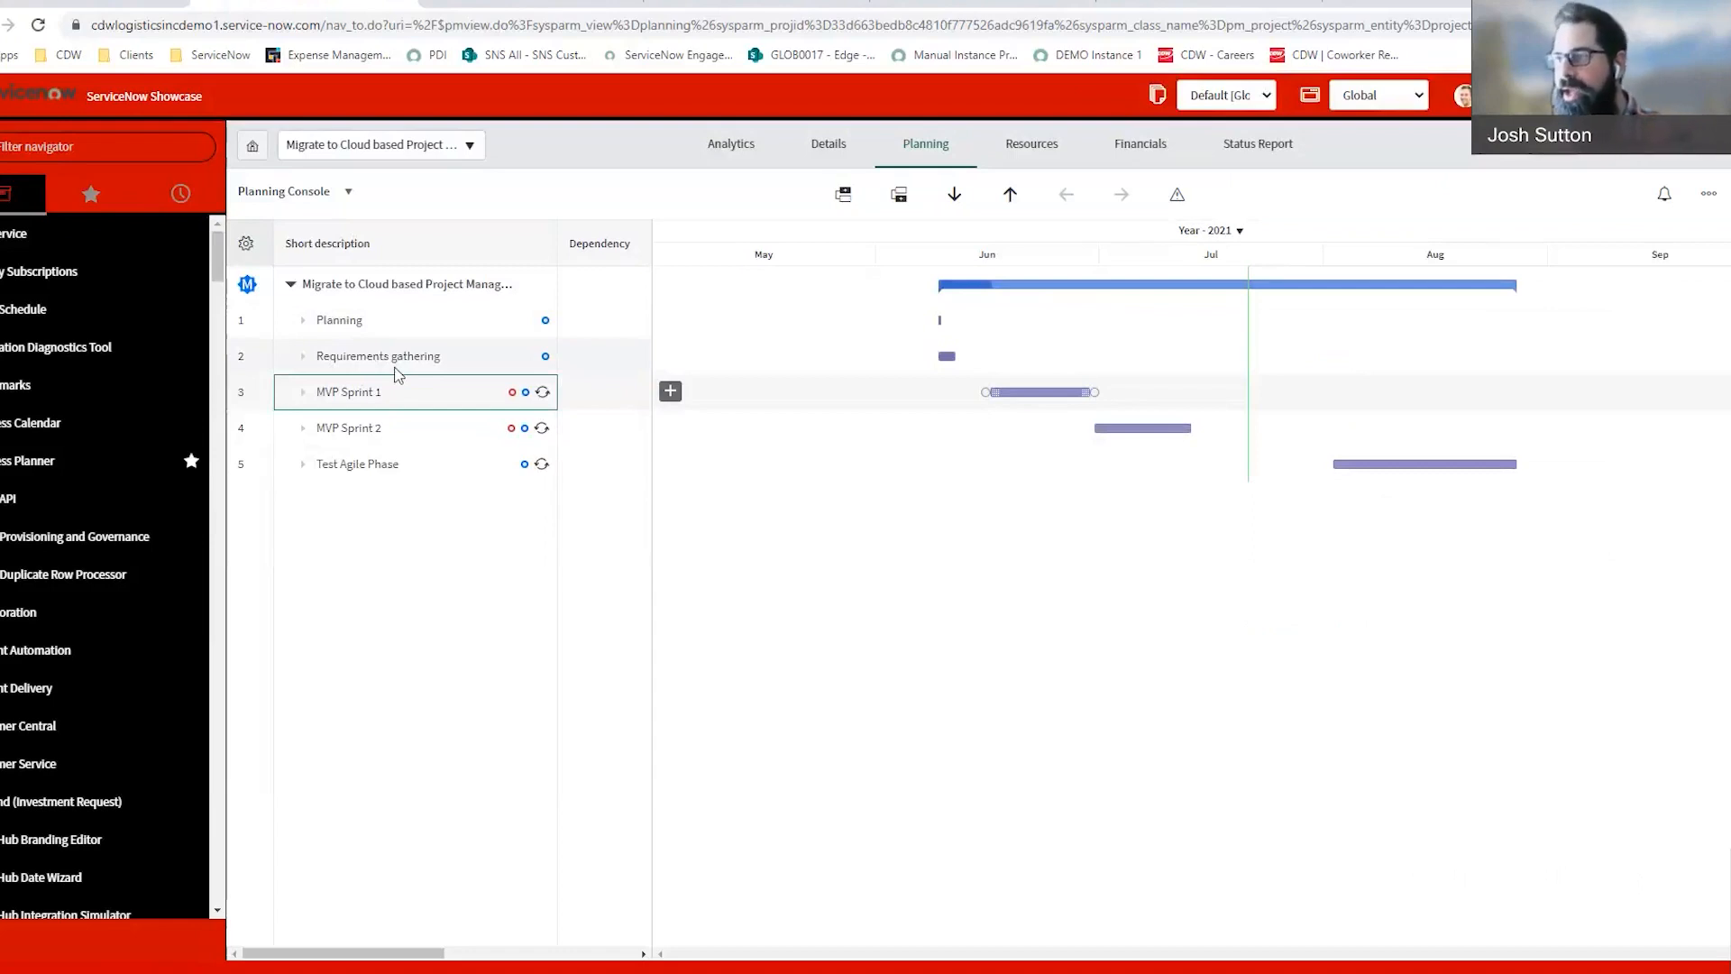
# Step: Go back to the project's details and review the stories related to the project
pyautogui.click(820, 160)
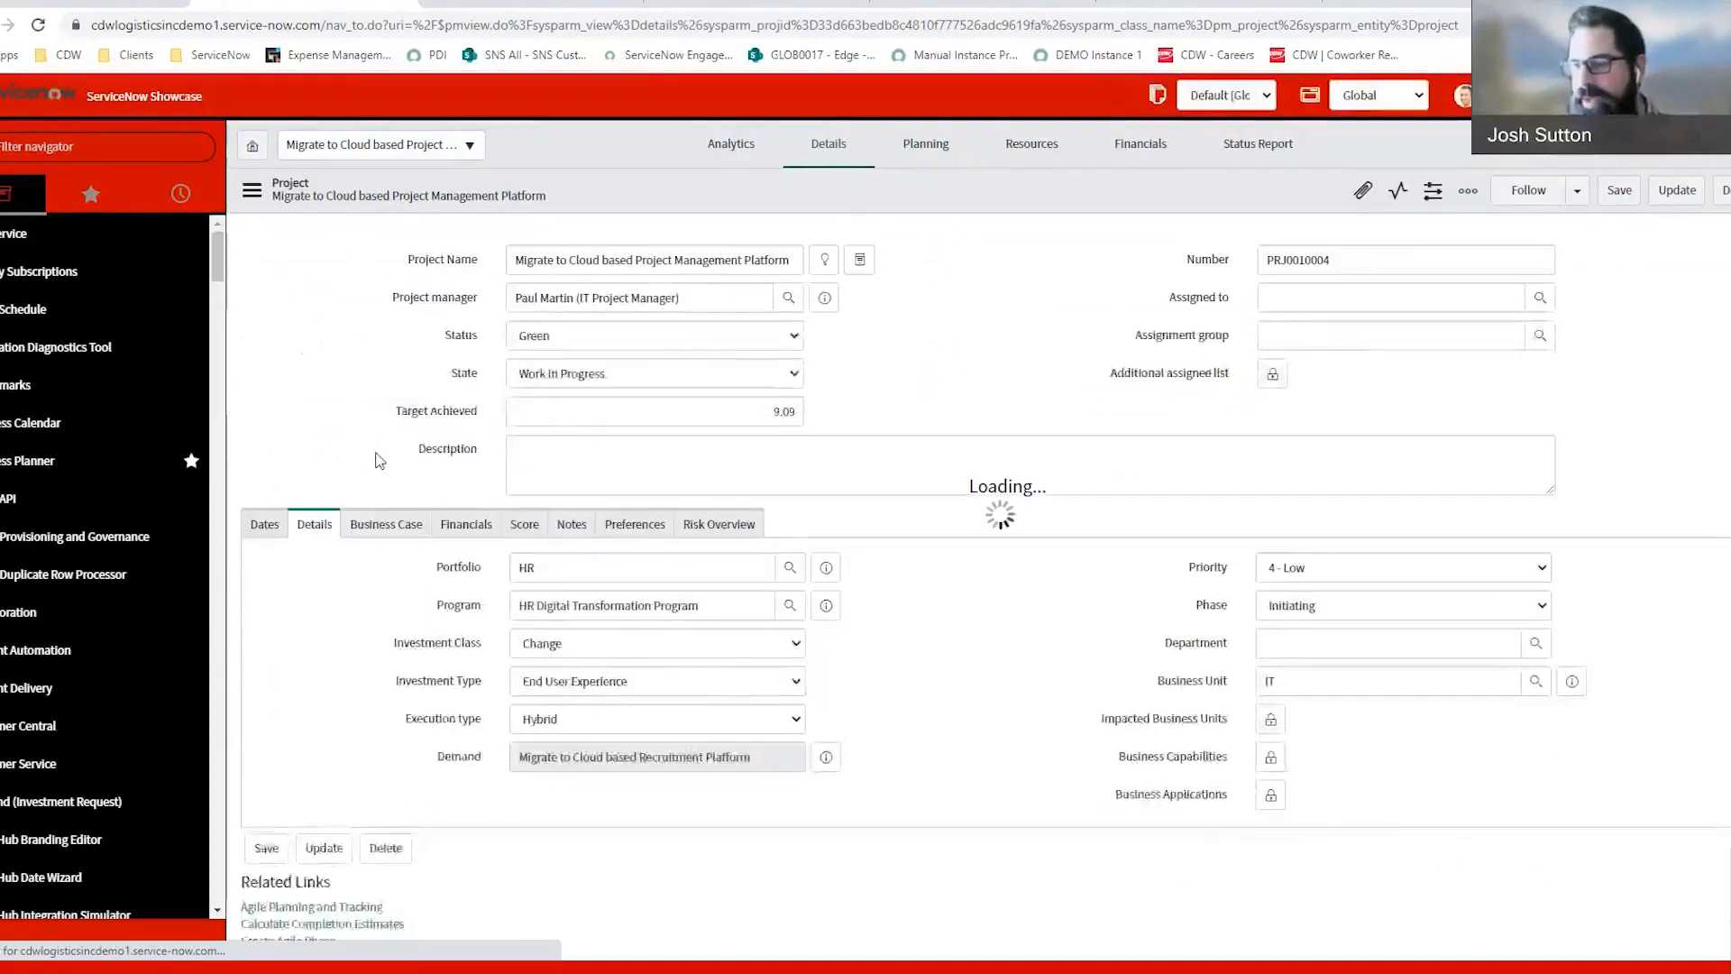
pyautogui.scroll(-4, 379, 460)
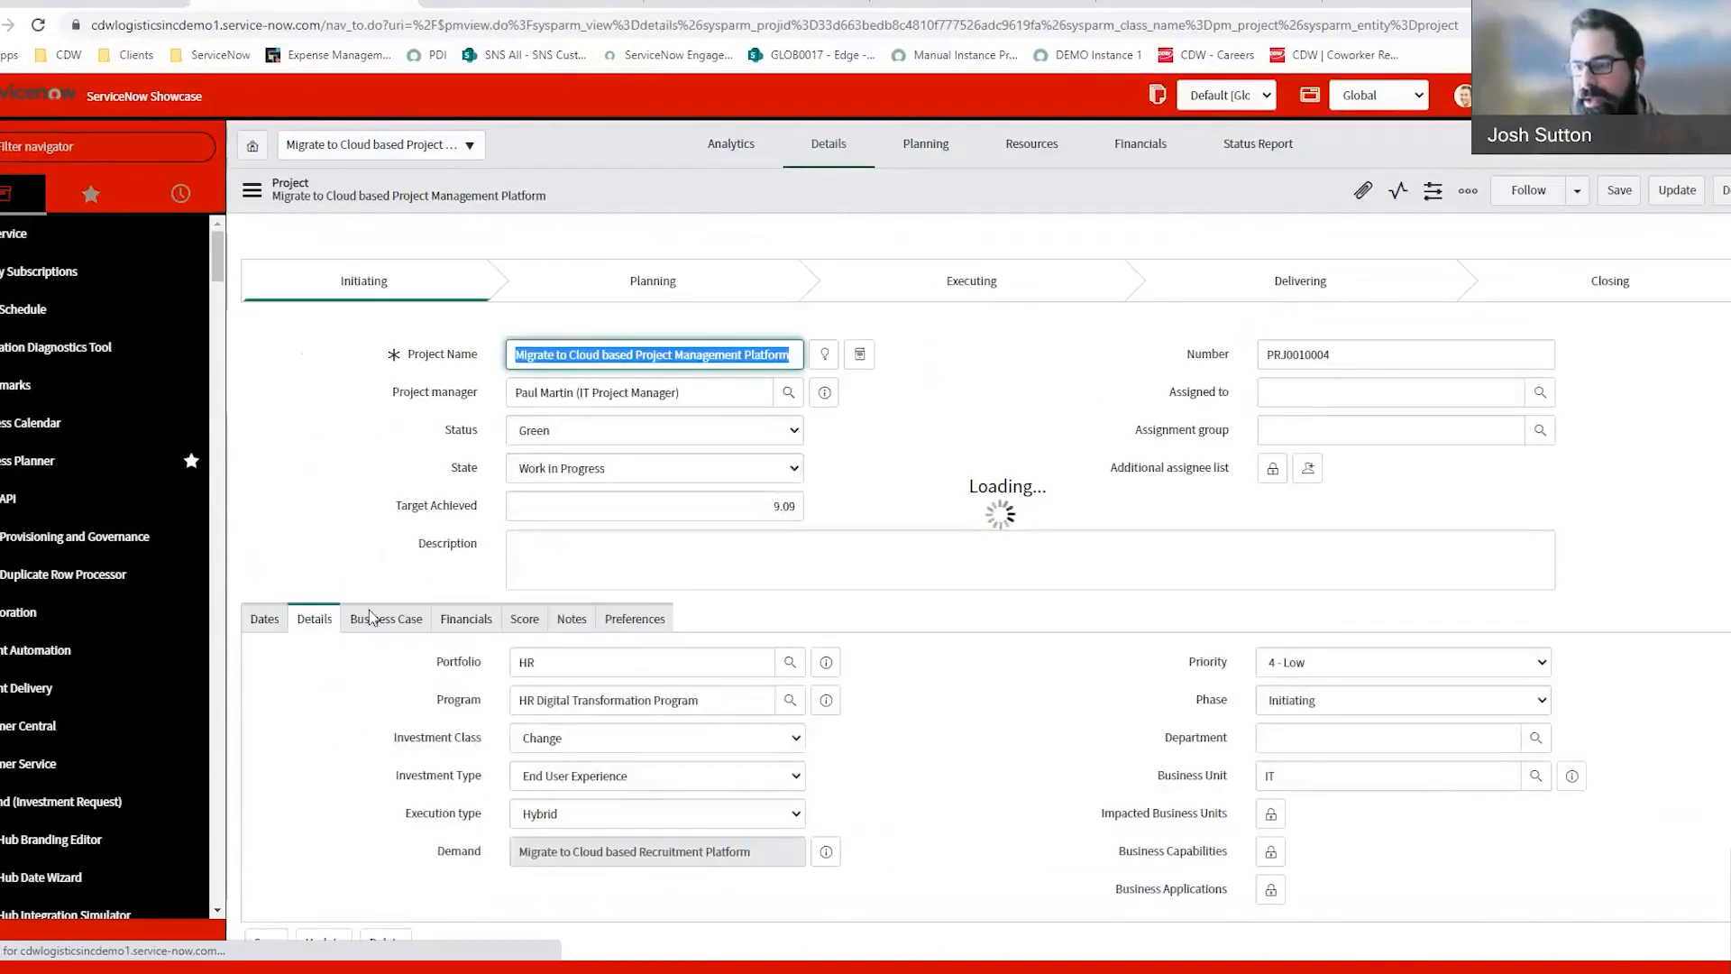
pyautogui.scroll(-6, 370, 618)
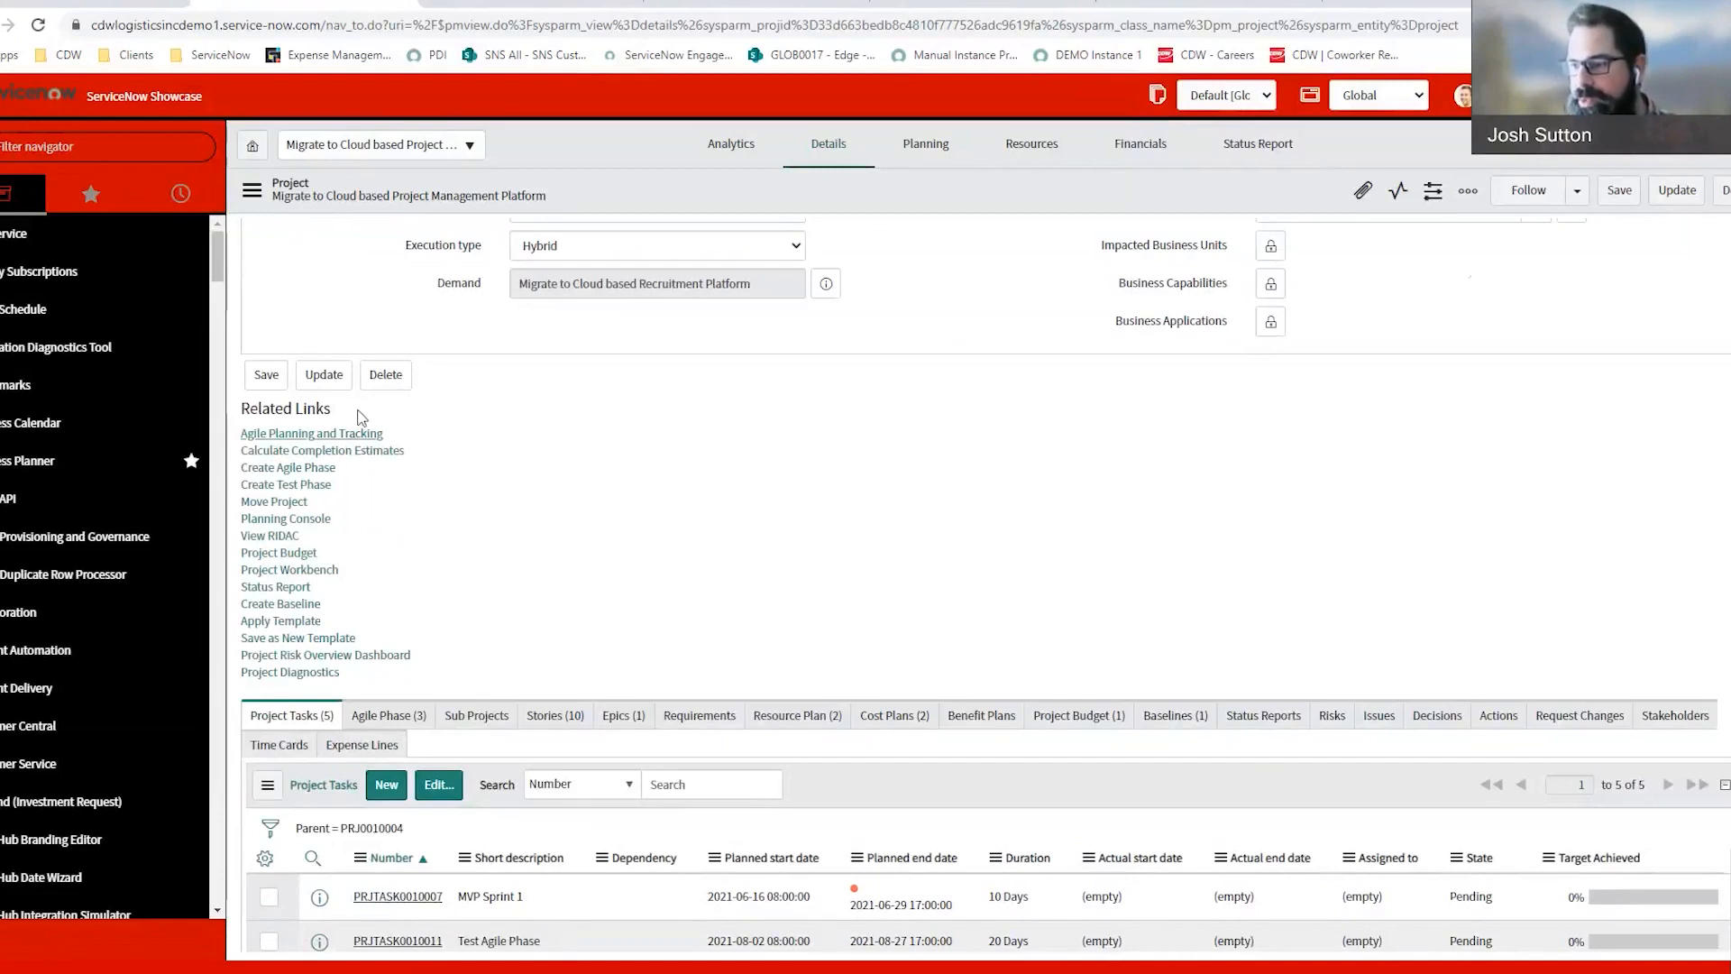
pyautogui.click(566, 717)
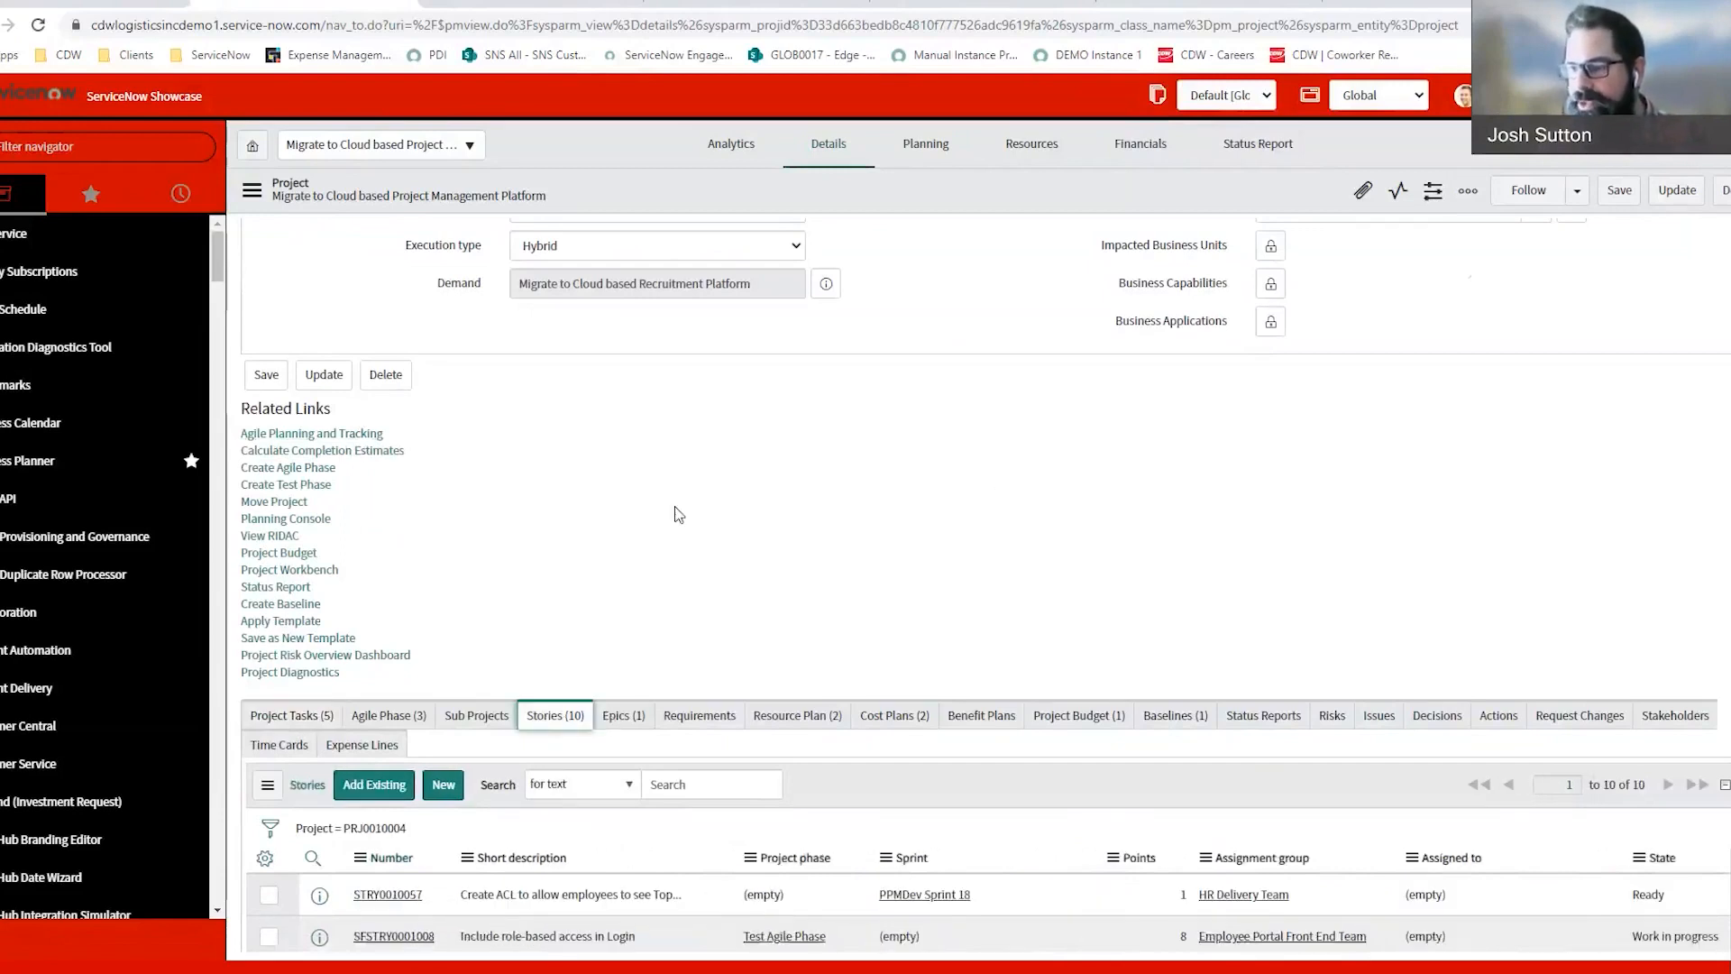
pyautogui.scroll(-3, 685, 538)
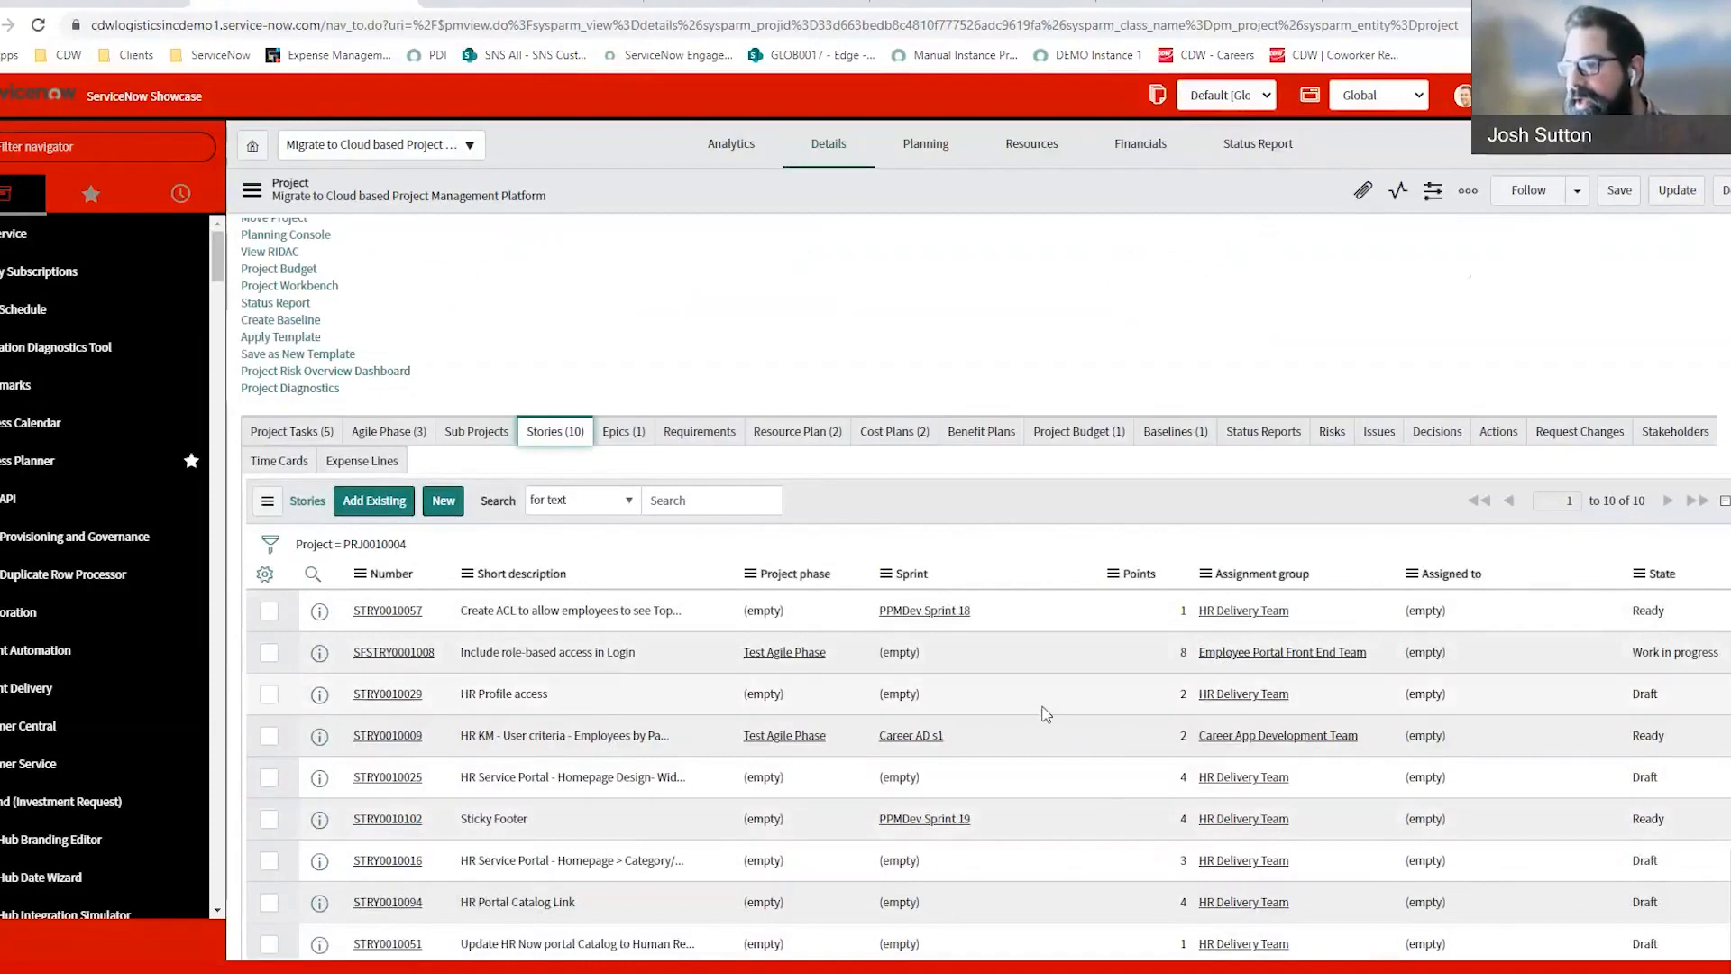
pyautogui.scroll(-2, 1113, 800)
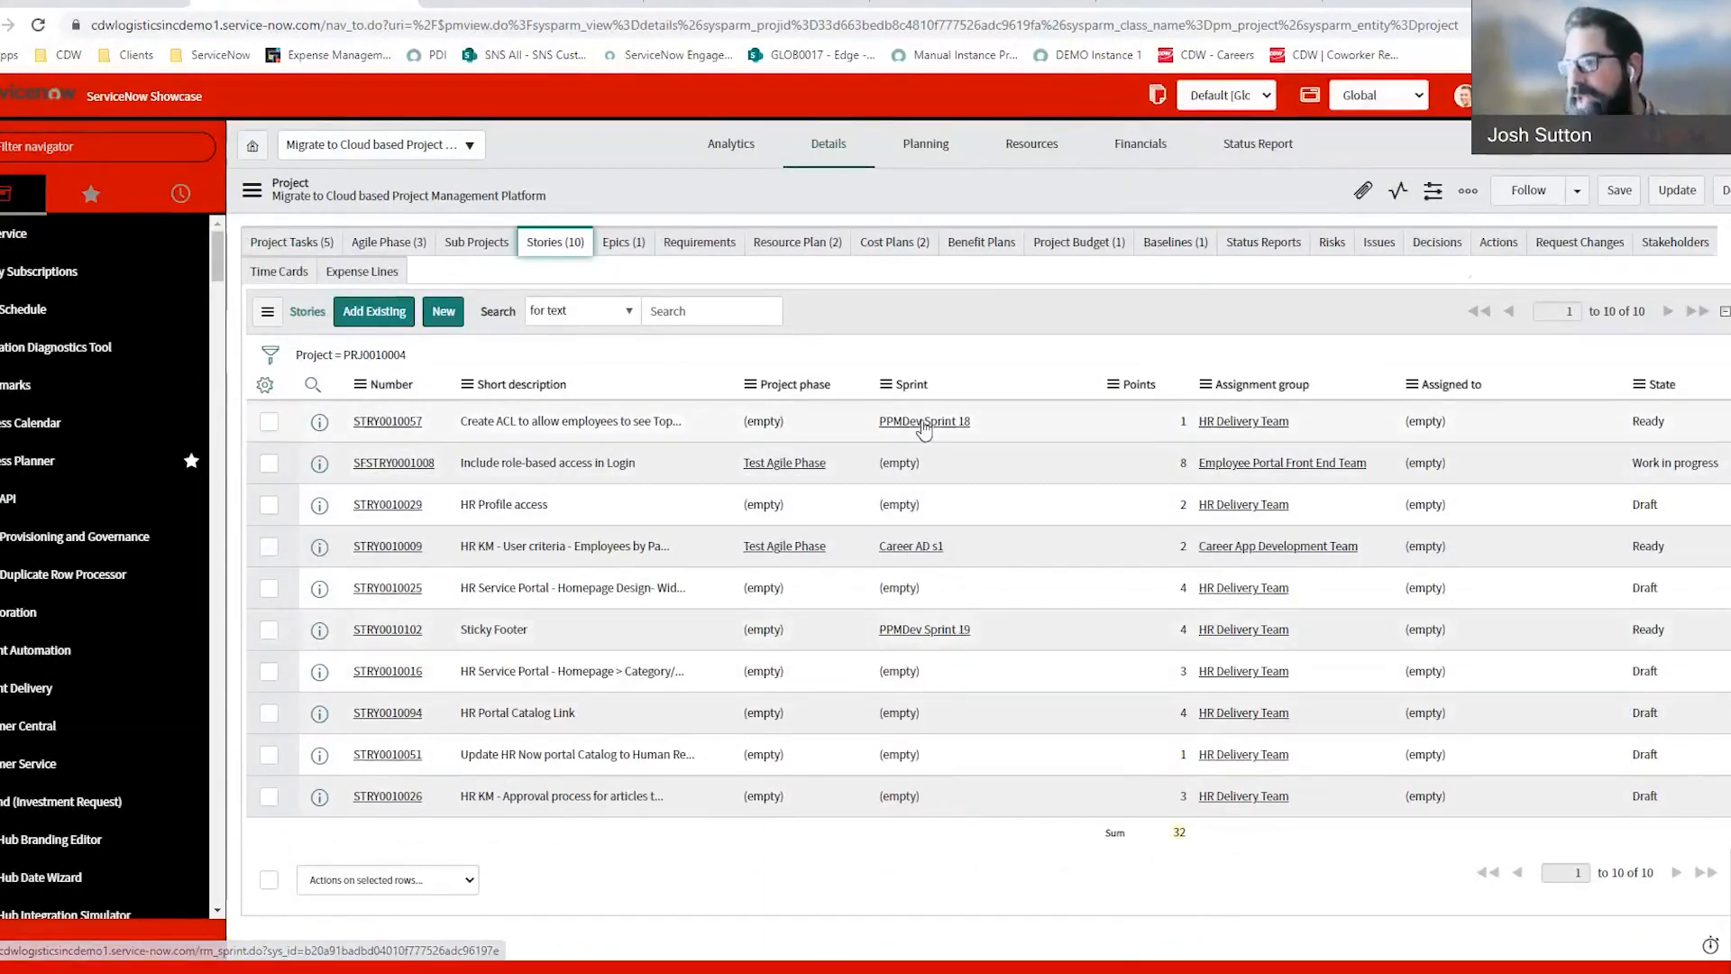
# Step: Return from the related stories to the project's detail fields and point out the execution type without changing it
pyautogui.scroll(7, 924, 429)
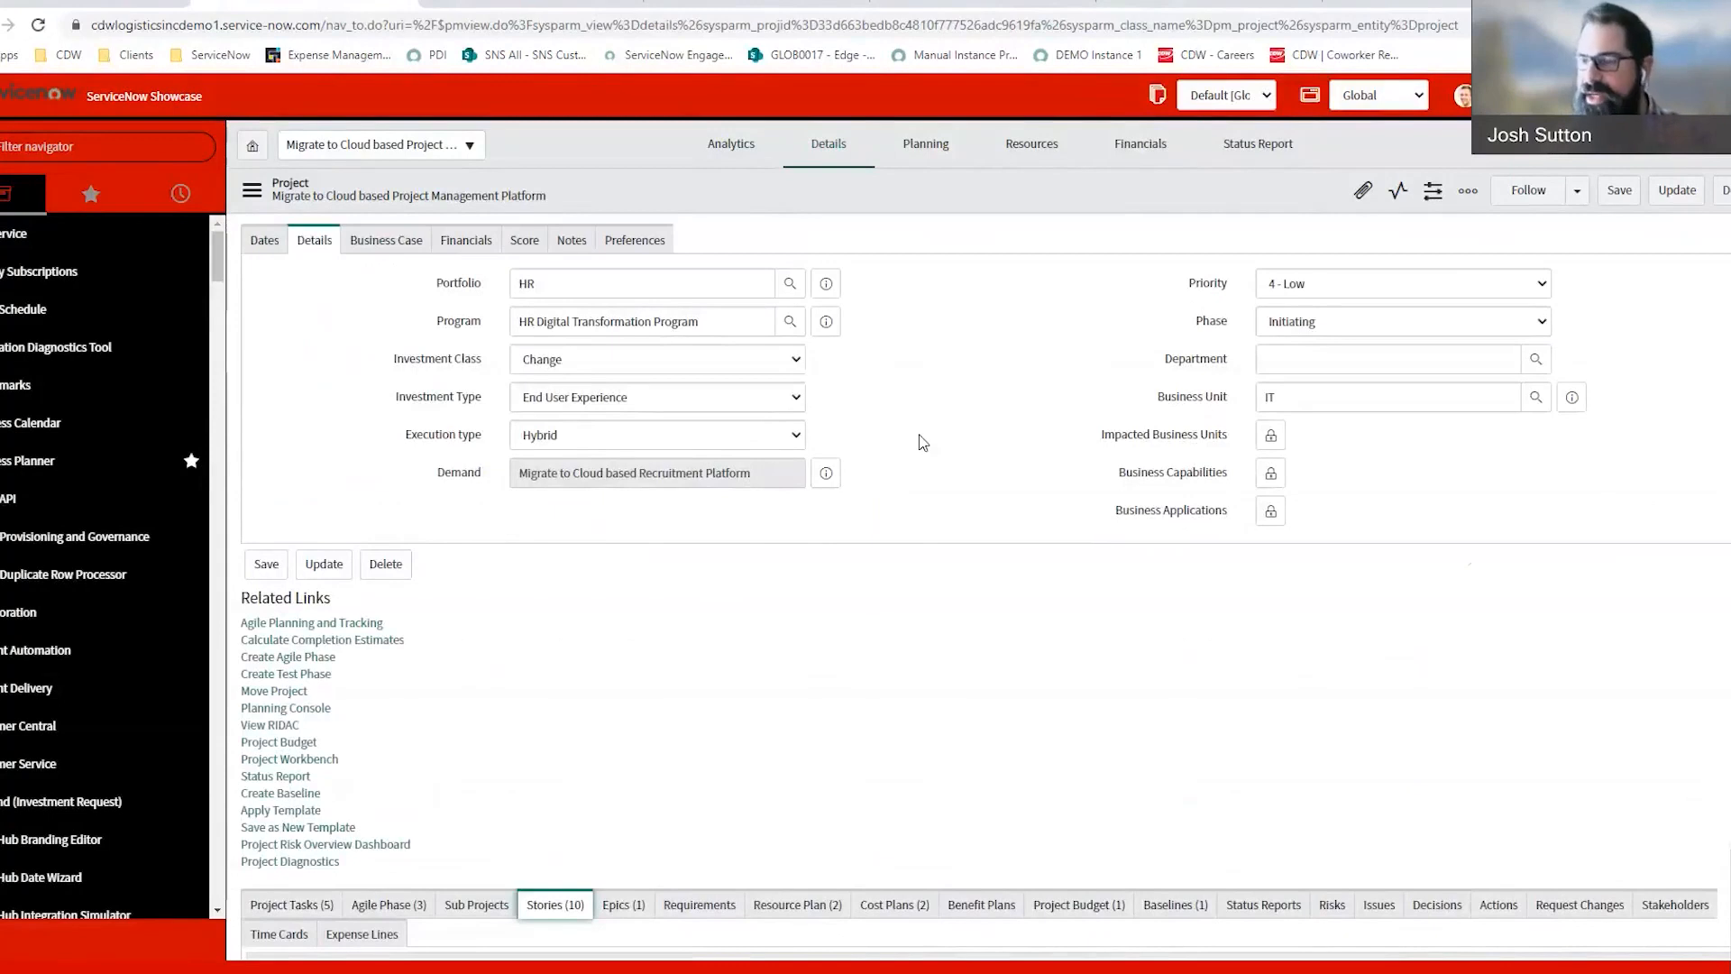
pyautogui.scroll(2, 884, 438)
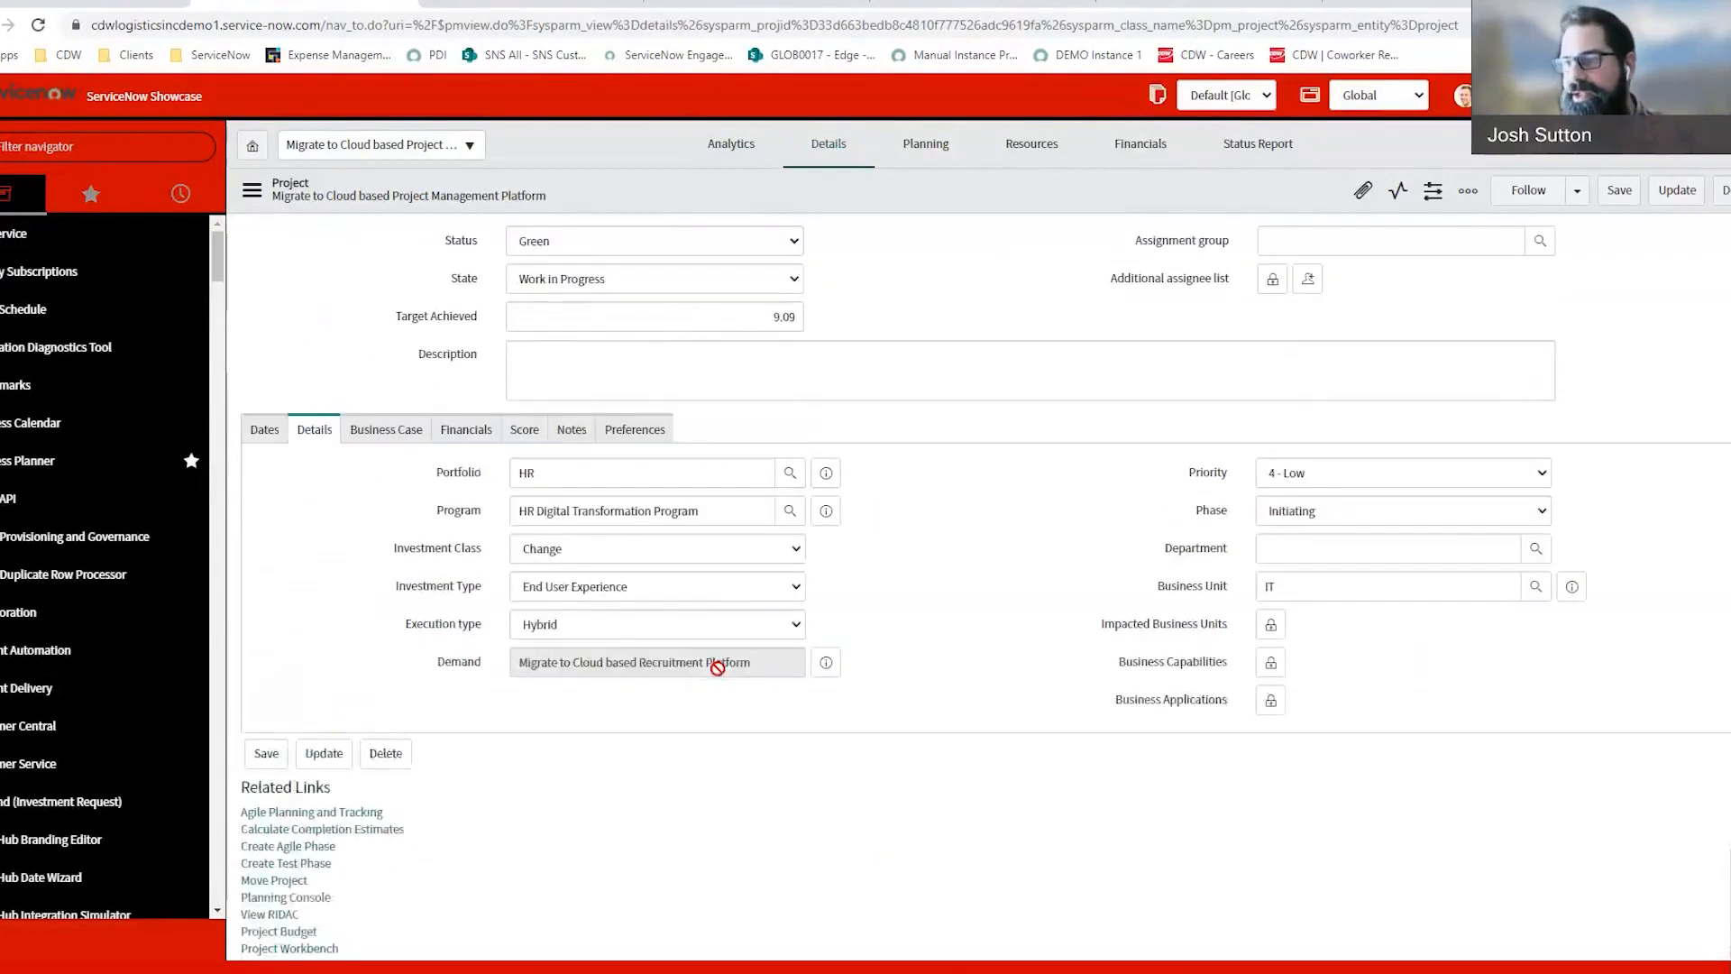
pyautogui.click(653, 626)
pyautogui.click(939, 599)
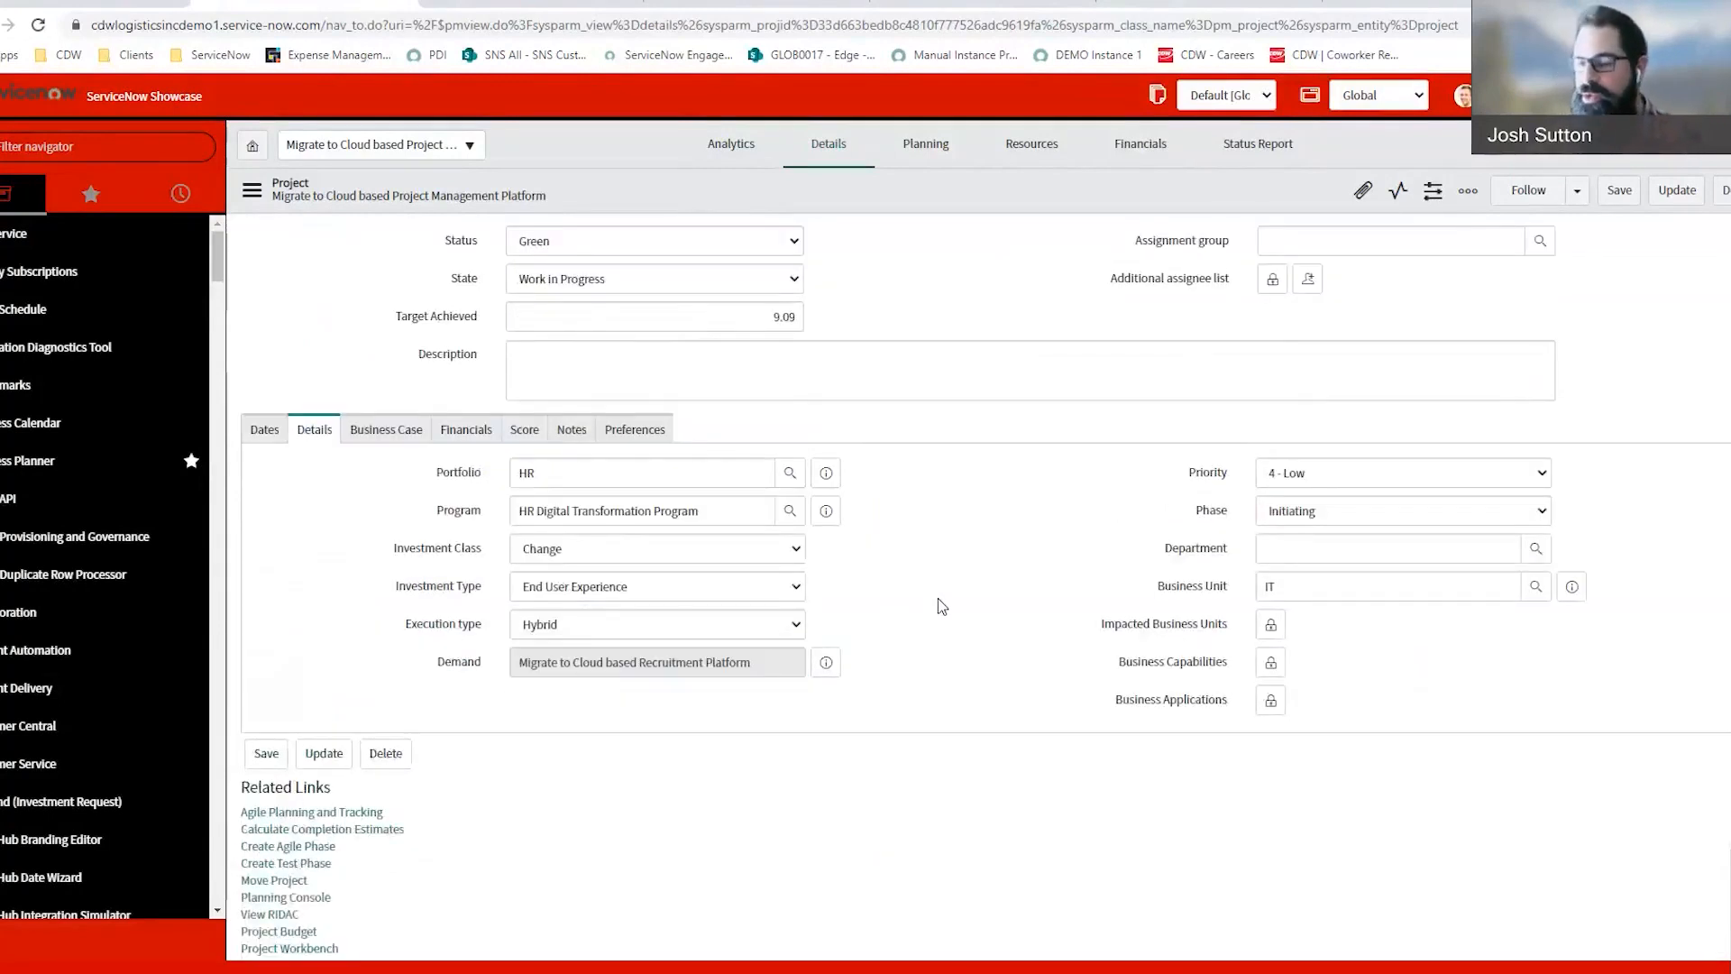
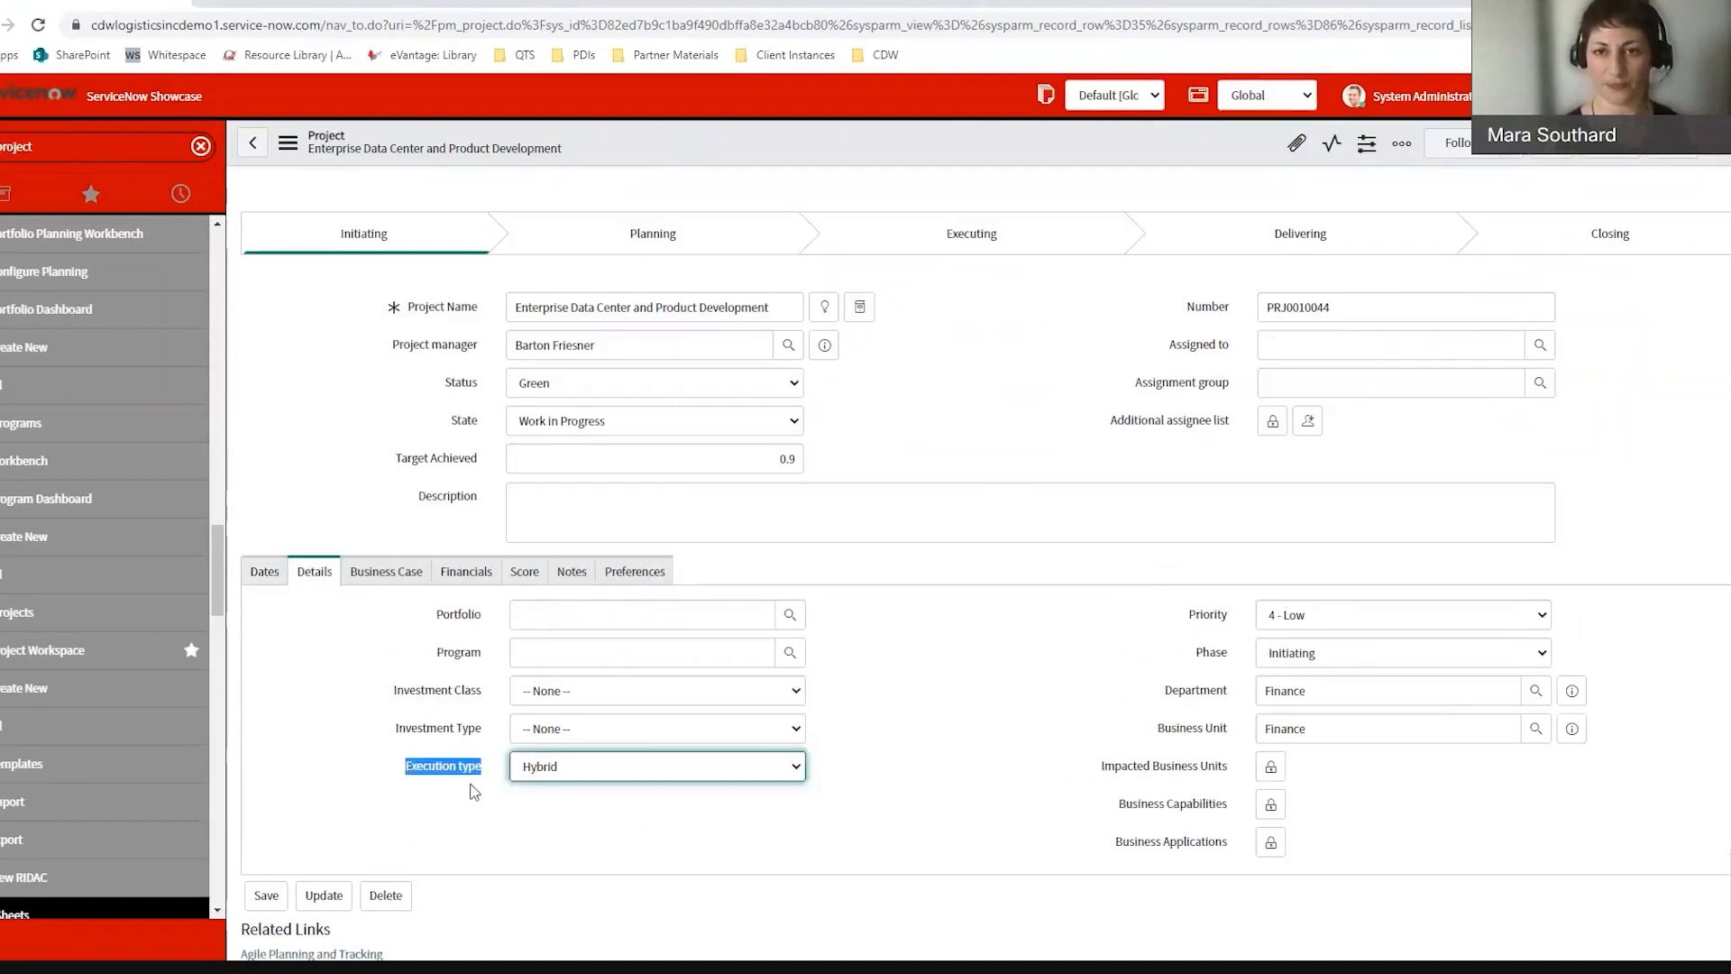
# Step: Show the business case and then the financials of the Enterprise Data Center and Product Development project
pyautogui.scroll(-1, 993, 613)
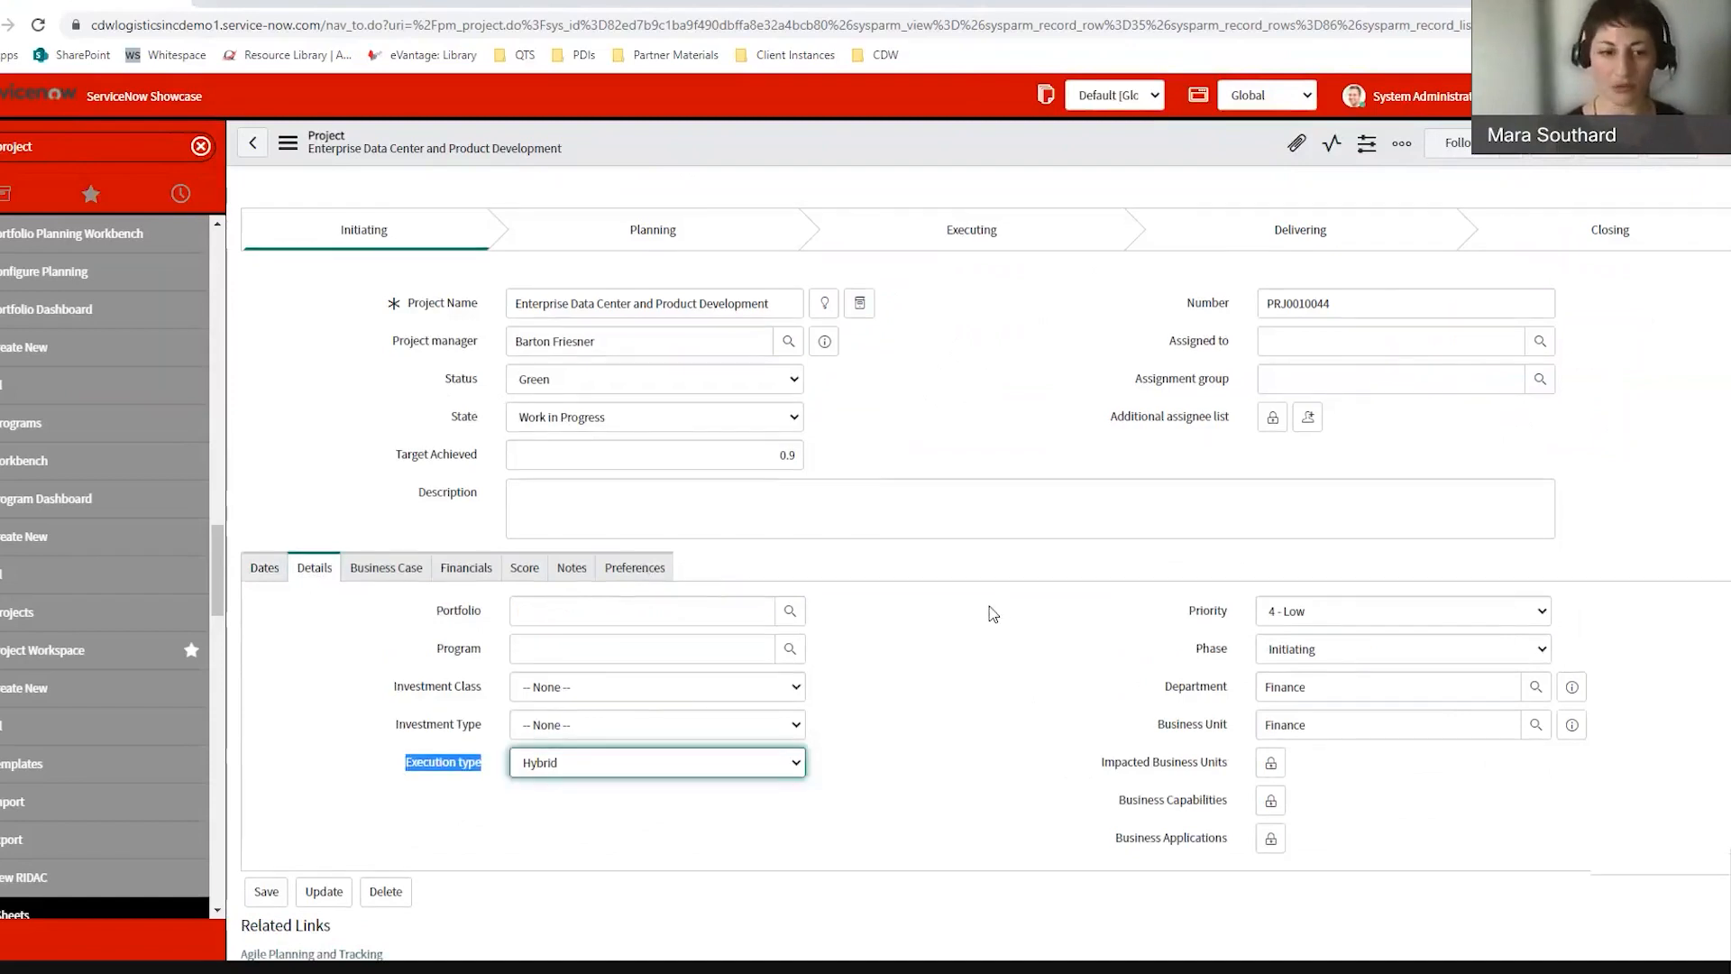
pyautogui.click(375, 487)
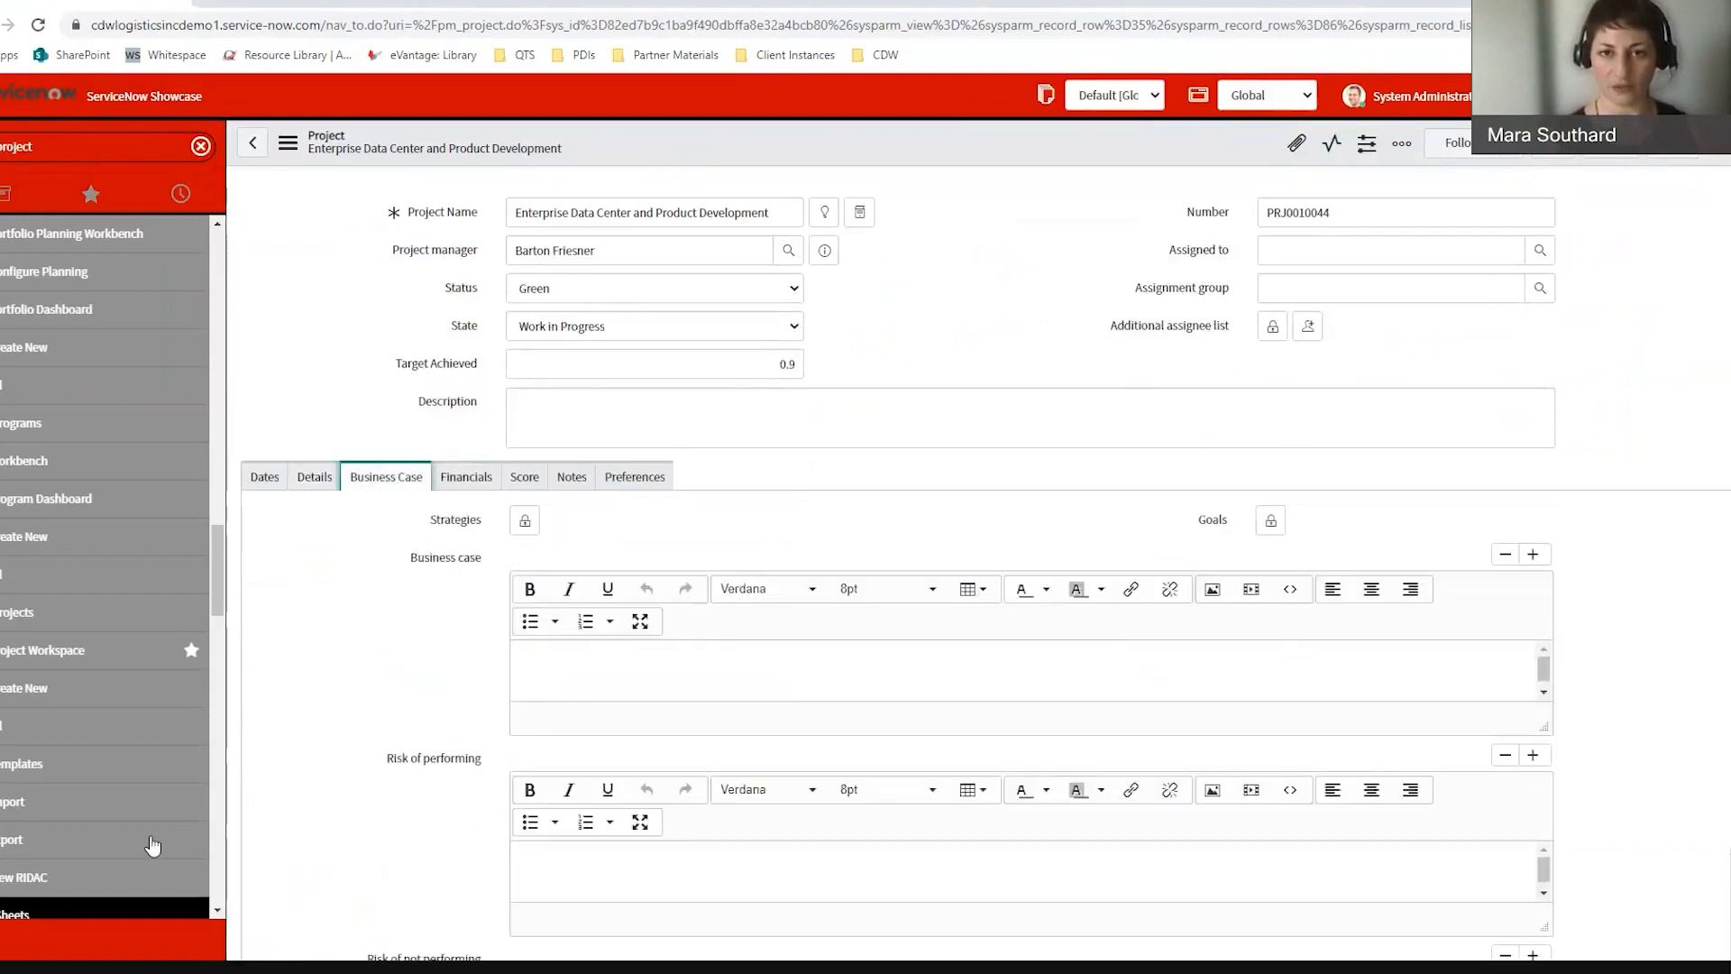
pyautogui.click(465, 477)
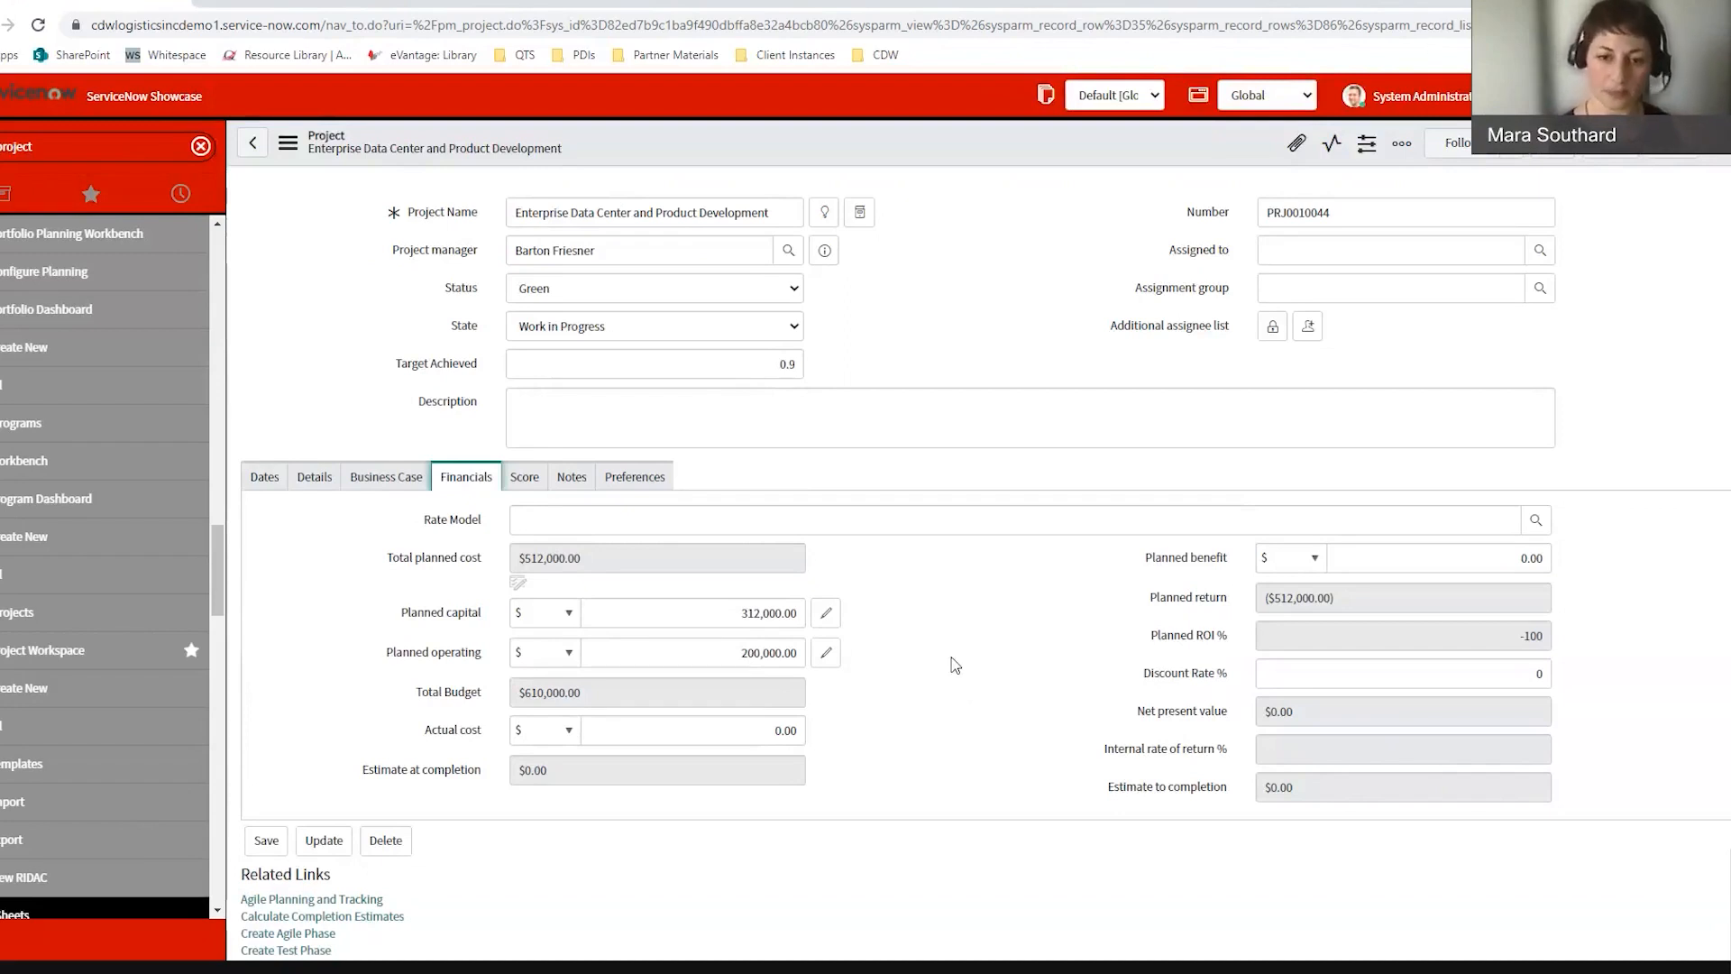
# Step: Review the project's related project tasks and display its agile phases
pyautogui.scroll(-5, 956, 658)
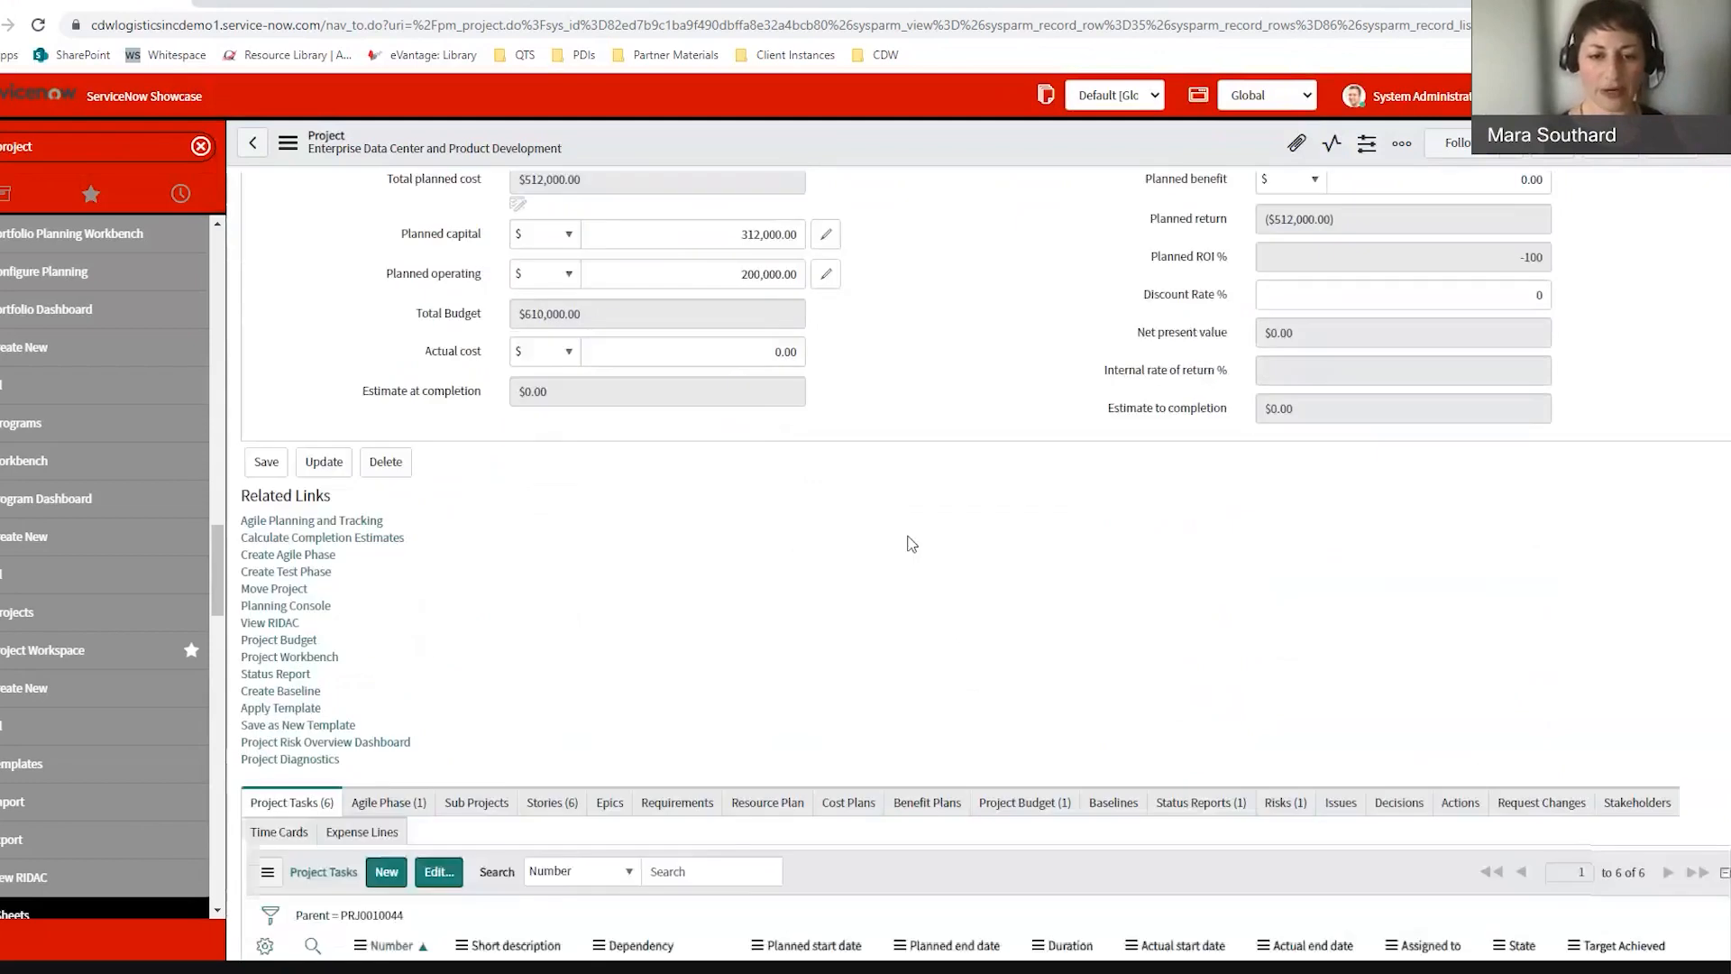
pyautogui.scroll(-5, 911, 543)
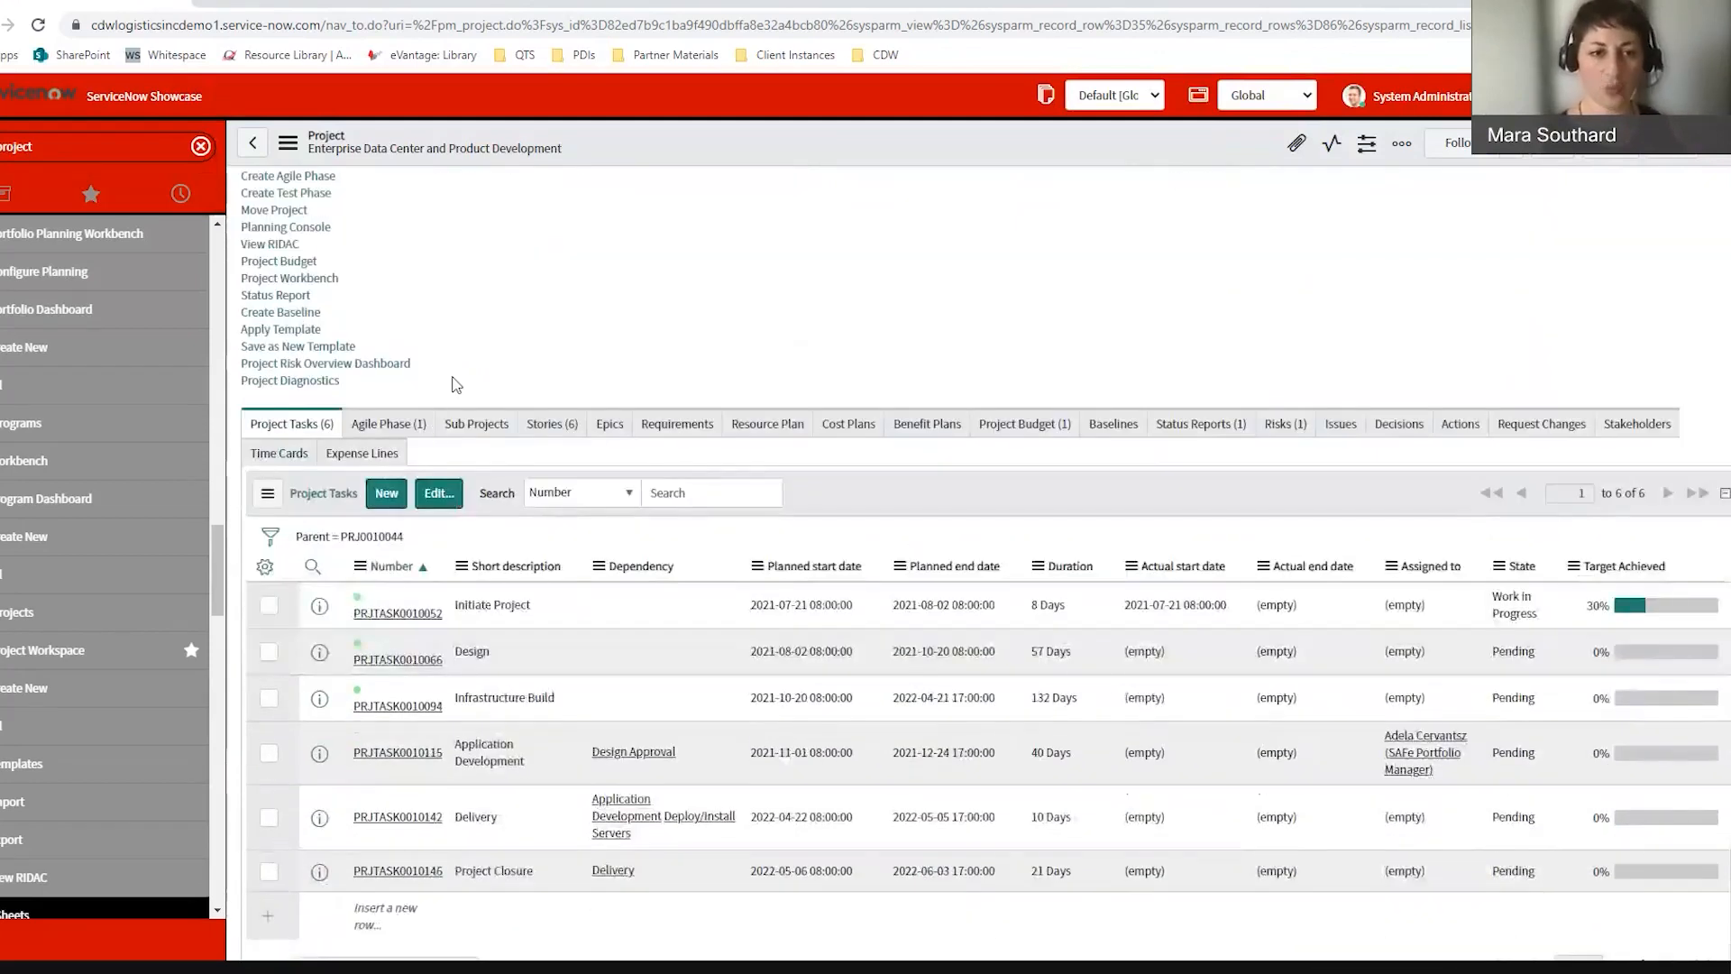
pyautogui.click(393, 426)
pyautogui.scroll(-2, 540, 613)
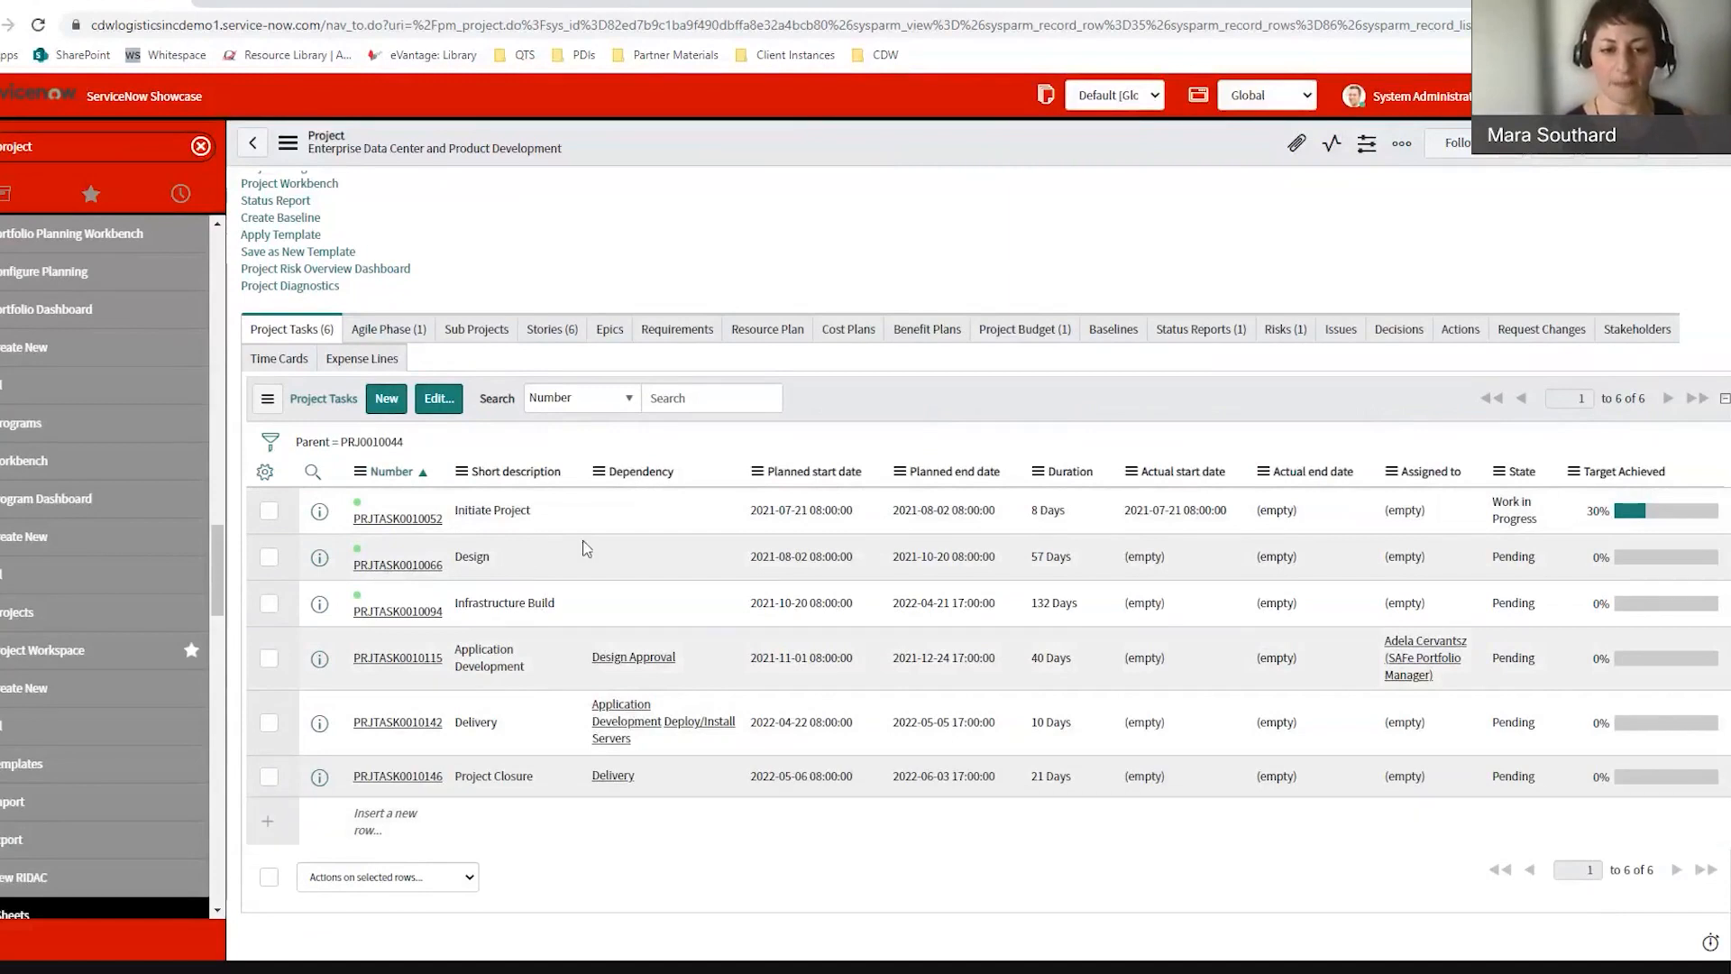
pyautogui.click(388, 333)
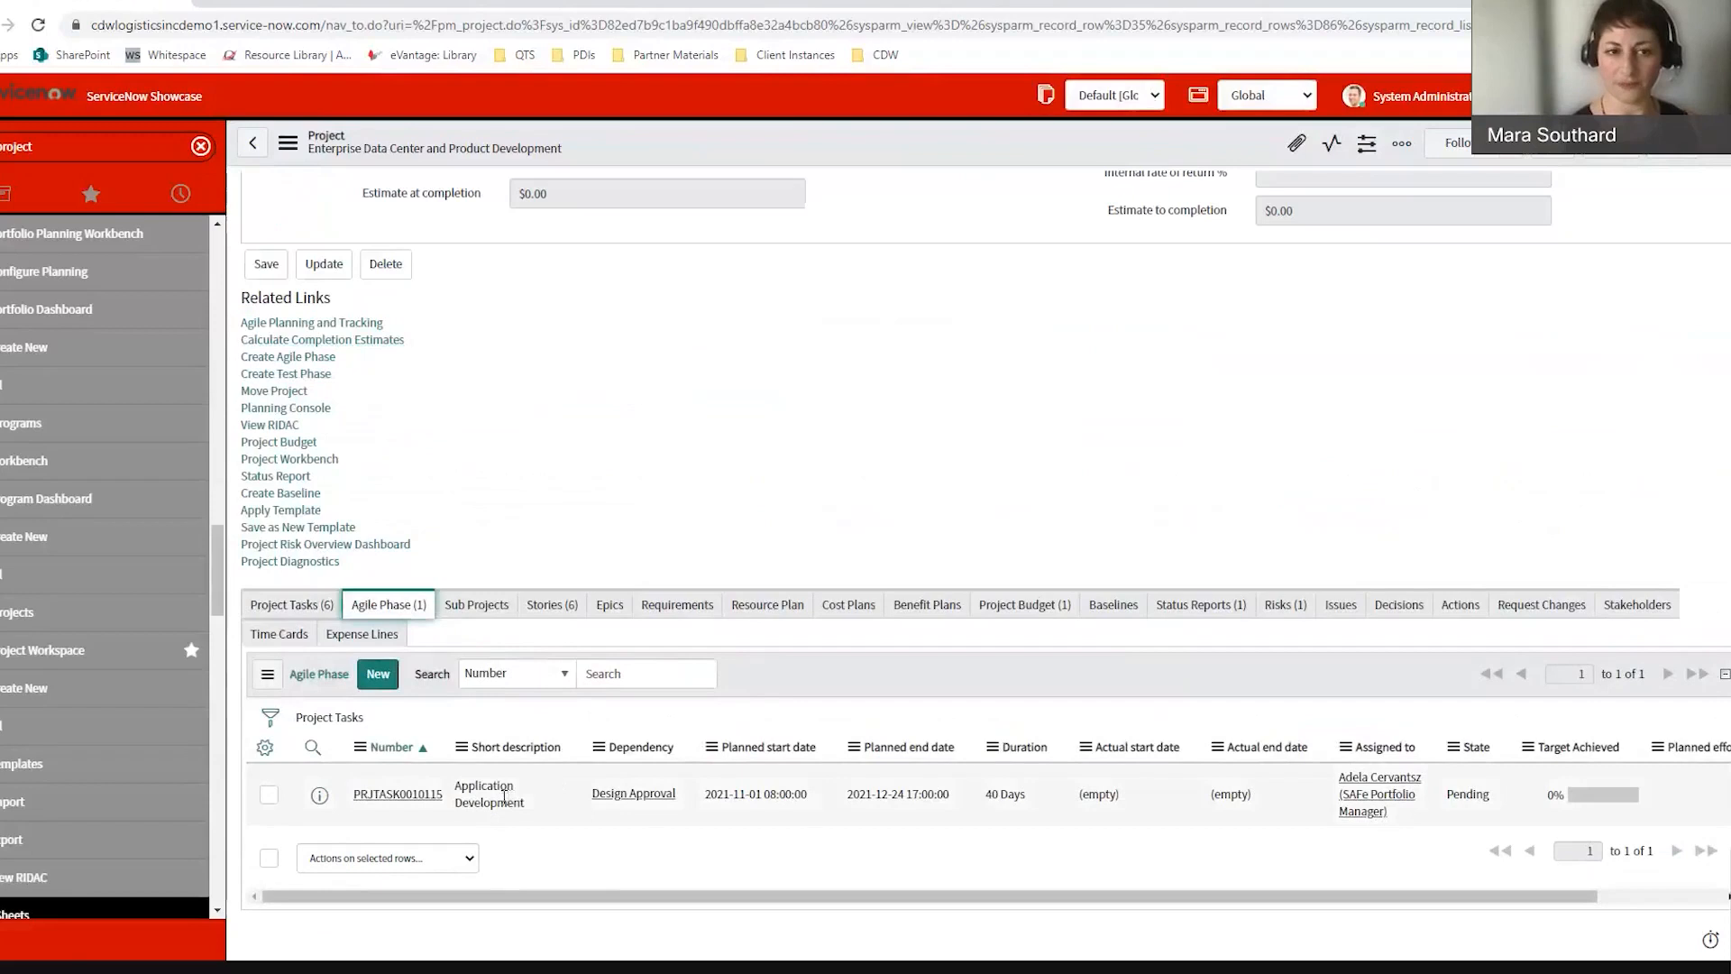
# Step: Open the project's planning console and expand the Initiate Project and Design phases
pyautogui.click(326, 411)
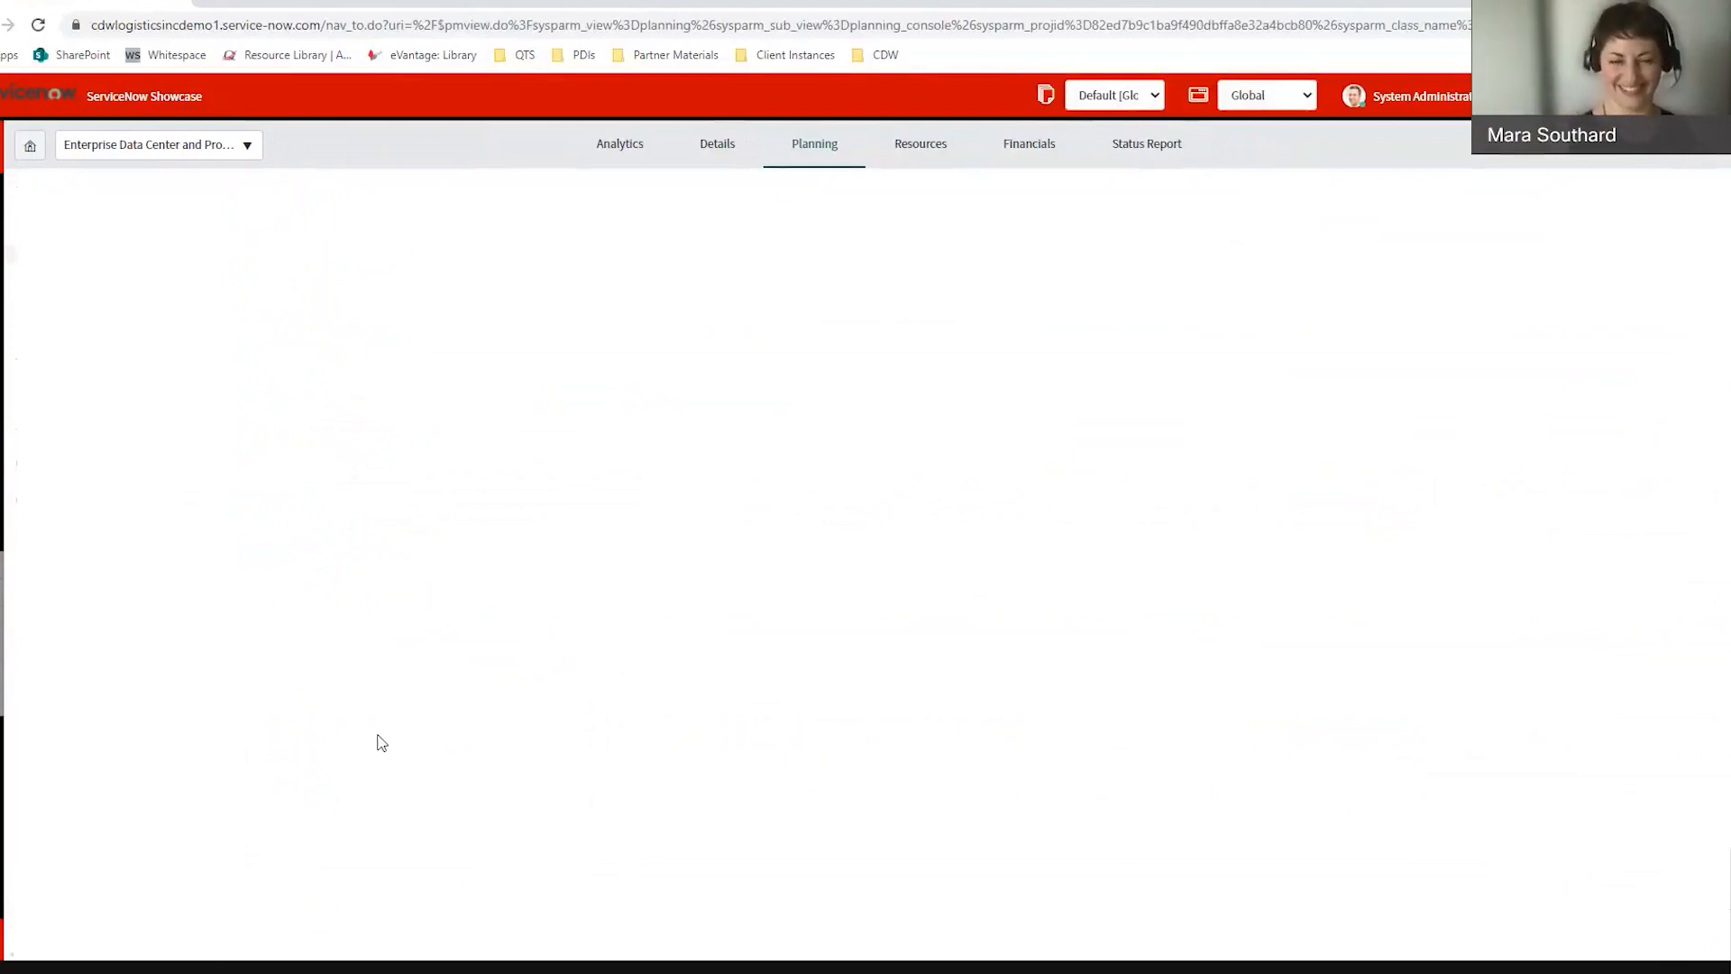
pyautogui.click(82, 320)
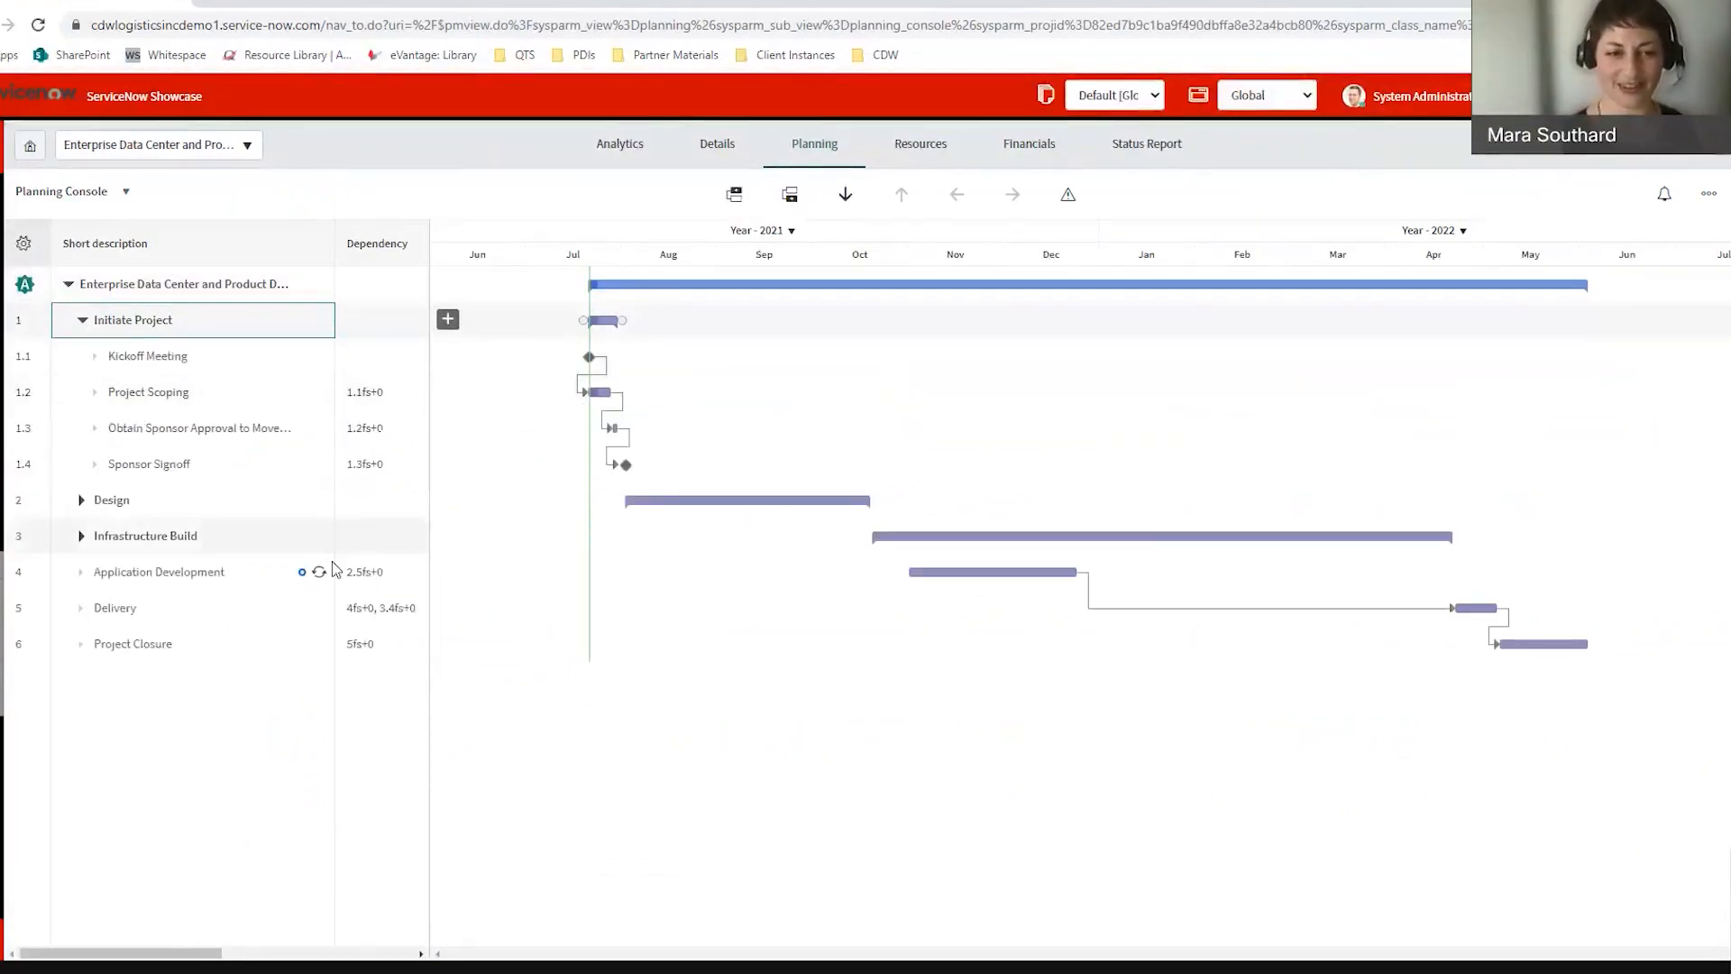
pyautogui.click(81, 503)
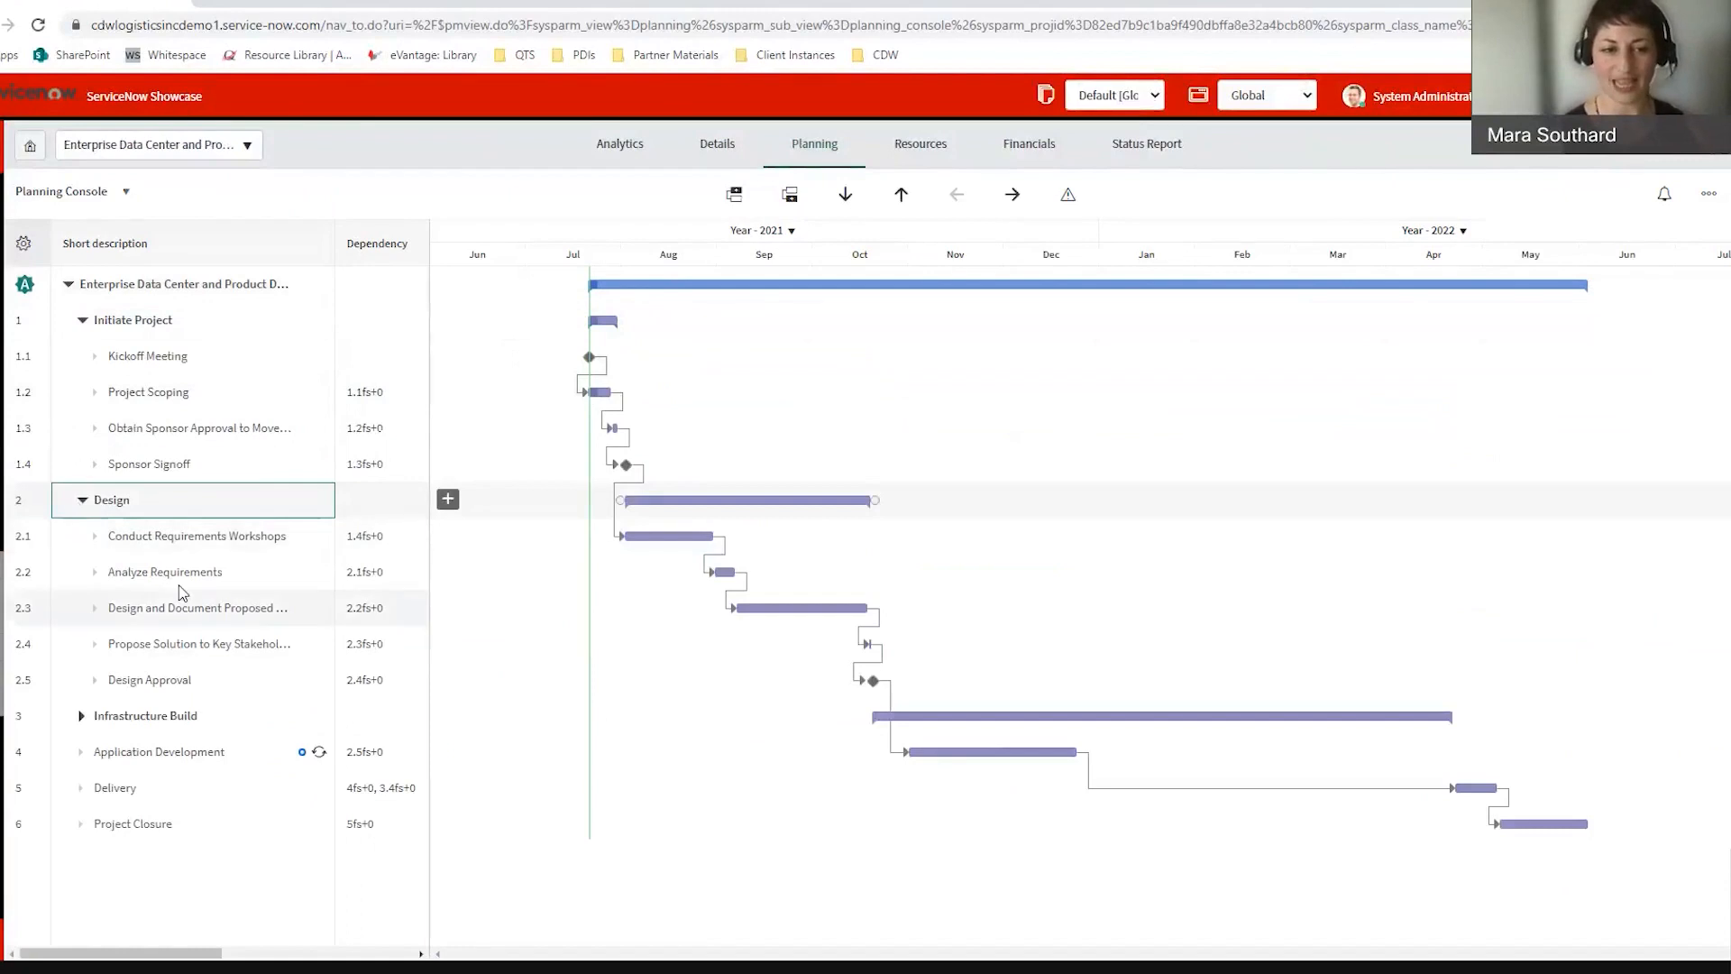
# Step: Expand the Infrastructure Build phase and its Implement Network Plan task, and review the schedule down to Project Closure
pyautogui.click(81, 717)
pyautogui.scroll(-1, 79, 726)
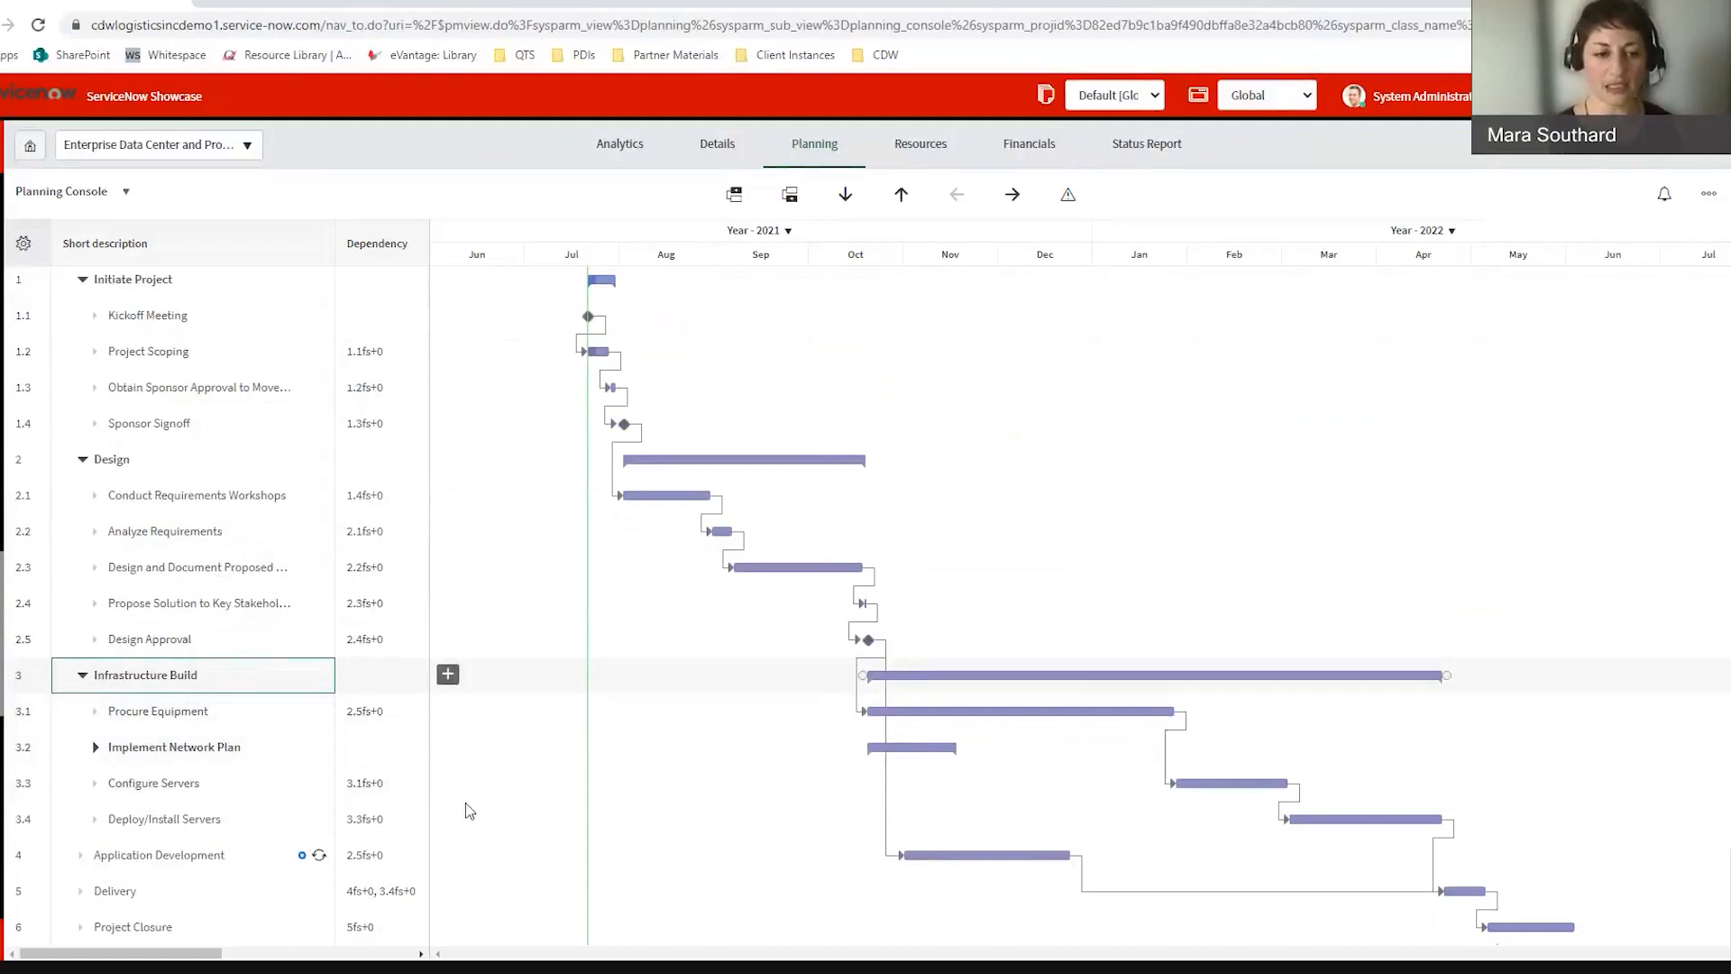
pyautogui.click(99, 752)
pyautogui.click(96, 748)
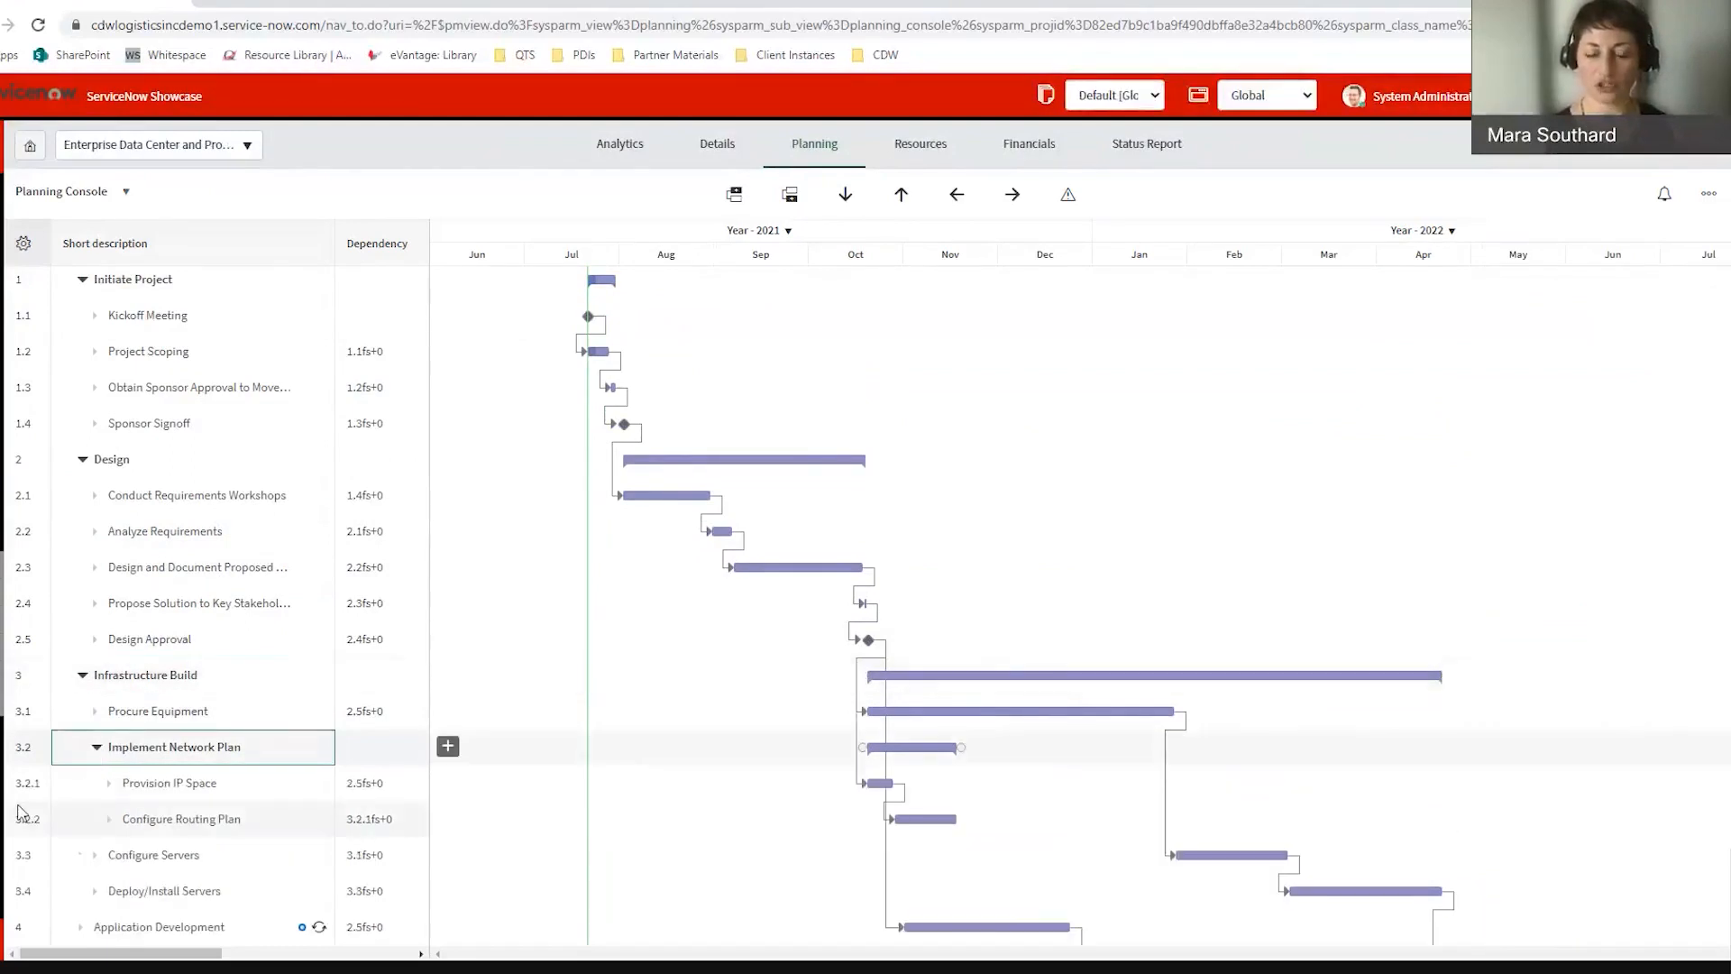
pyautogui.scroll(-2, 106, 816)
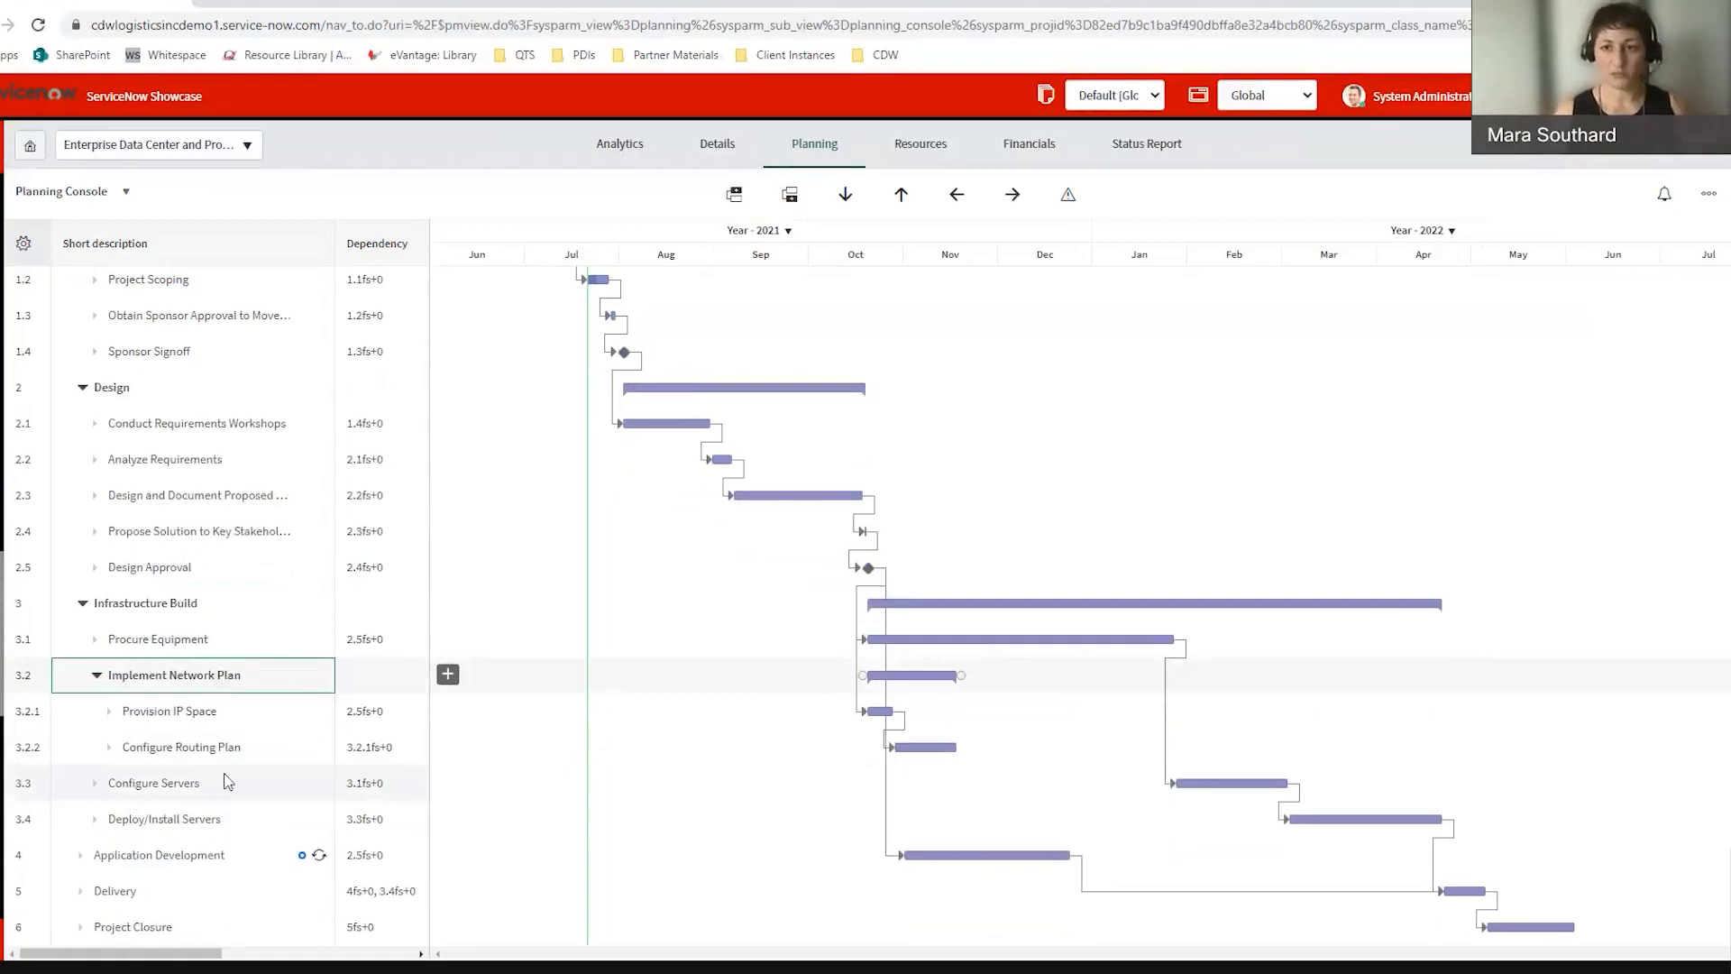
# Step: Collapse the Infrastructure Build phase in the planning console and check the actions available for the Application Development phase
pyautogui.click(83, 614)
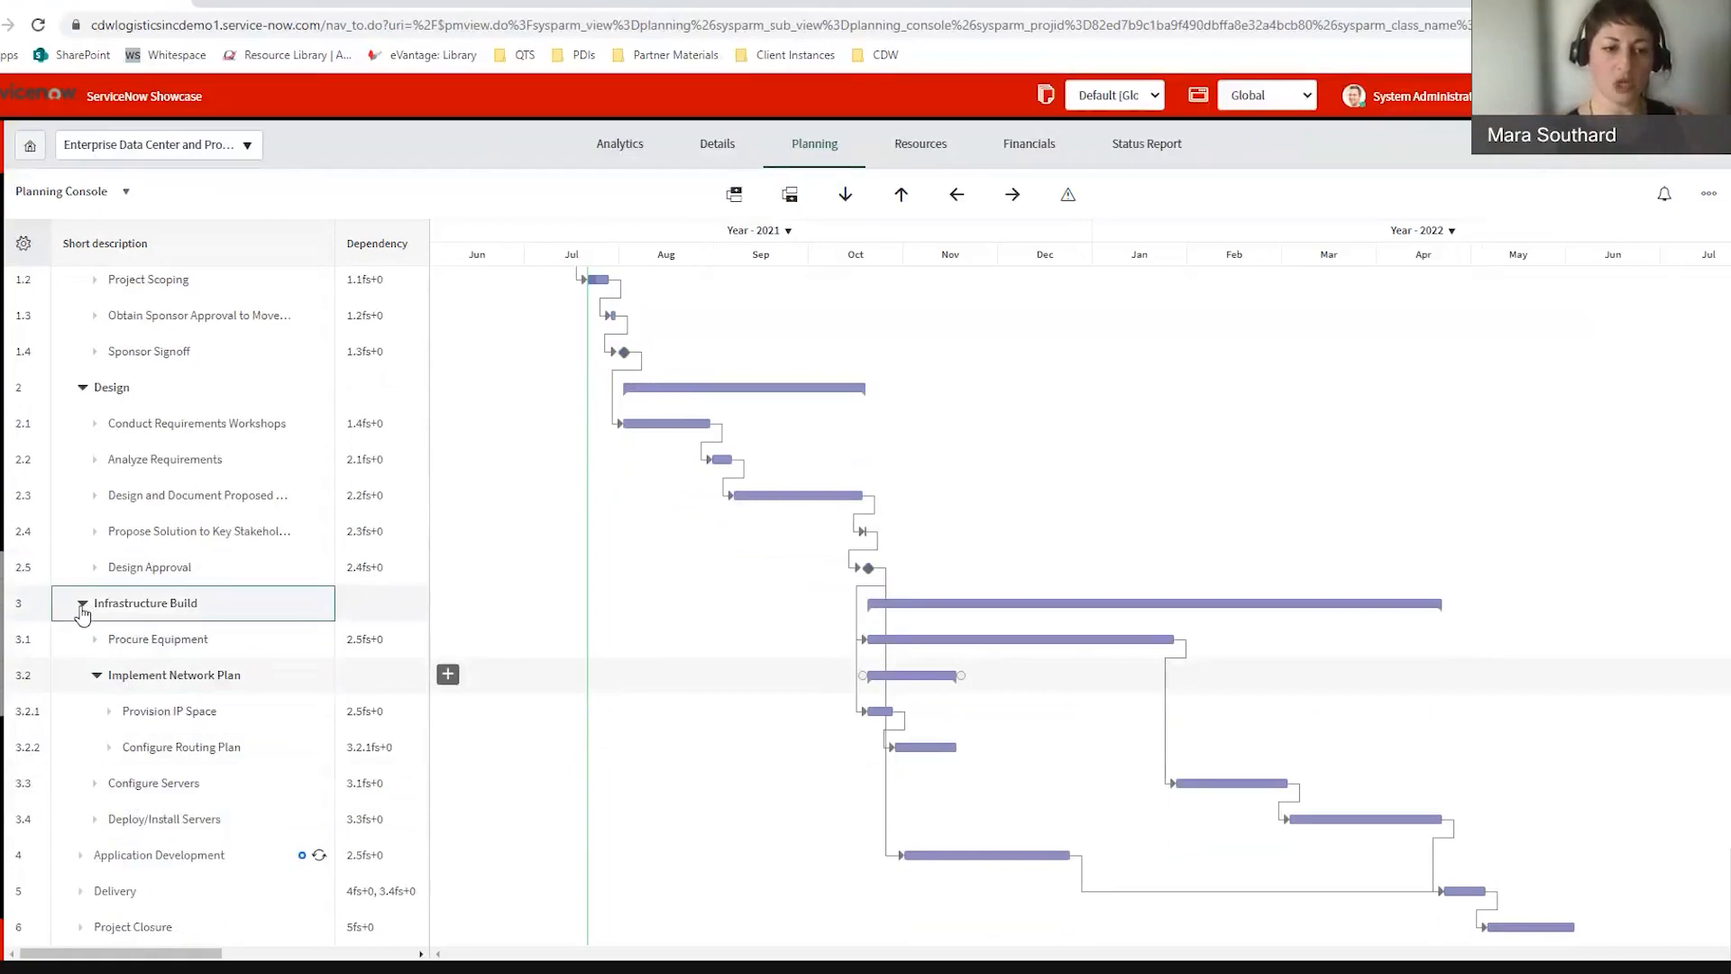
pyautogui.click(82, 606)
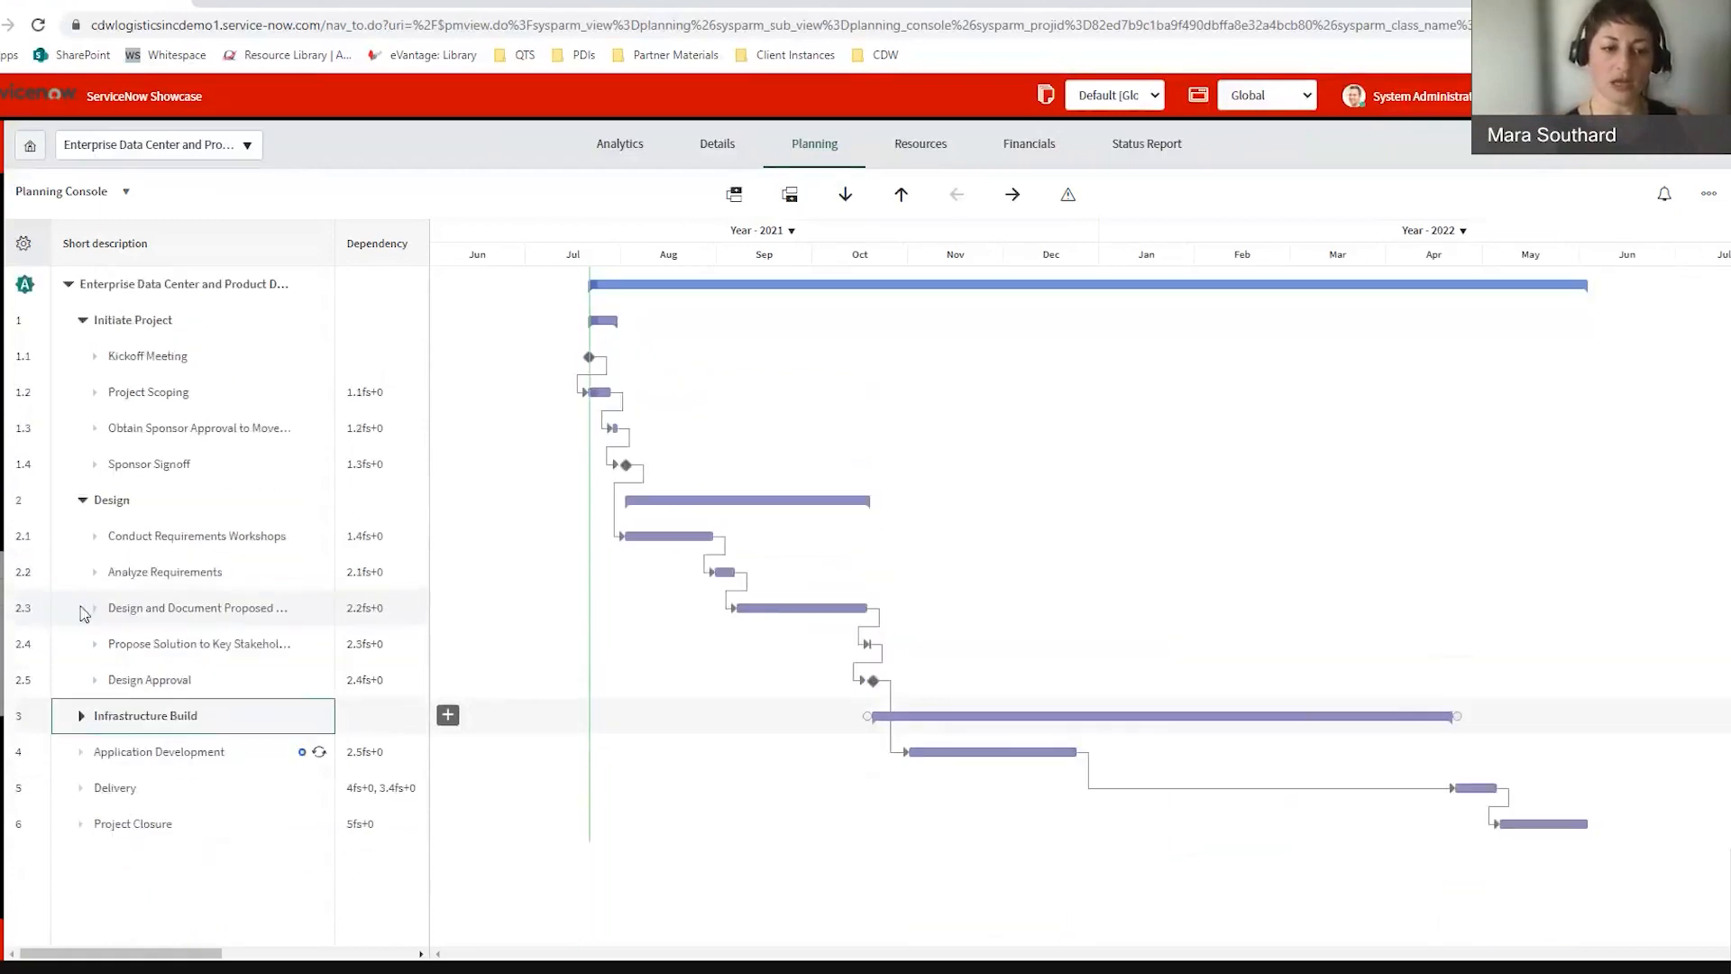
pyautogui.click(158, 762)
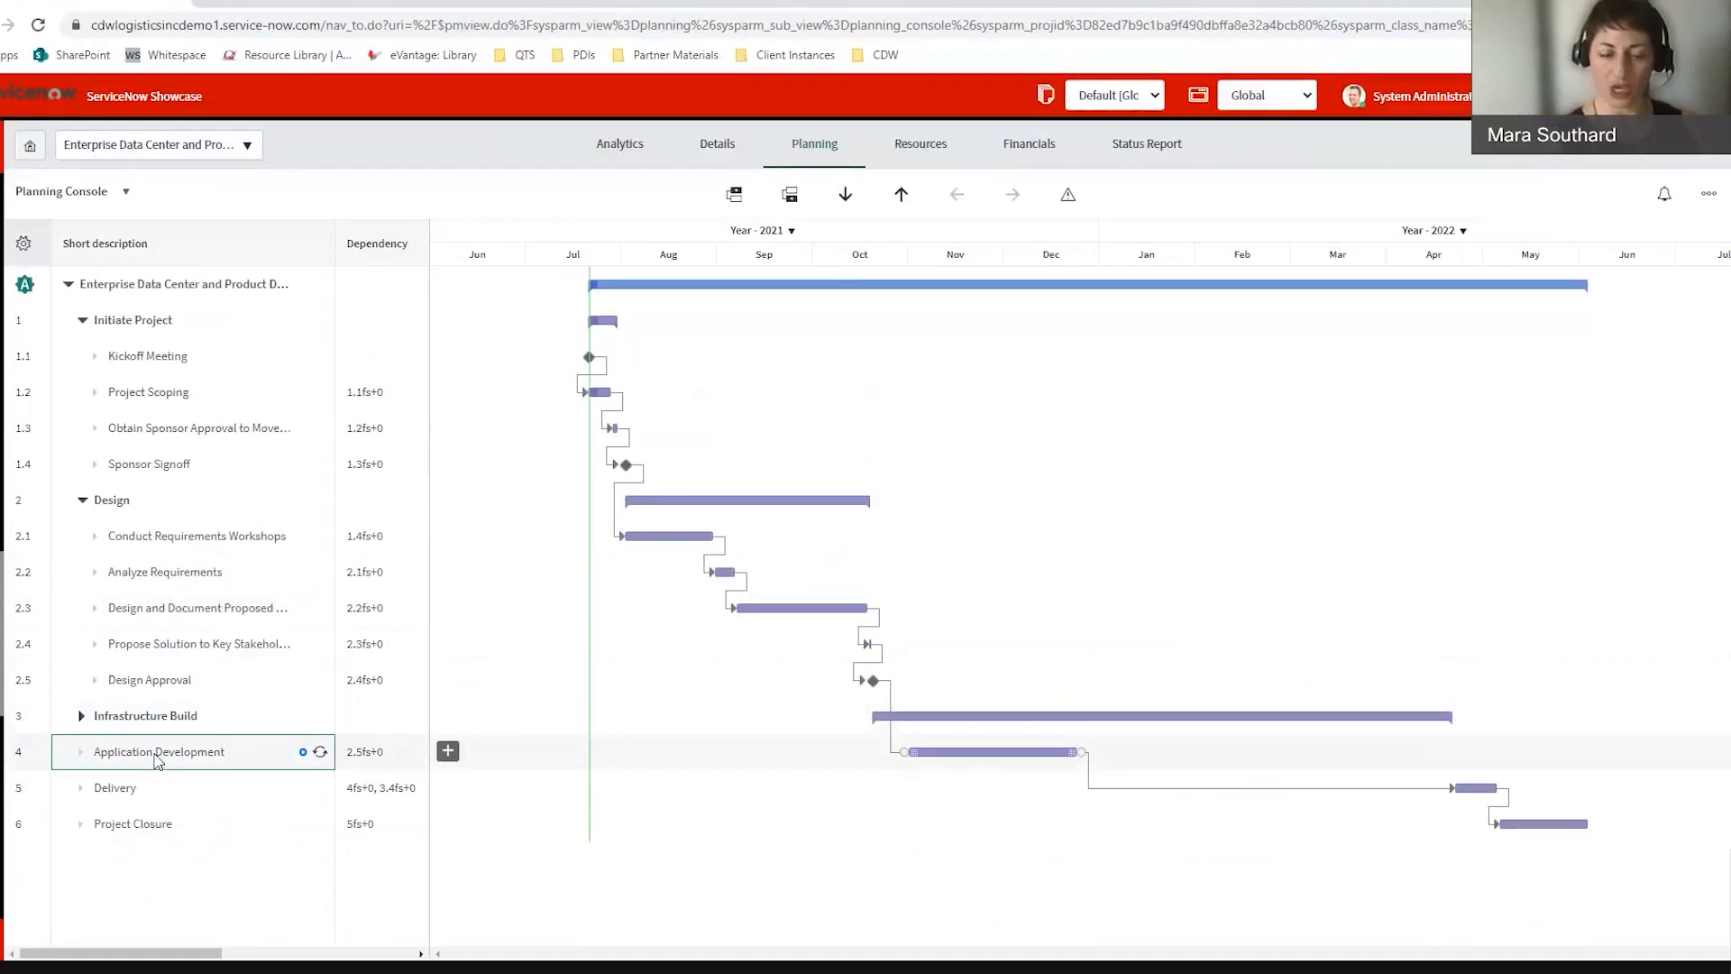
pyautogui.rightClick(158, 762)
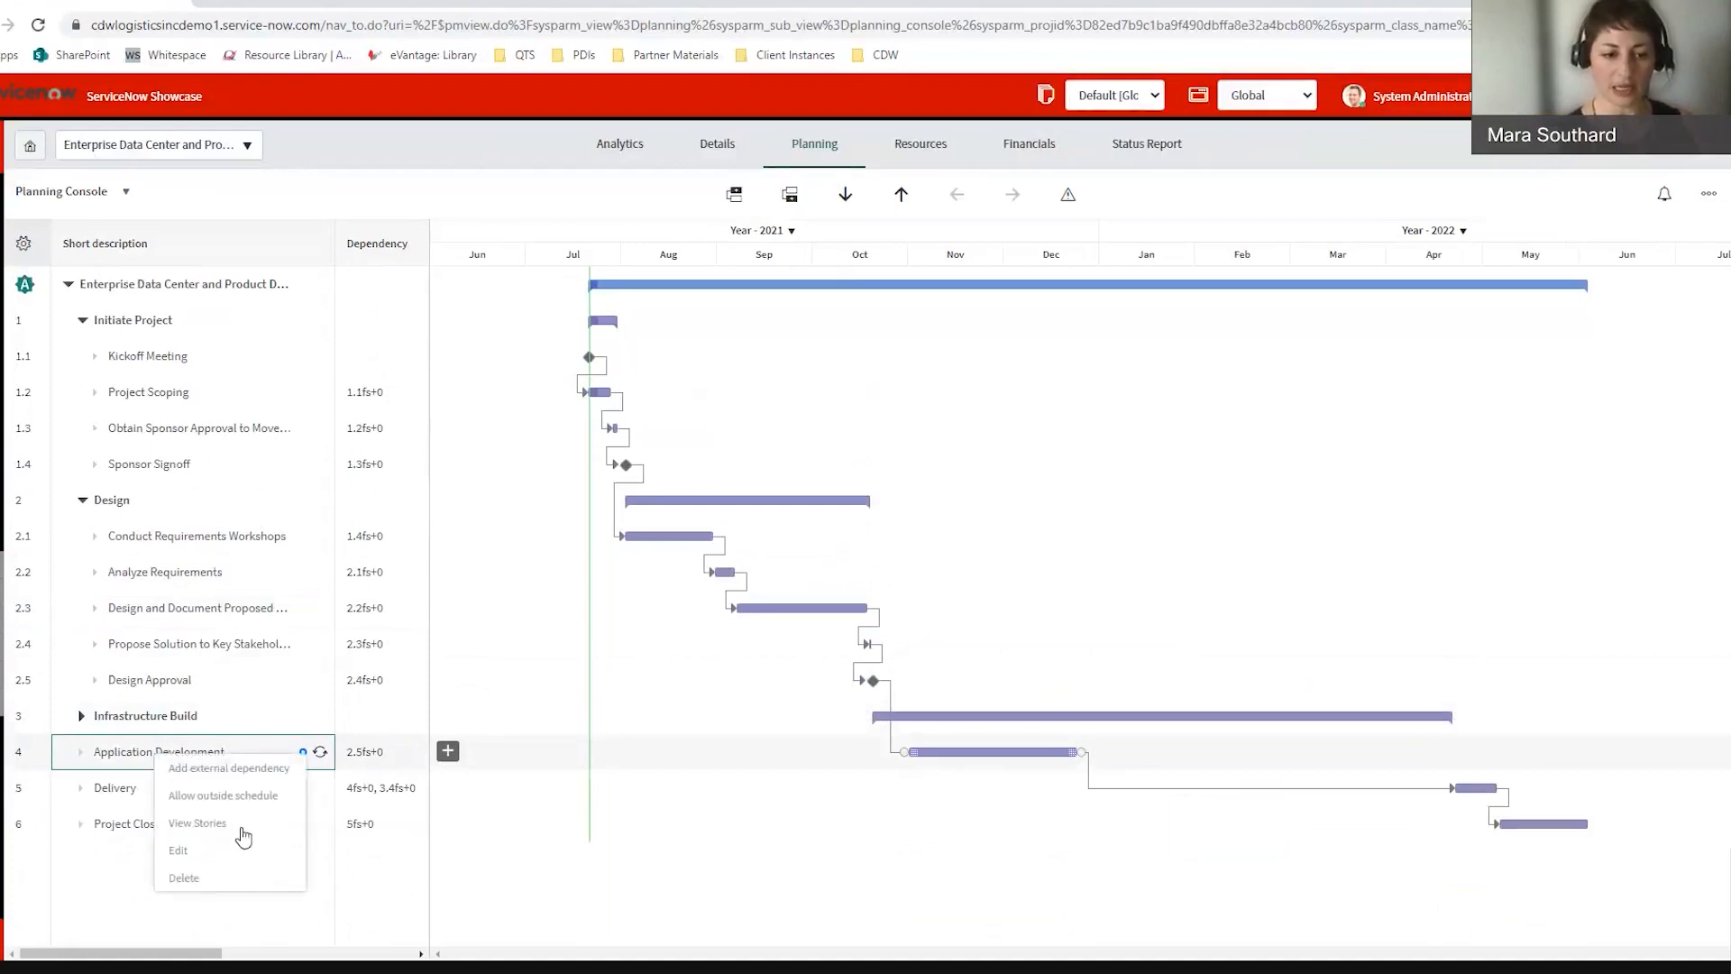
pyautogui.click(122, 776)
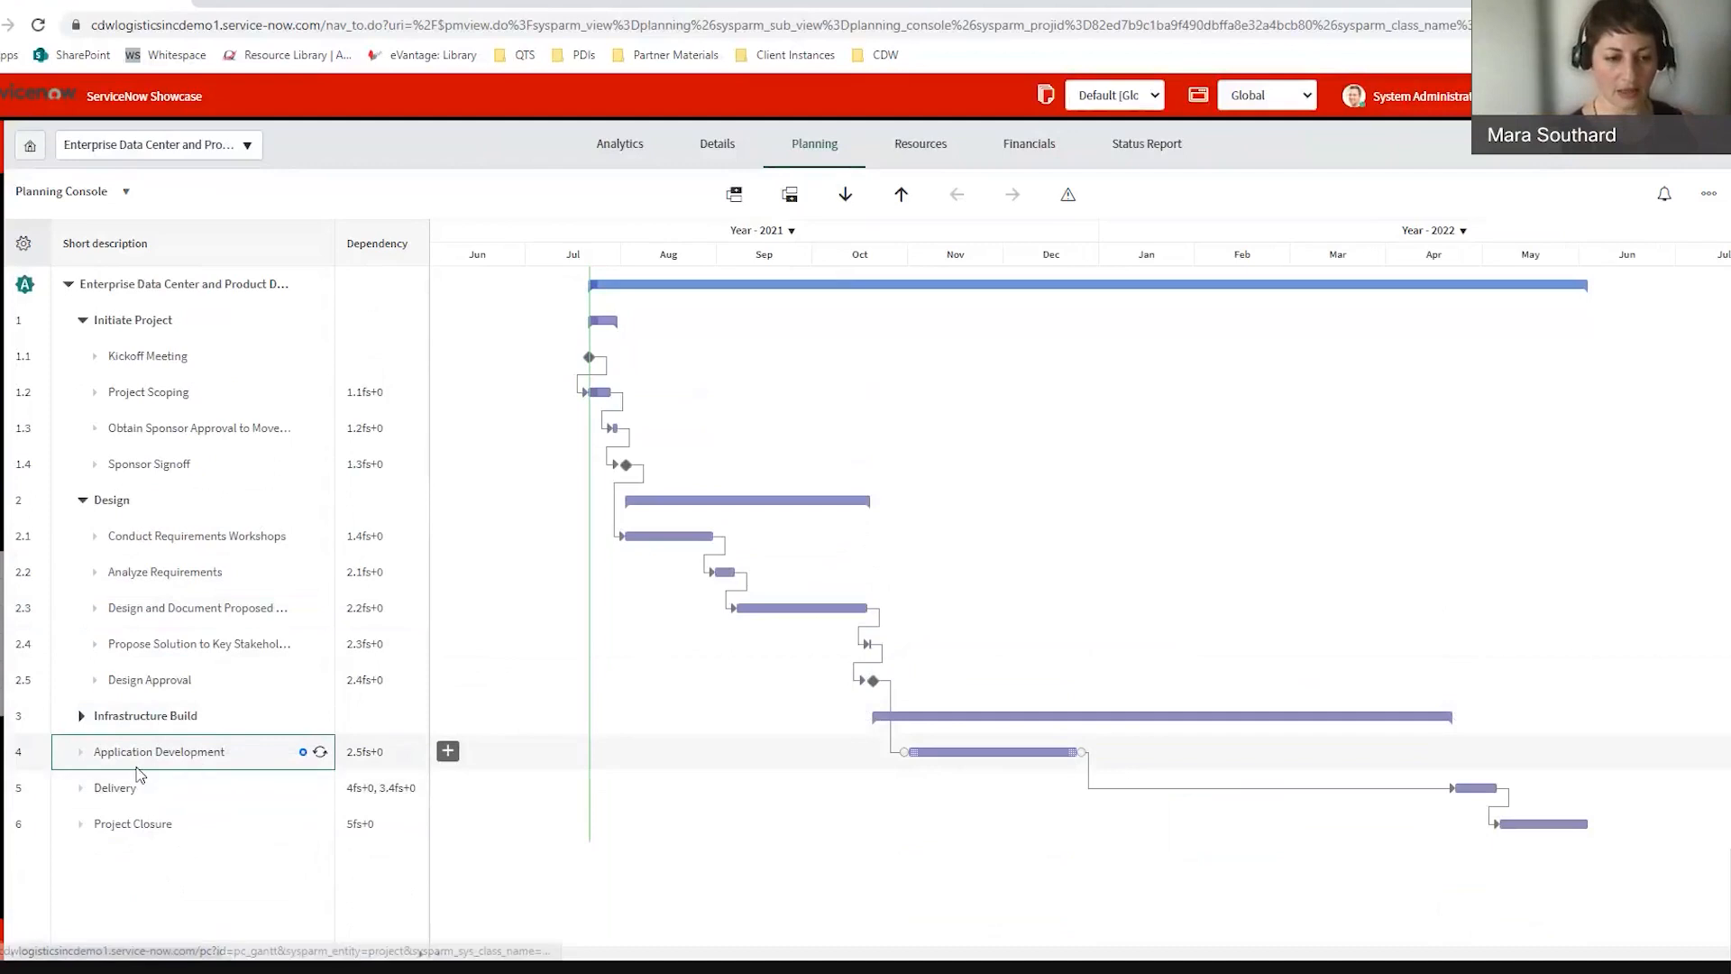
# Step: Return to the project's details and open the Application Development task from its agile phases
pyautogui.click(714, 147)
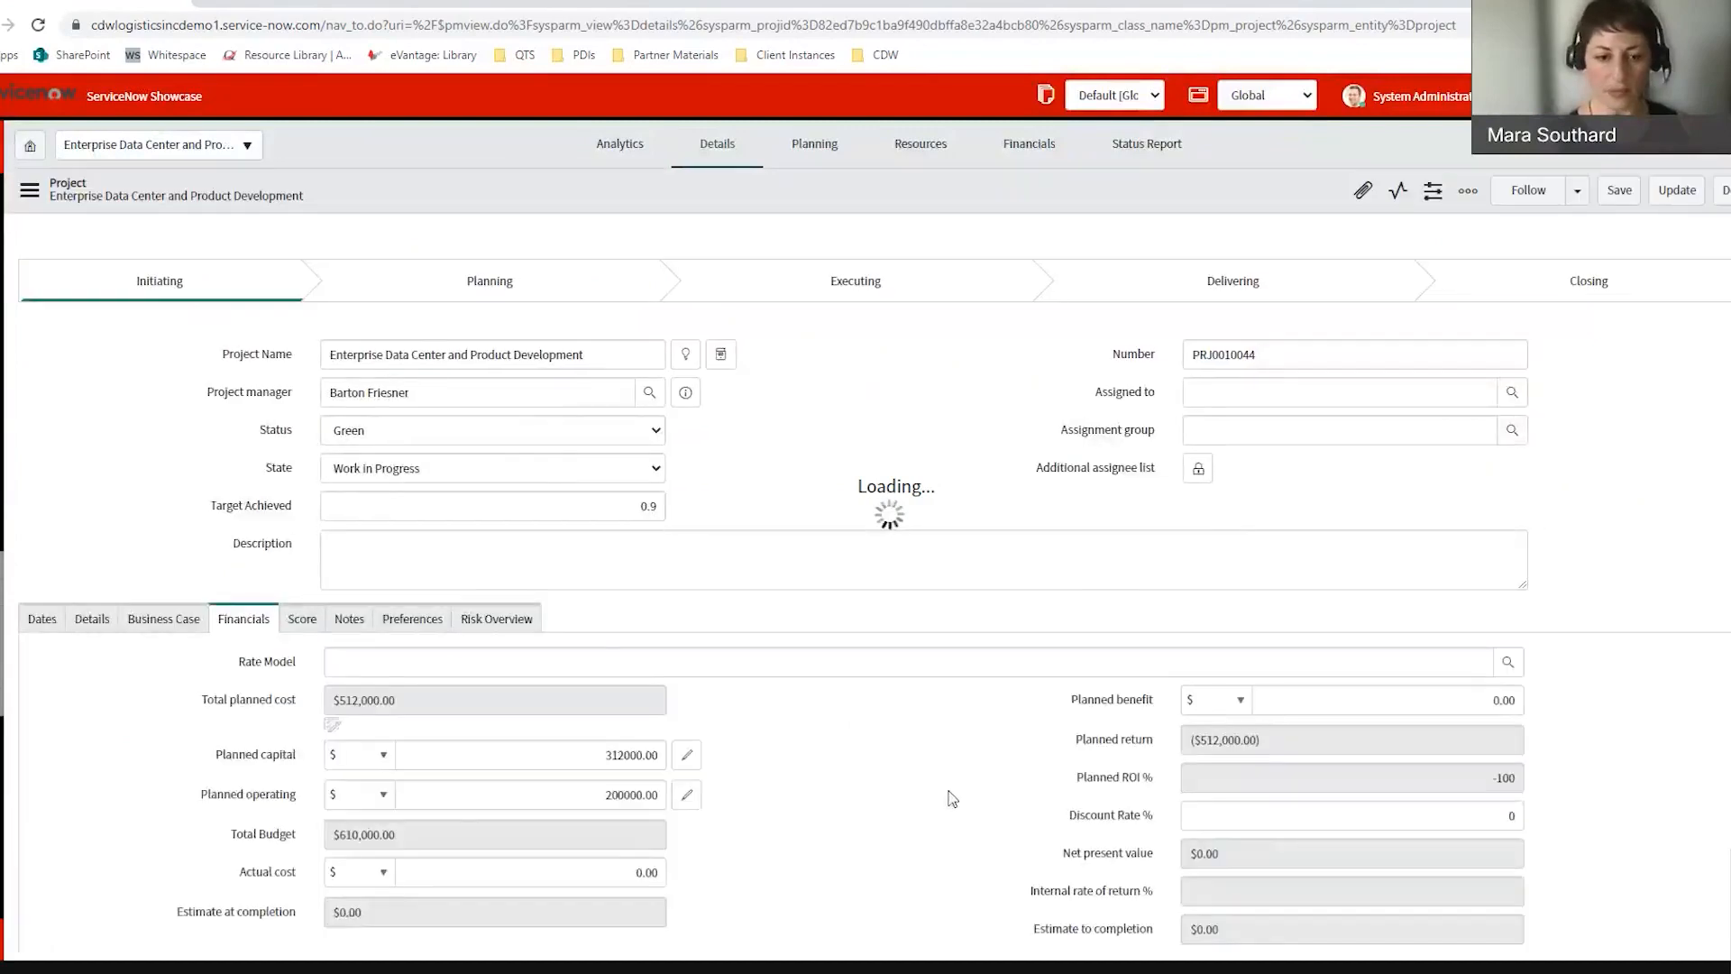
pyautogui.scroll(-4, 946, 792)
pyautogui.scroll(-3, 822, 740)
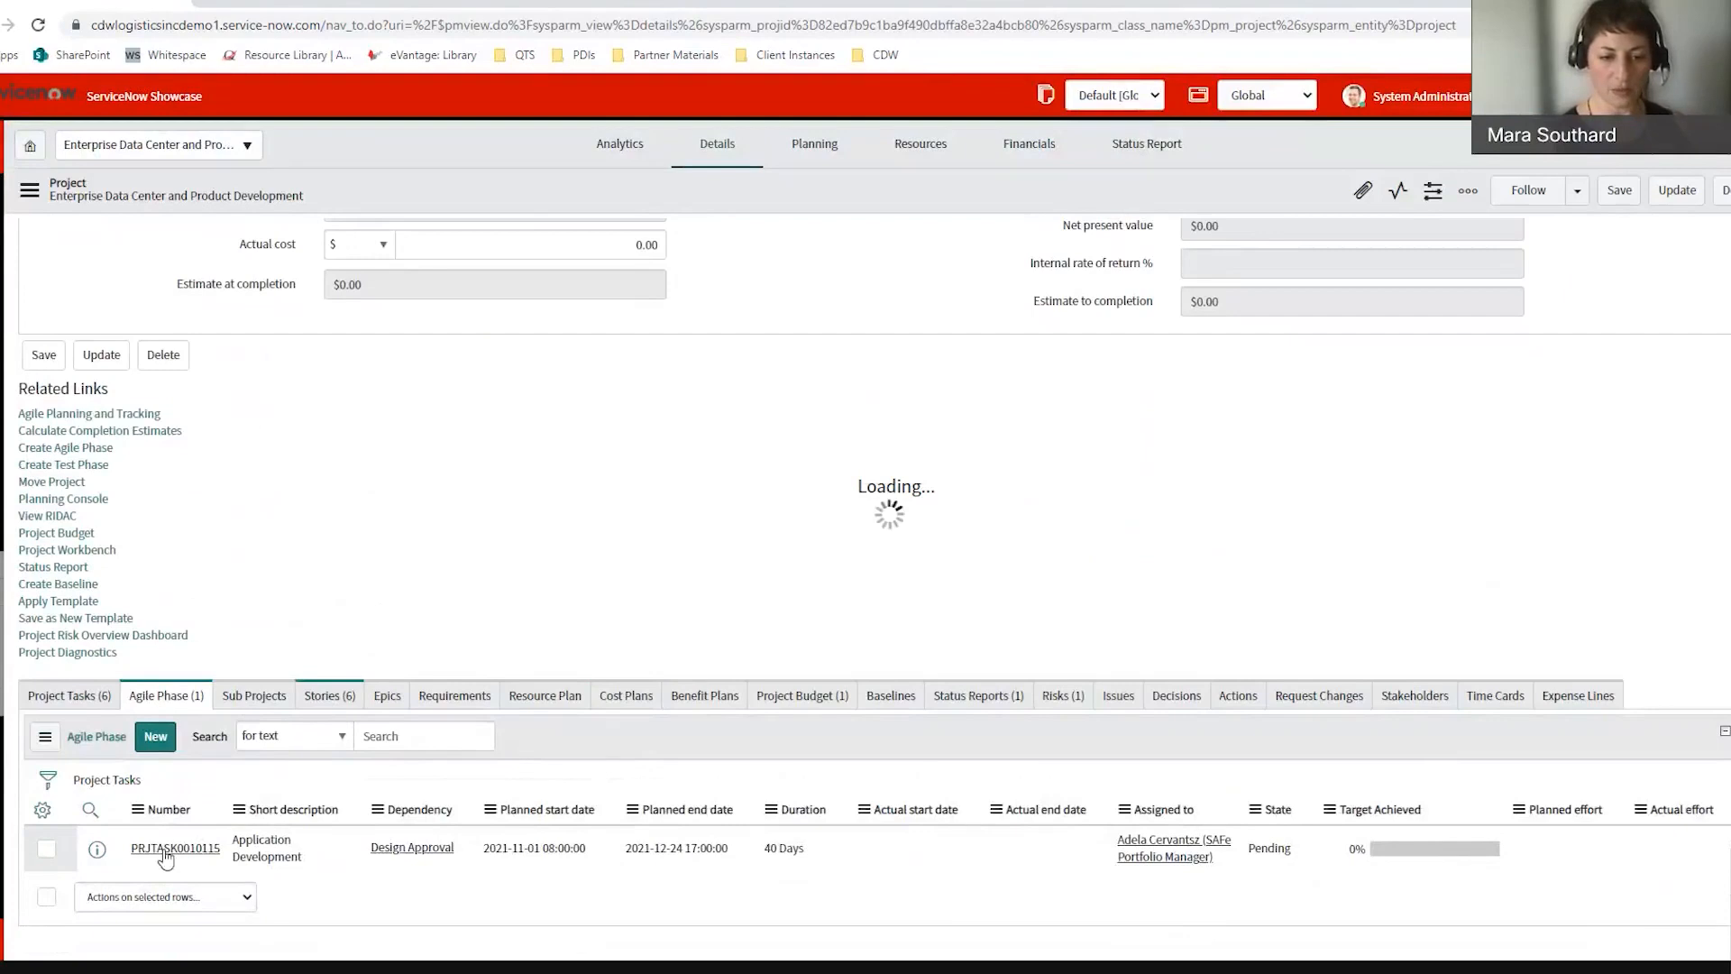
pyautogui.scroll(7, 180, 843)
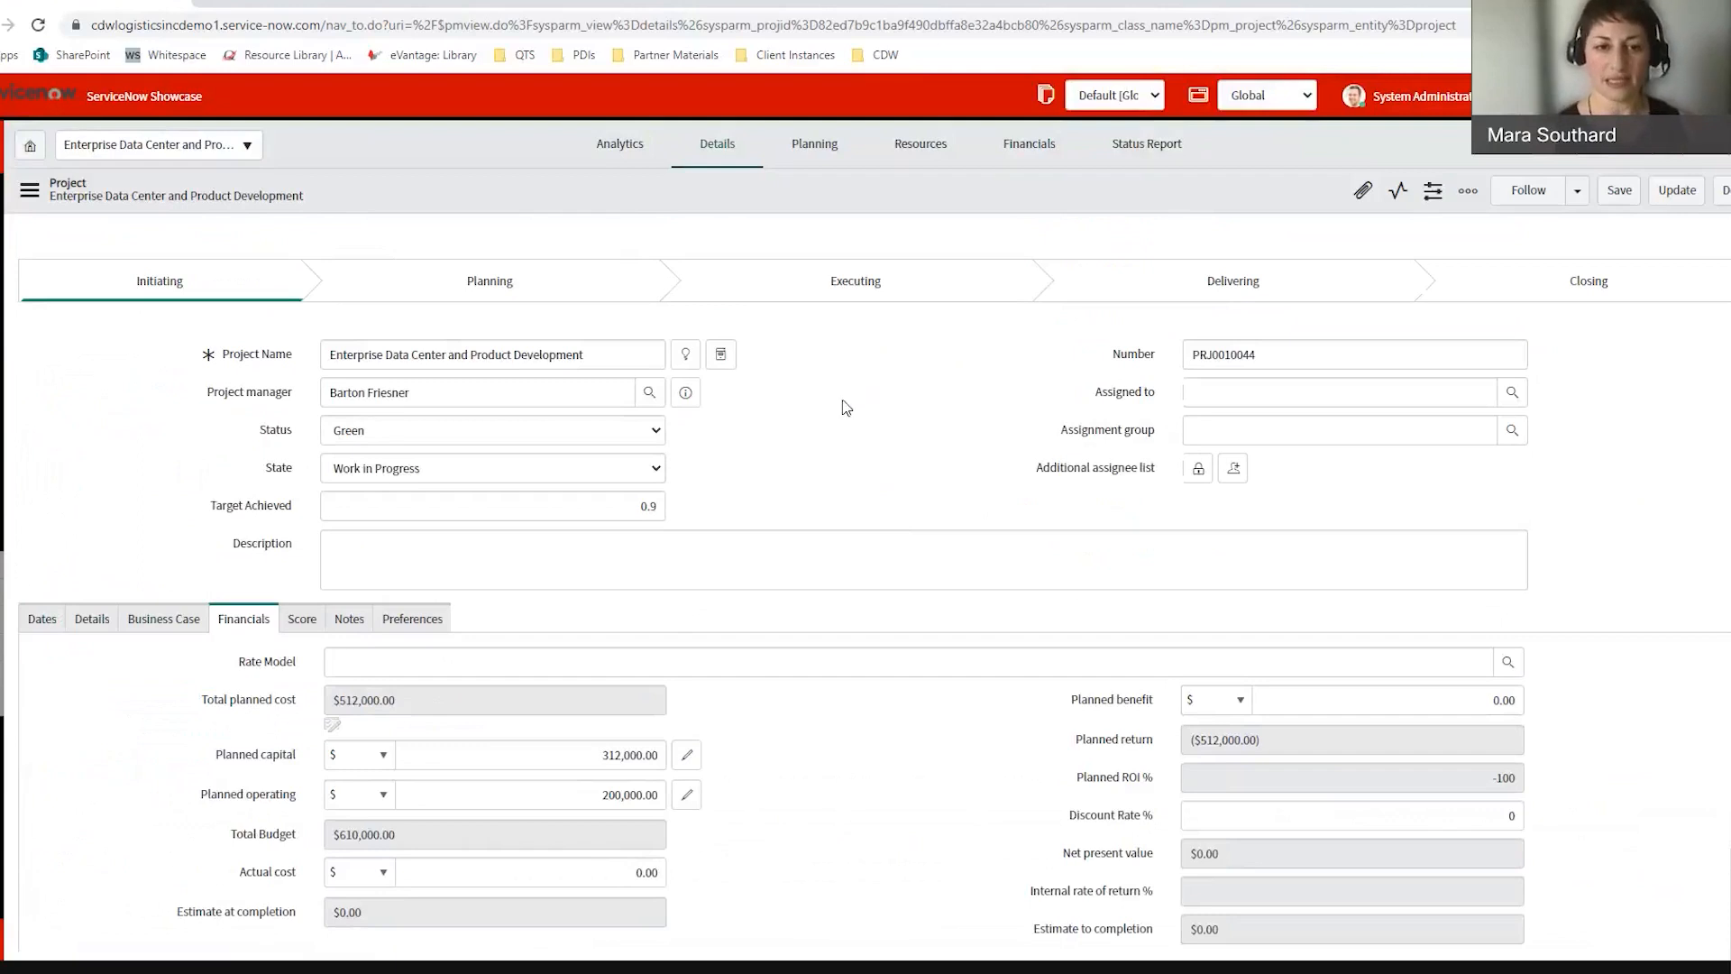
pyautogui.scroll(-7, 902, 473)
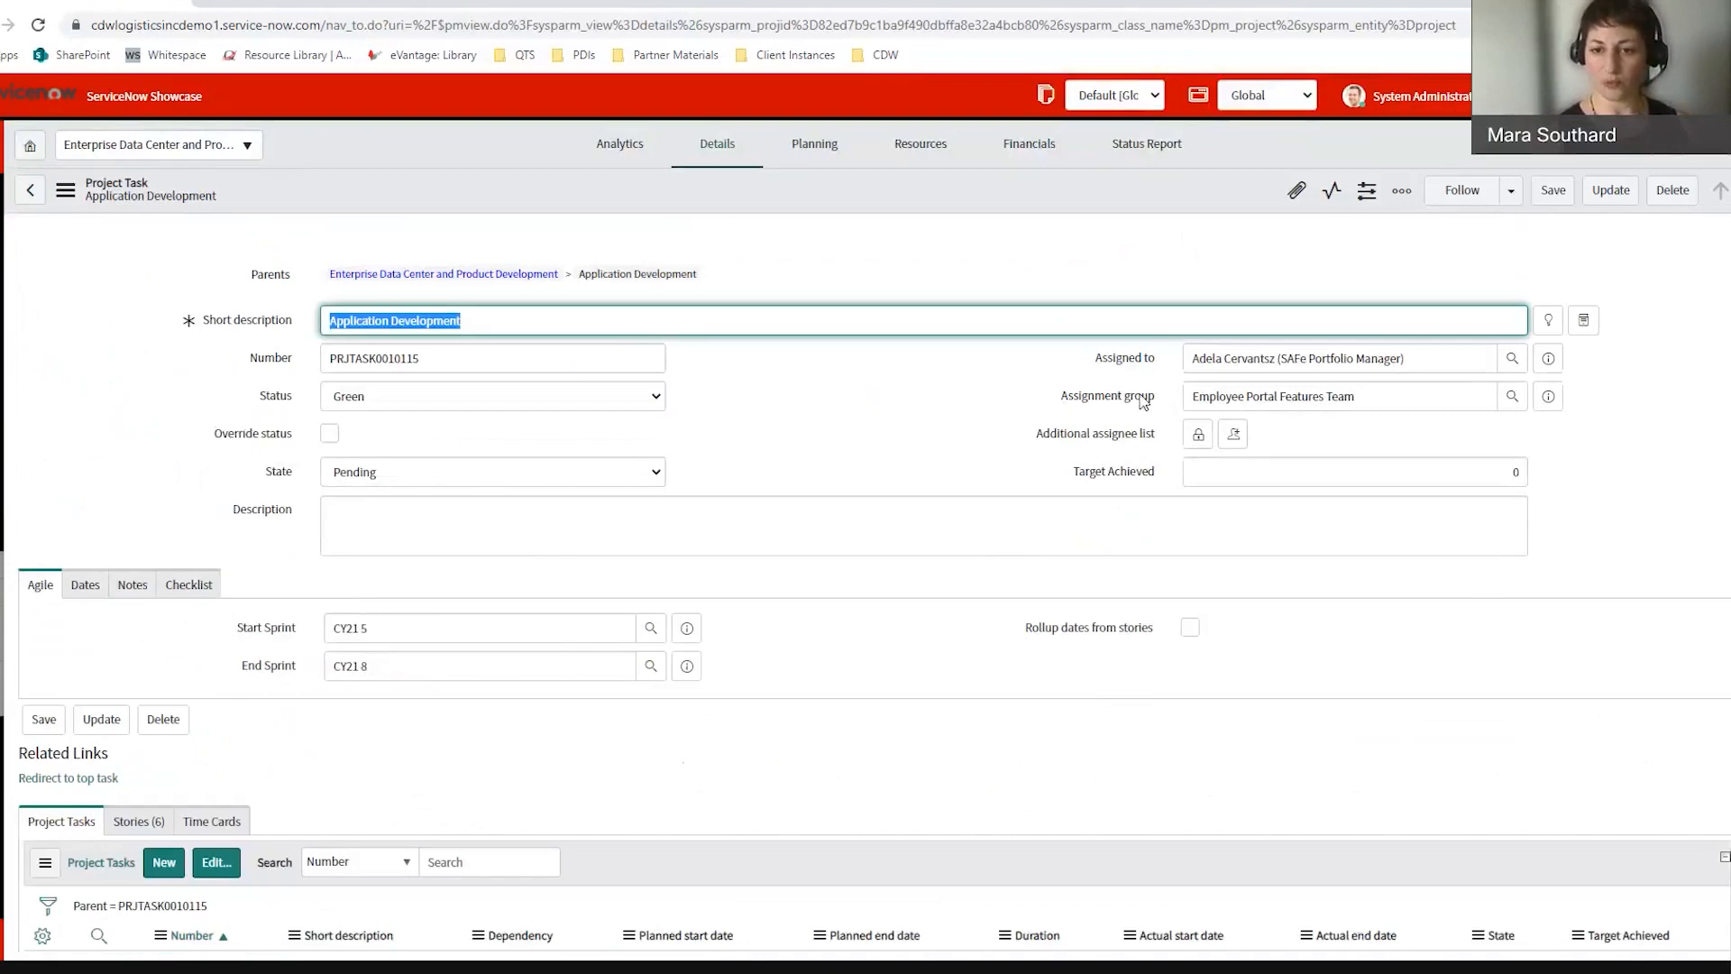
# Step: Review the Application Development task's assignment group, start and end sprints, and related project tasks
pyautogui.click(1168, 397)
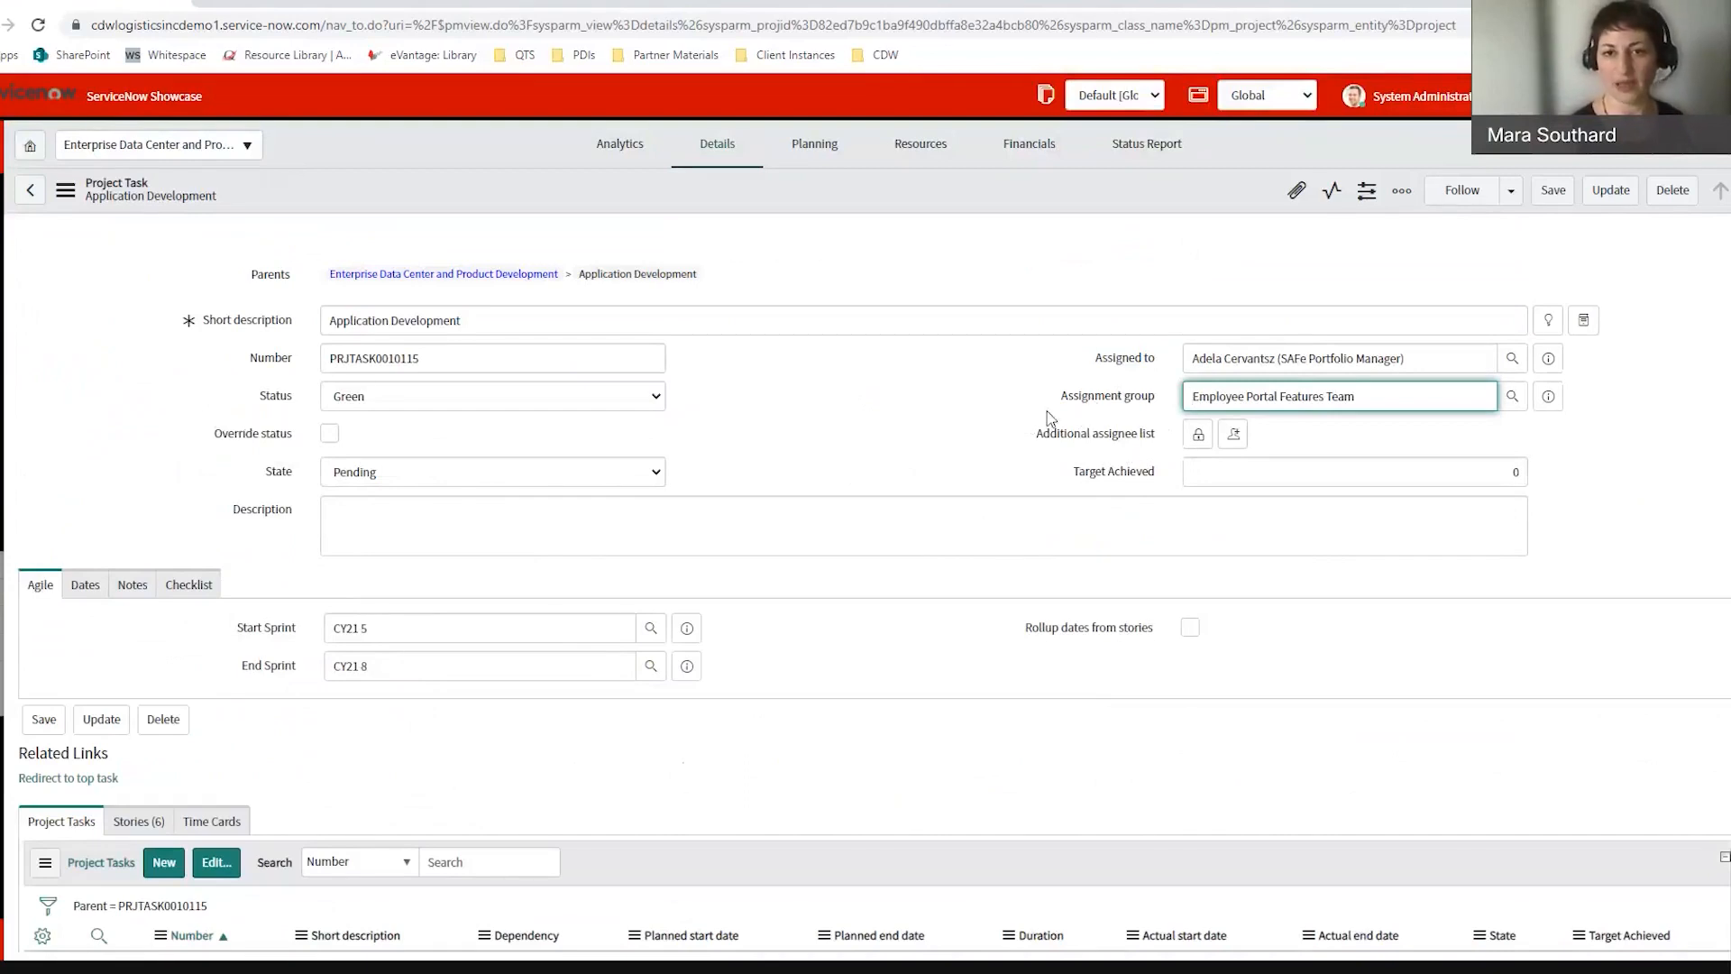
pyautogui.click(845, 408)
pyautogui.scroll(-1, 846, 404)
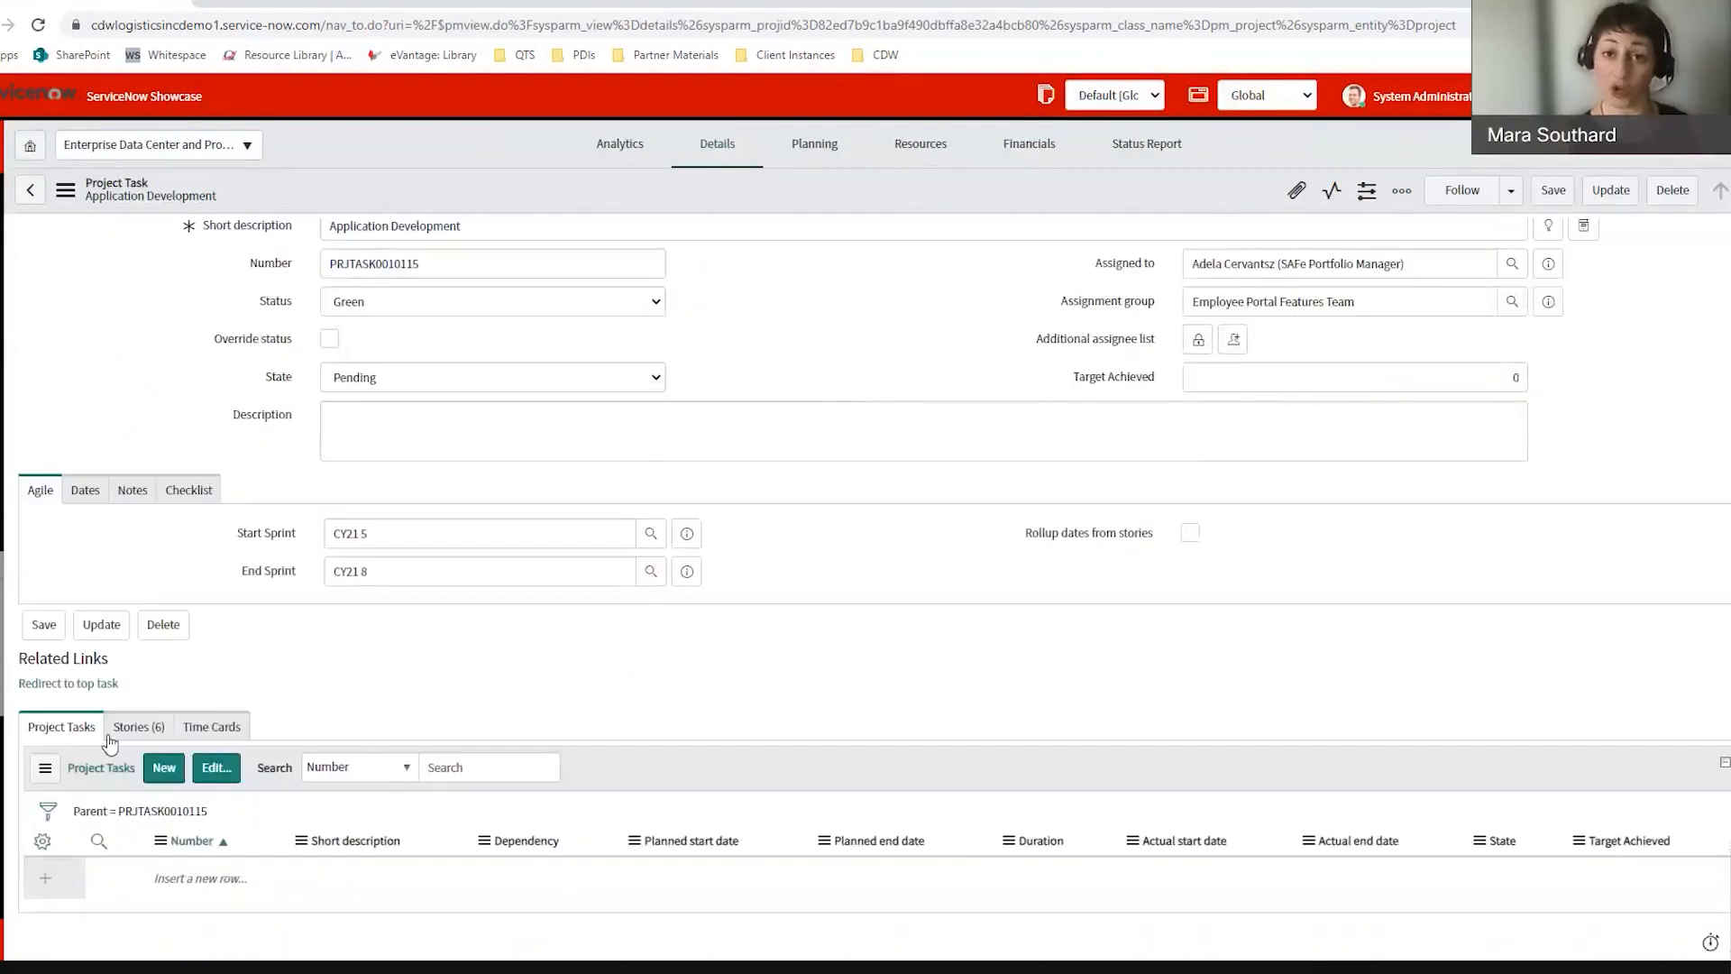
pyautogui.scroll(-1, 254, 790)
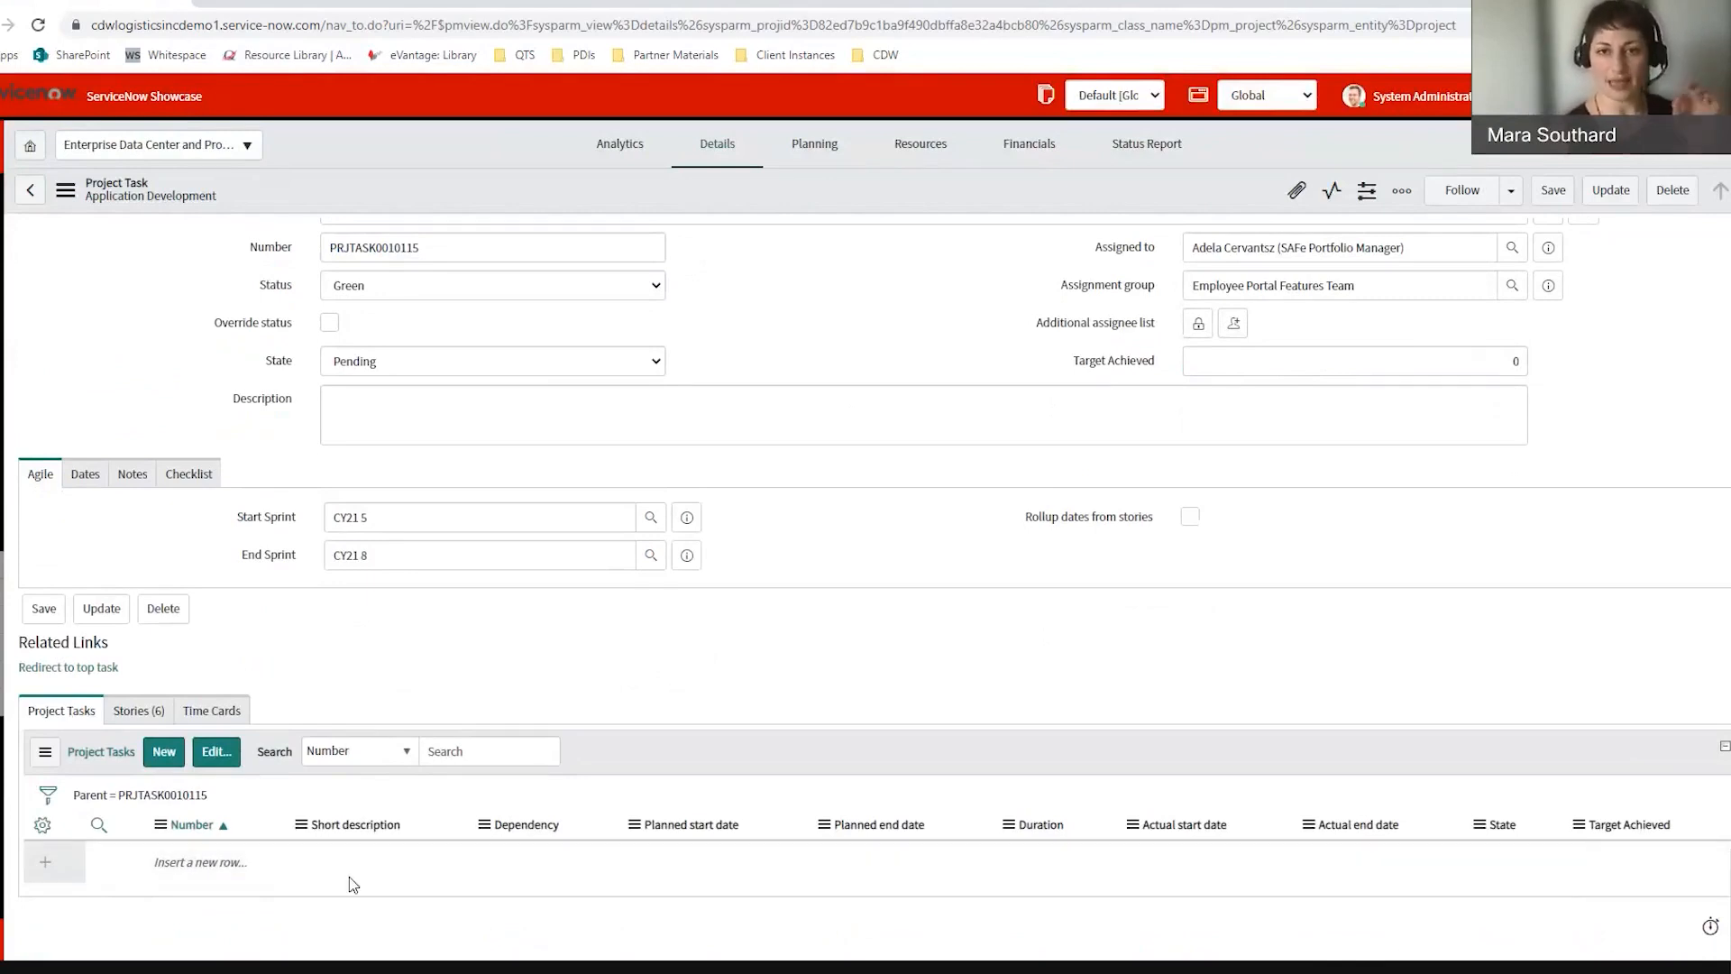
# Step: Display the stories related to the Application Development task and look through them
pyautogui.click(138, 713)
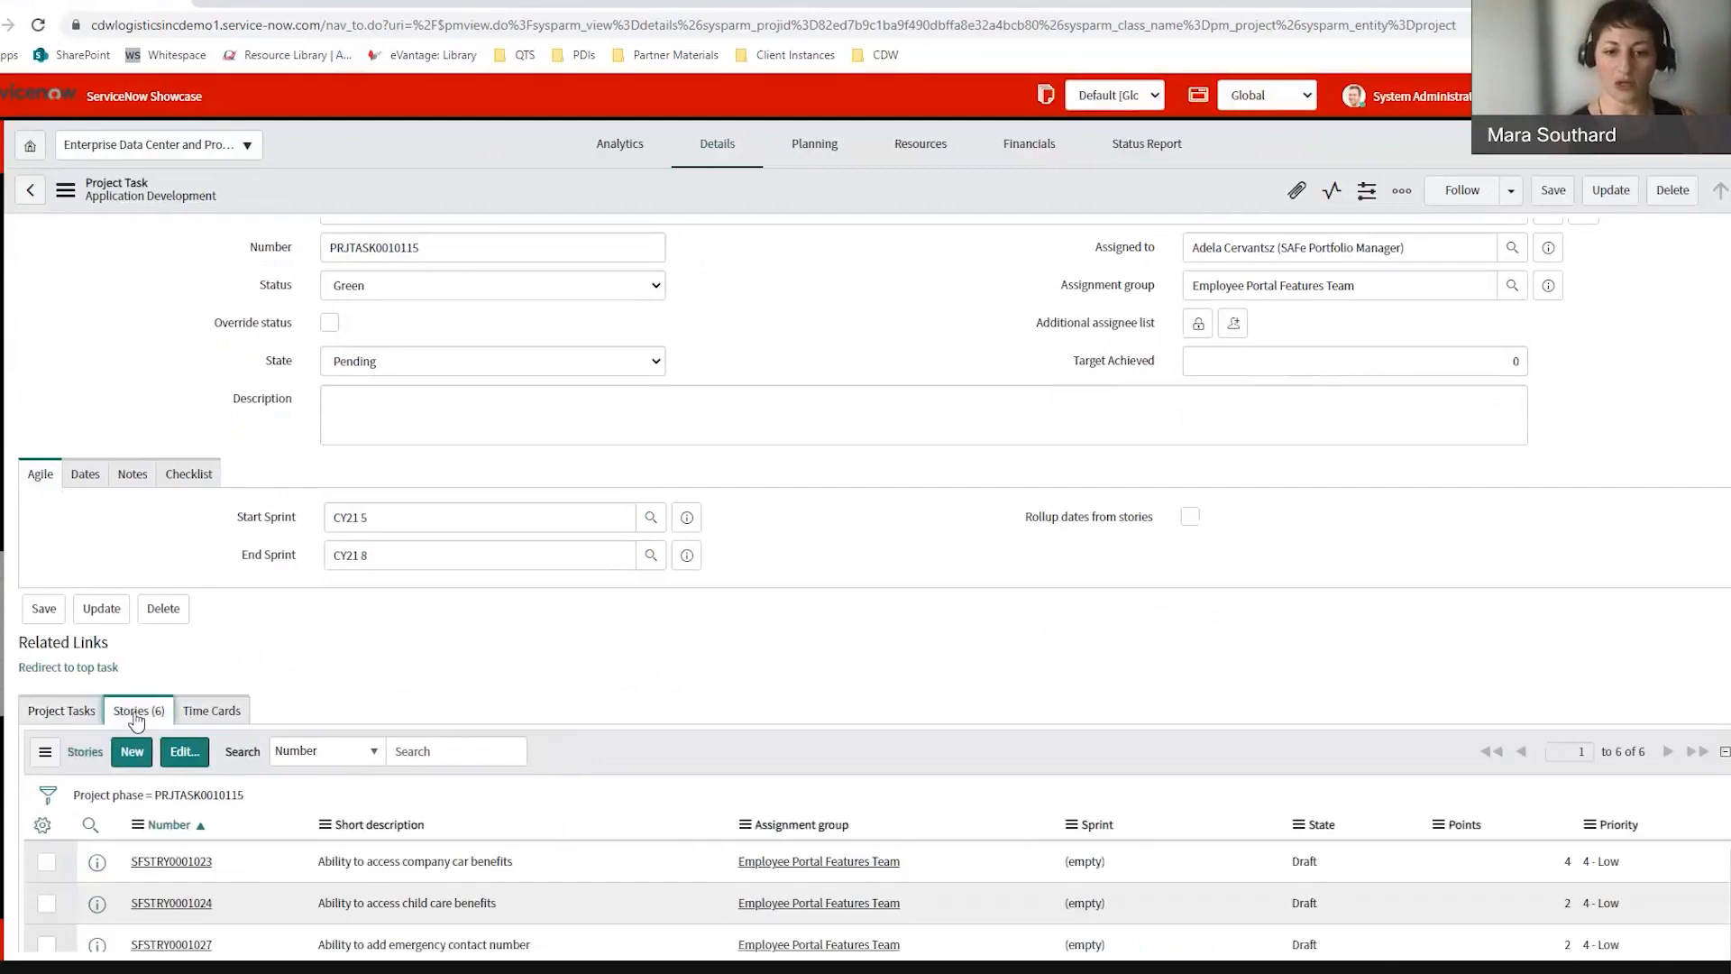
pyautogui.scroll(-2, 611, 799)
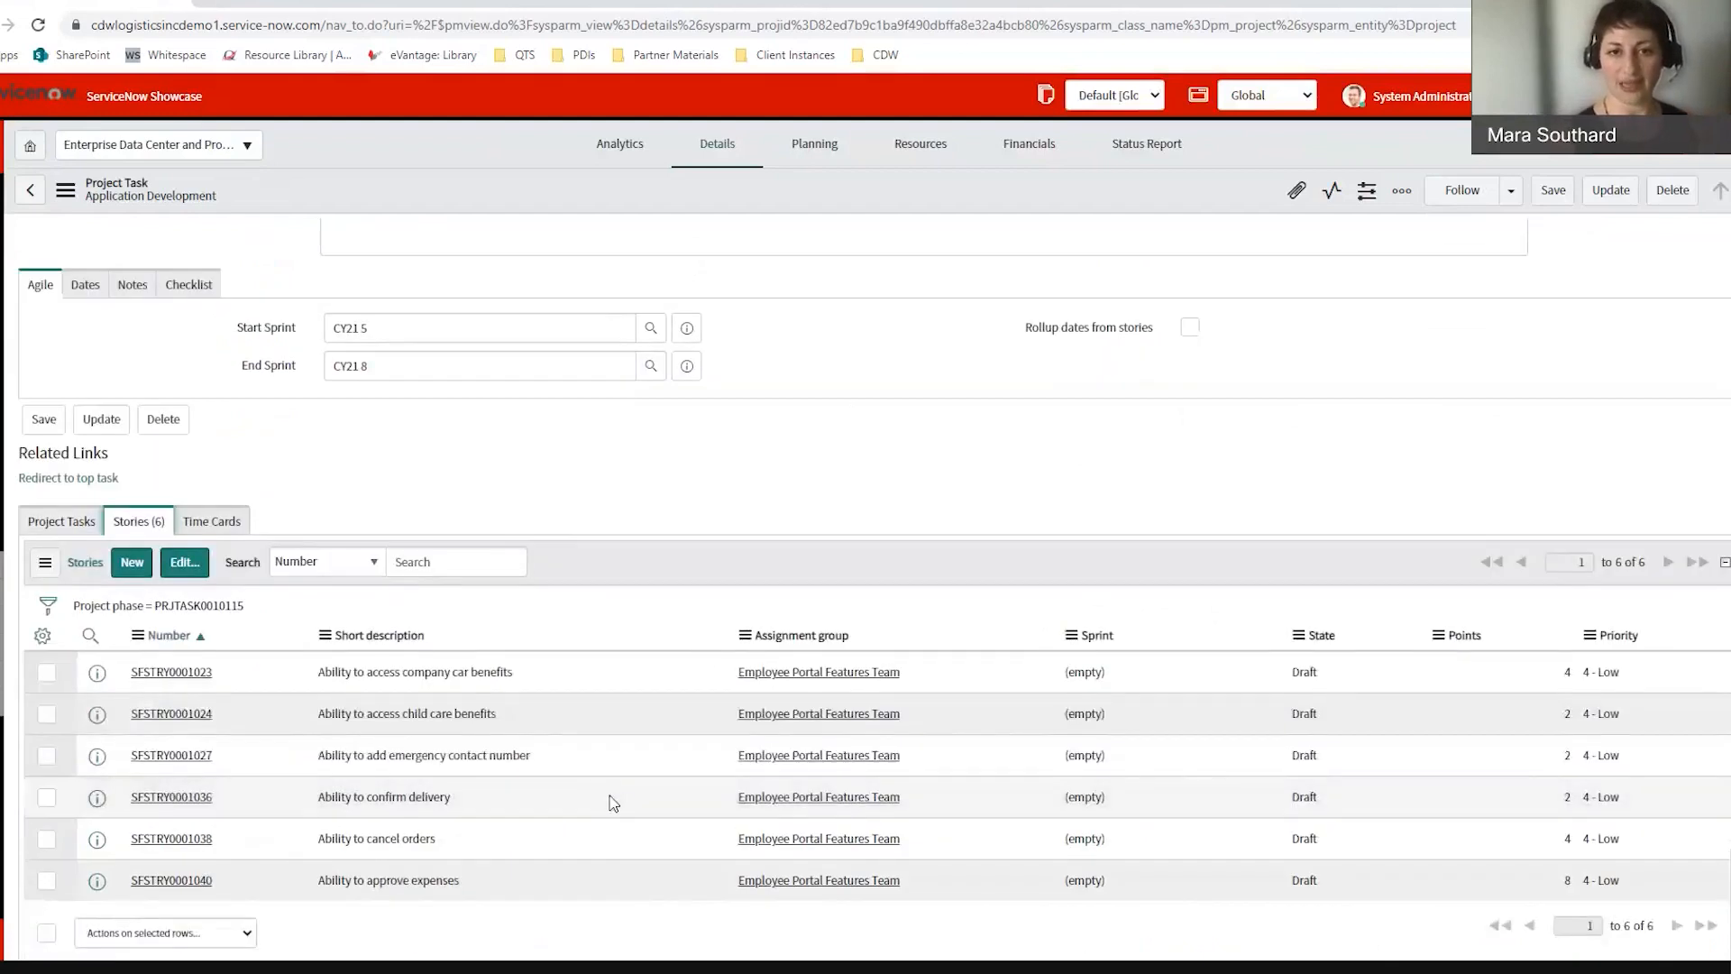
pyautogui.scroll(3, 611, 800)
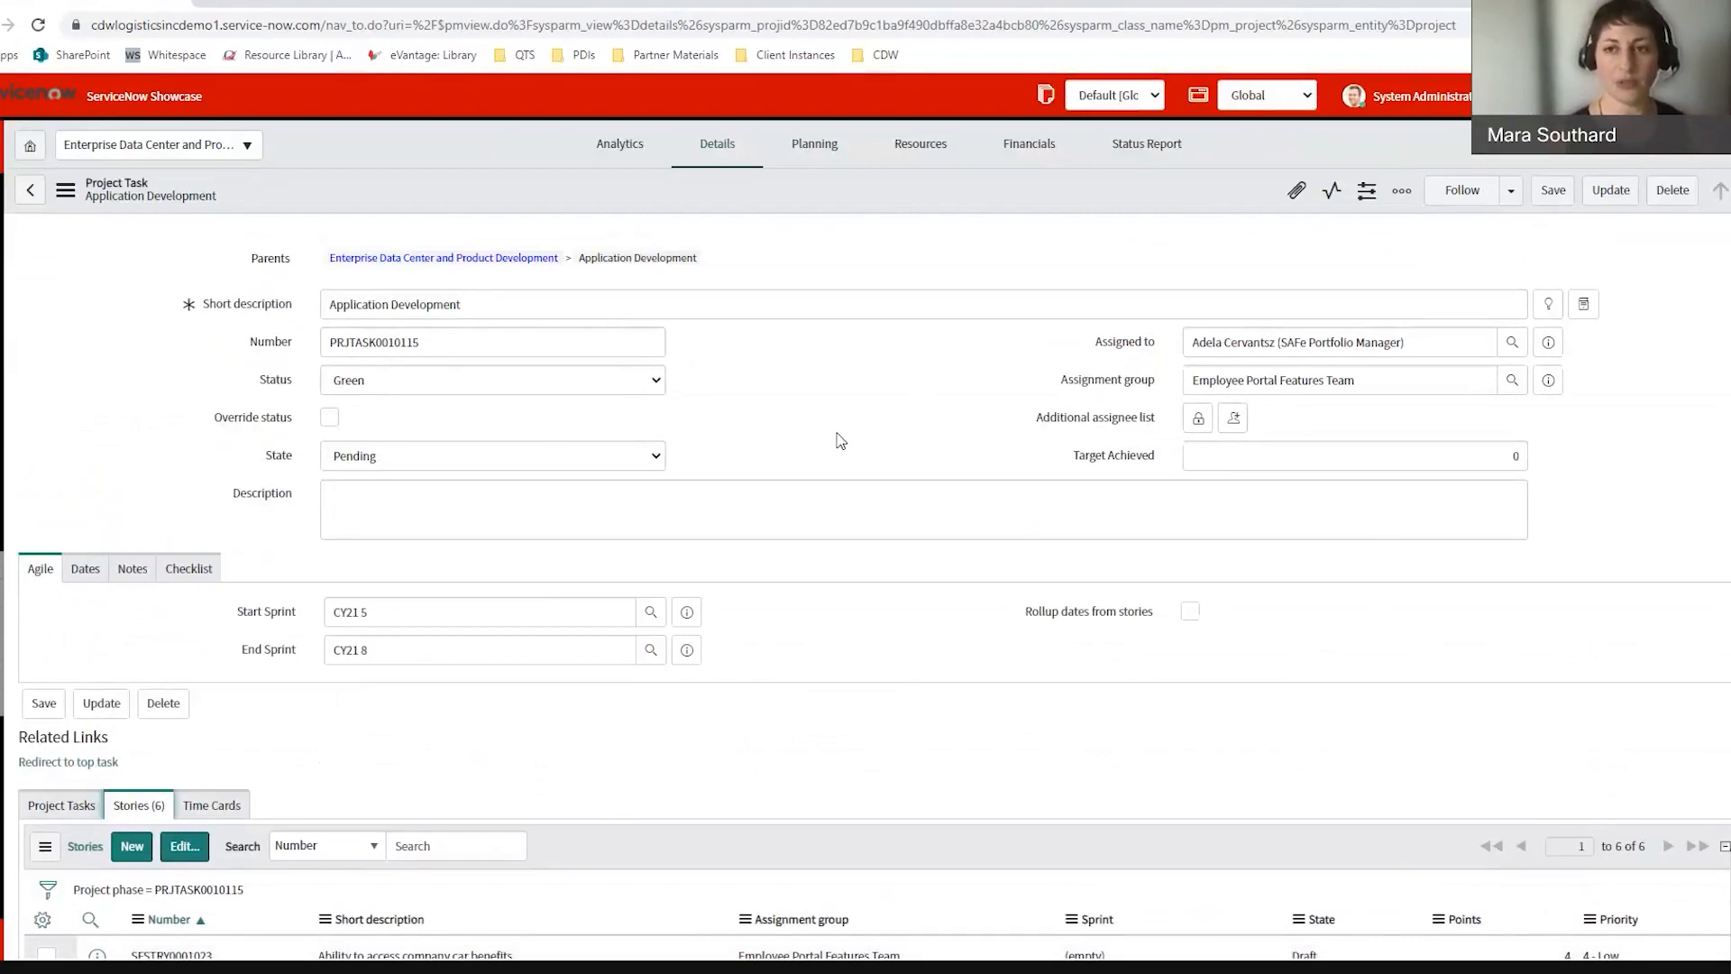
# Step: Go back to the parent Enterprise Data Center and Product Development project and check its Target Achieved value
pyautogui.click(502, 268)
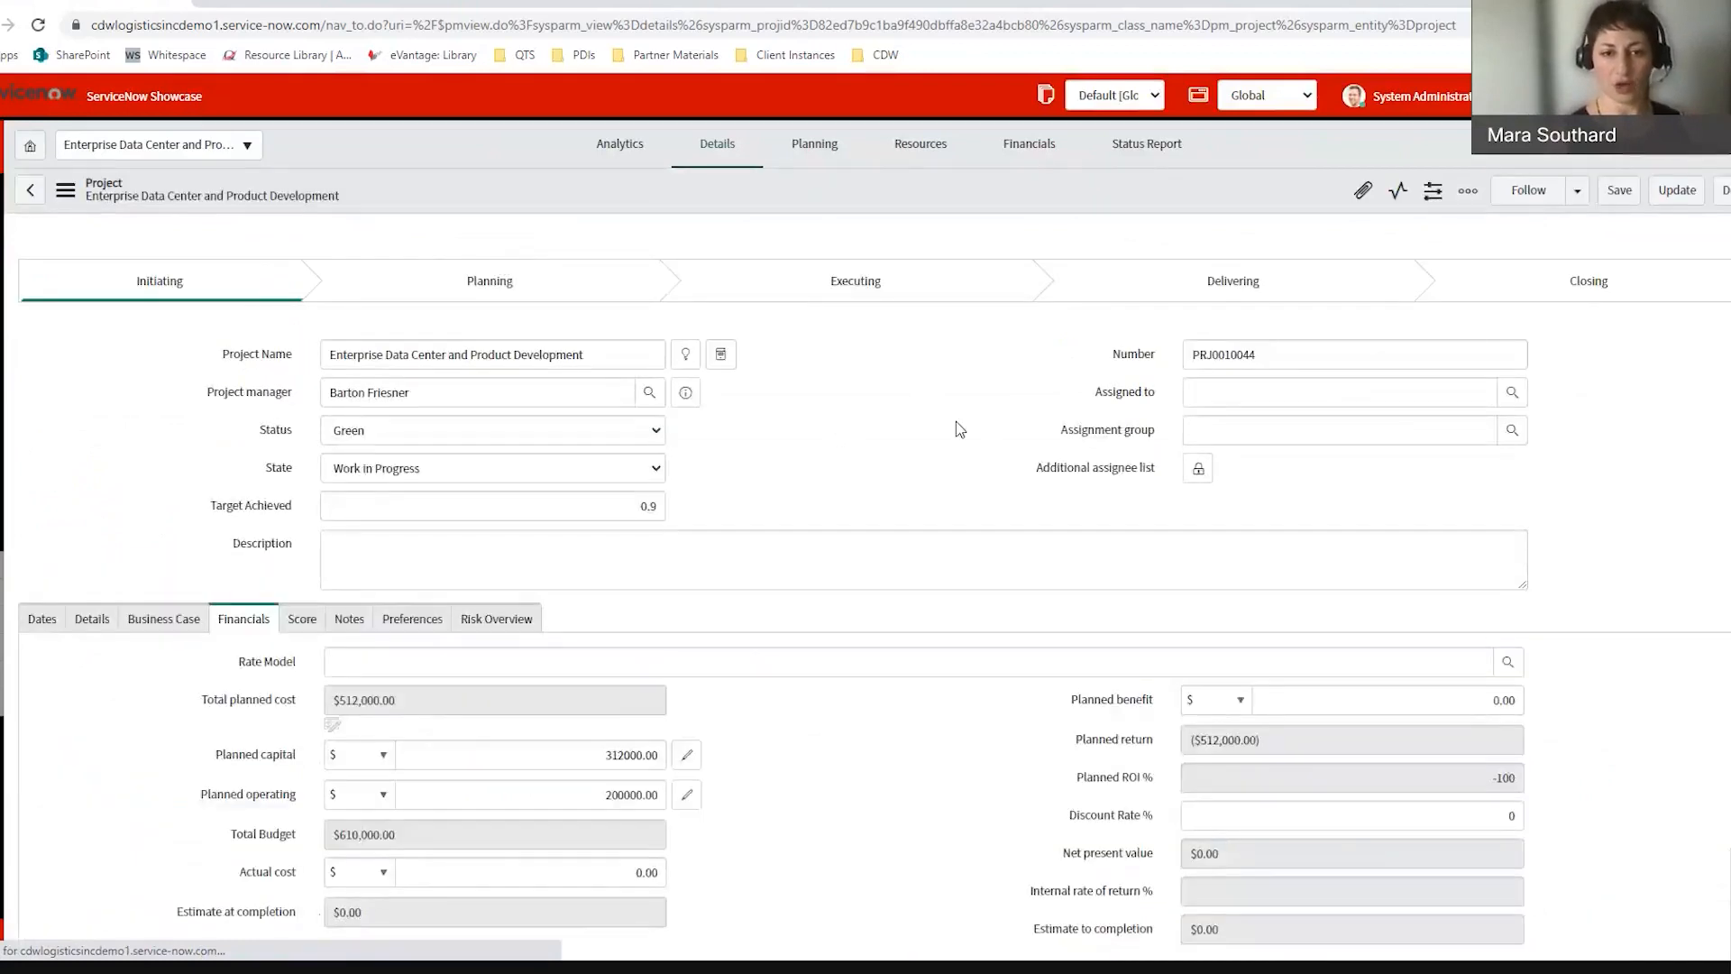
pyautogui.click(657, 508)
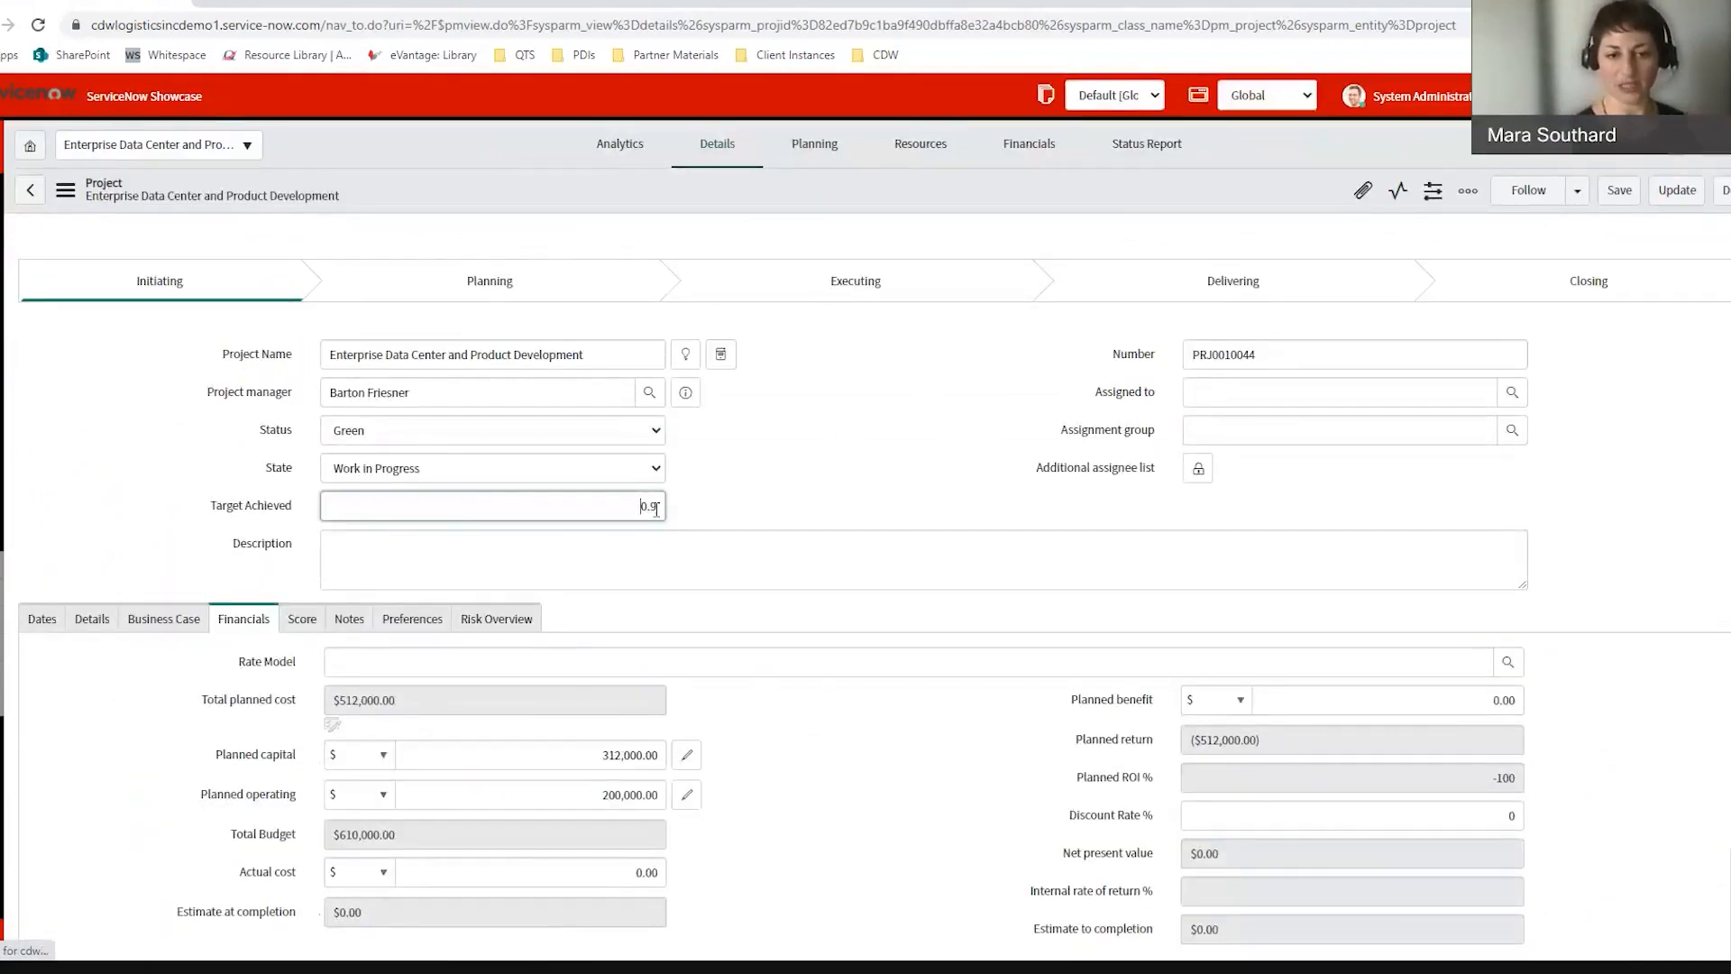
pyautogui.click(722, 509)
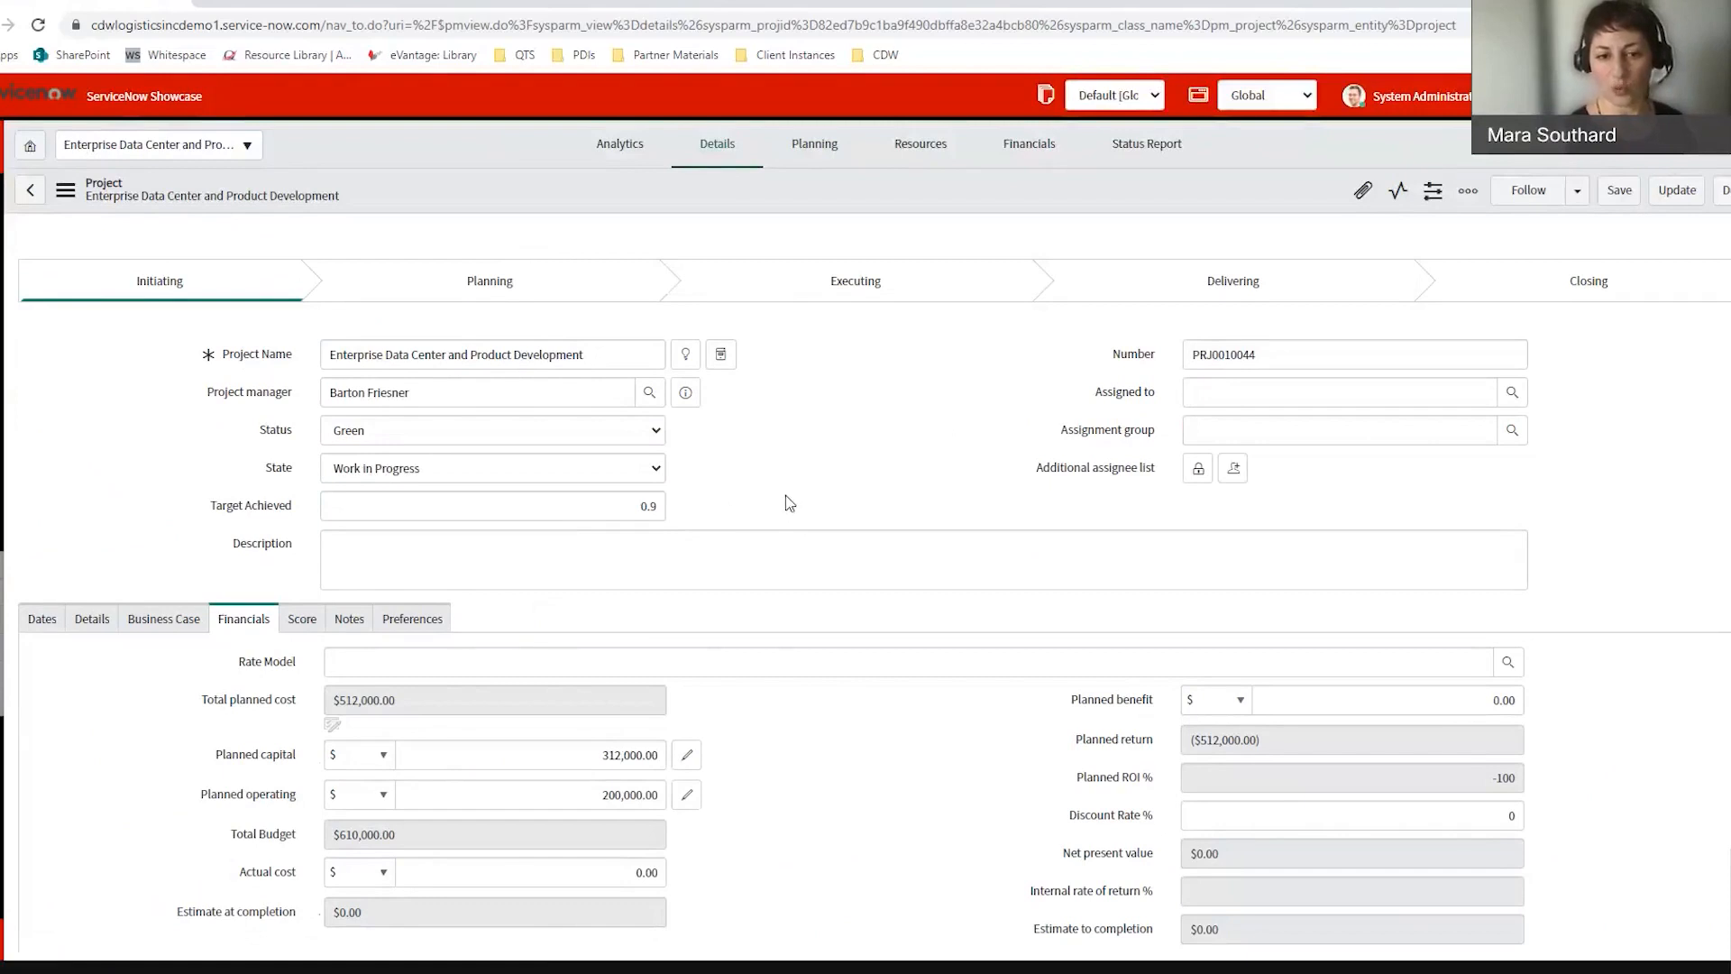
pyautogui.scroll(-1, 812, 491)
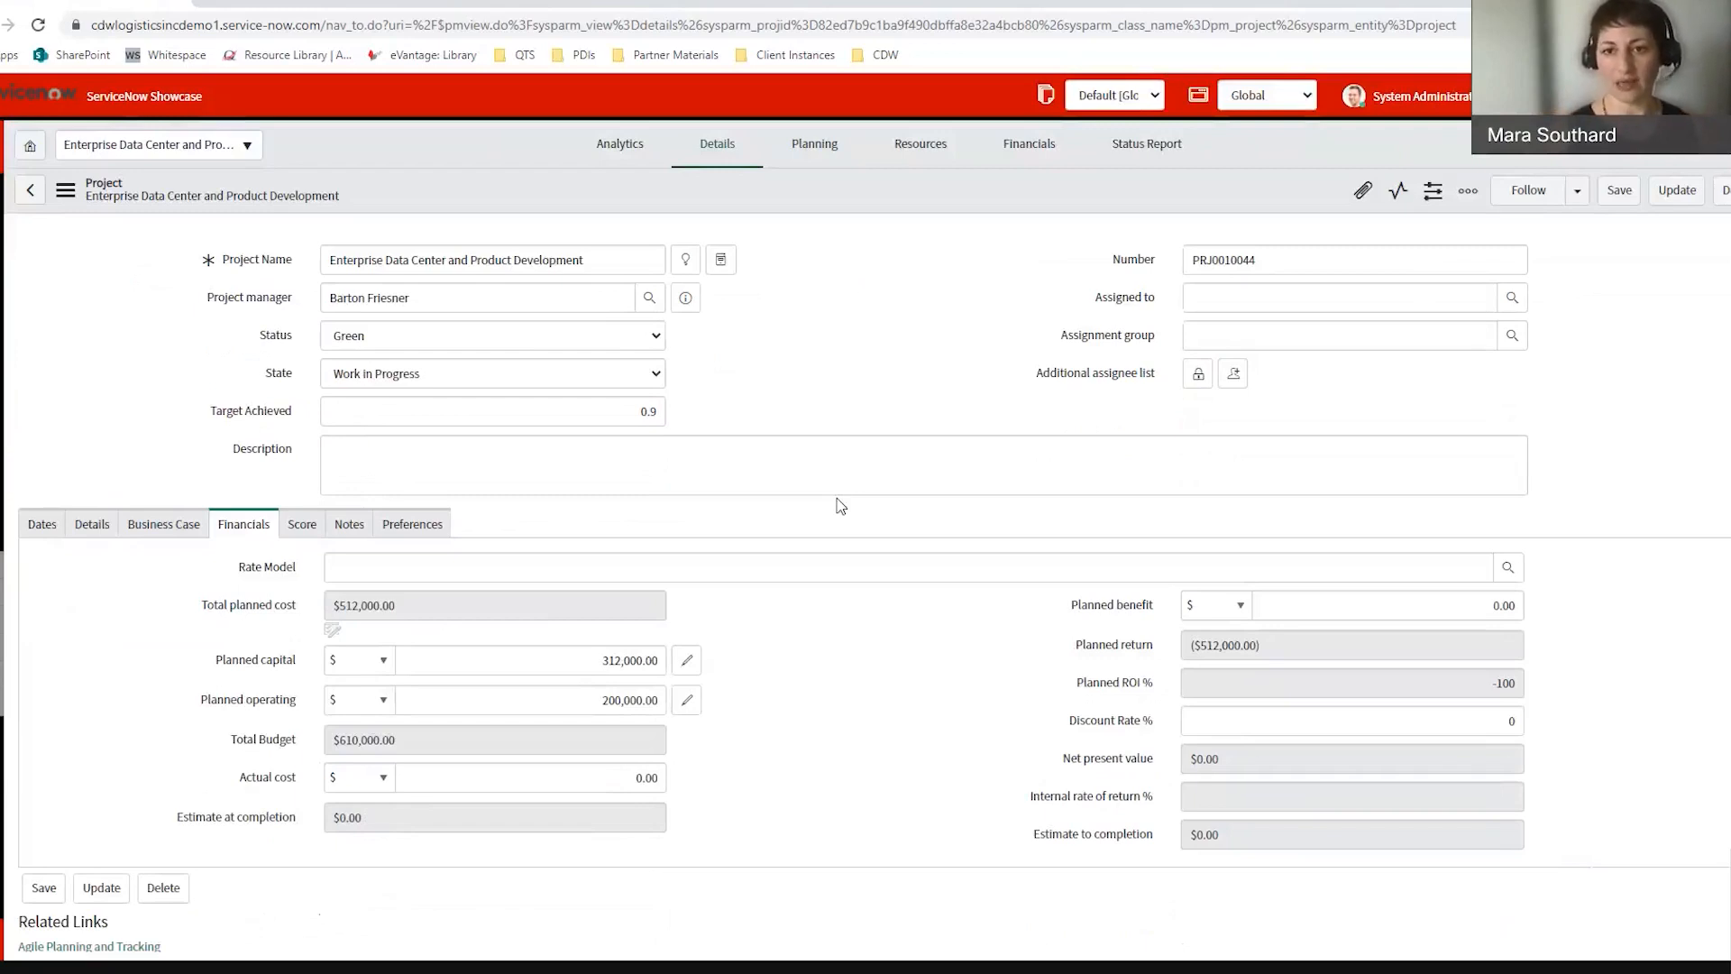
# Step: Review the project's status report and its analytics, including the Stories by State and Tasks by State charts
pyautogui.click(1159, 153)
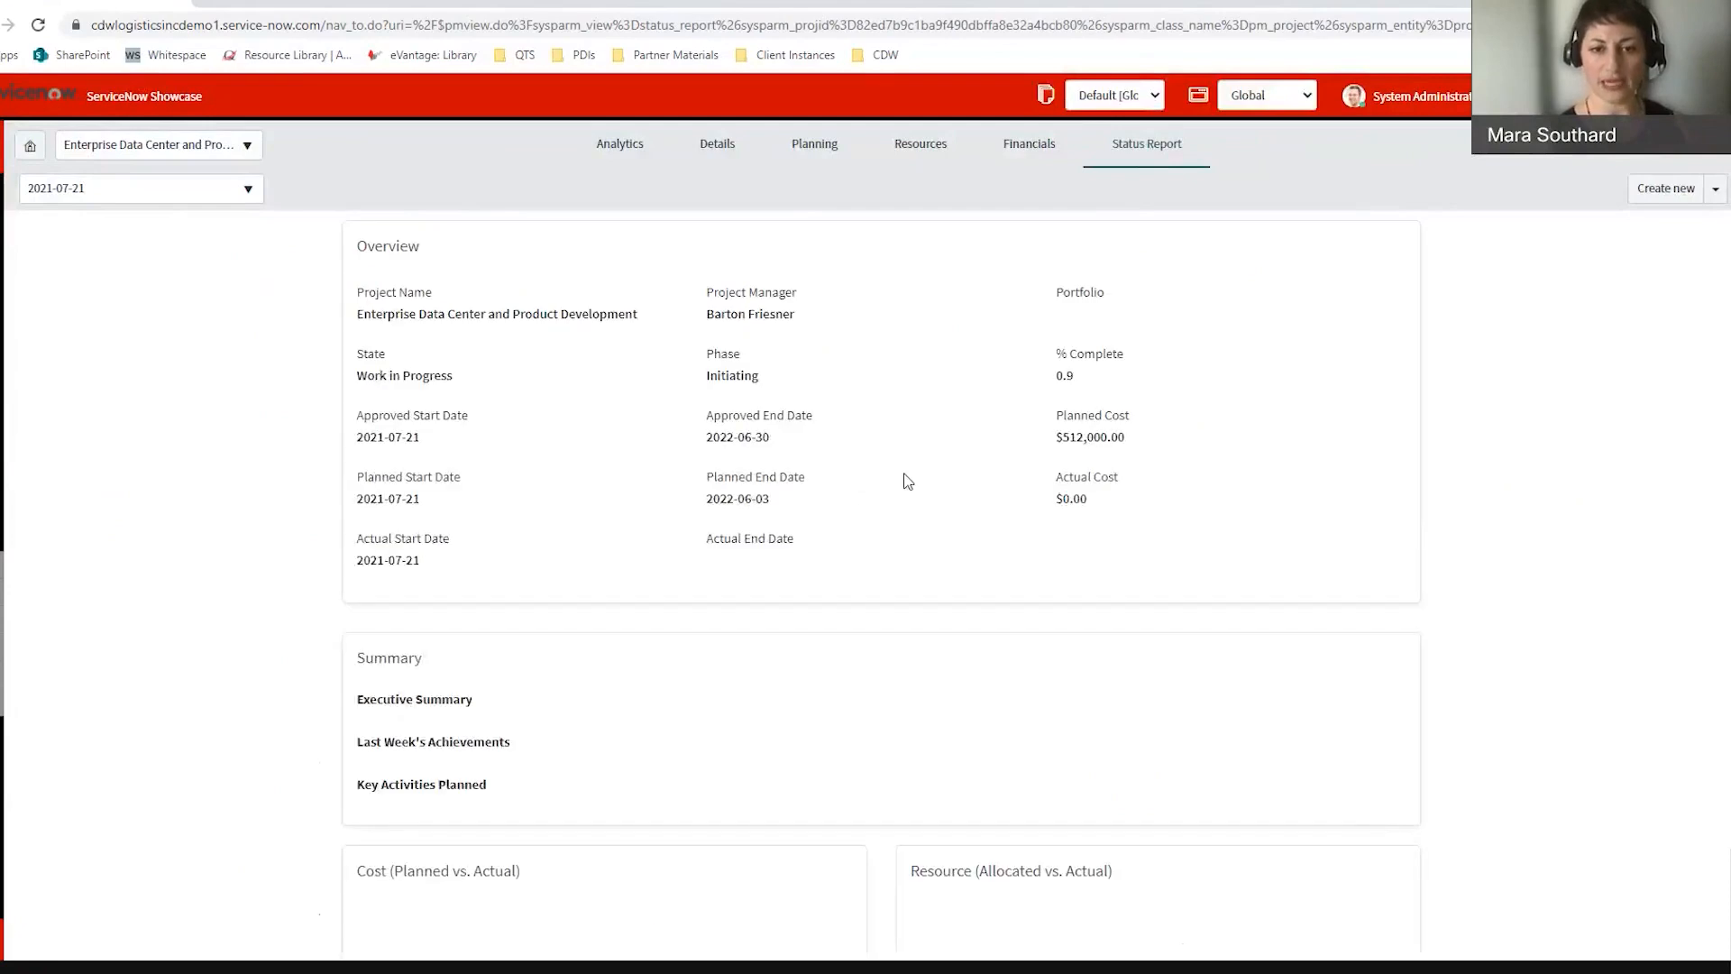
pyautogui.scroll(-1, 898, 457)
pyautogui.scroll(-7, 899, 450)
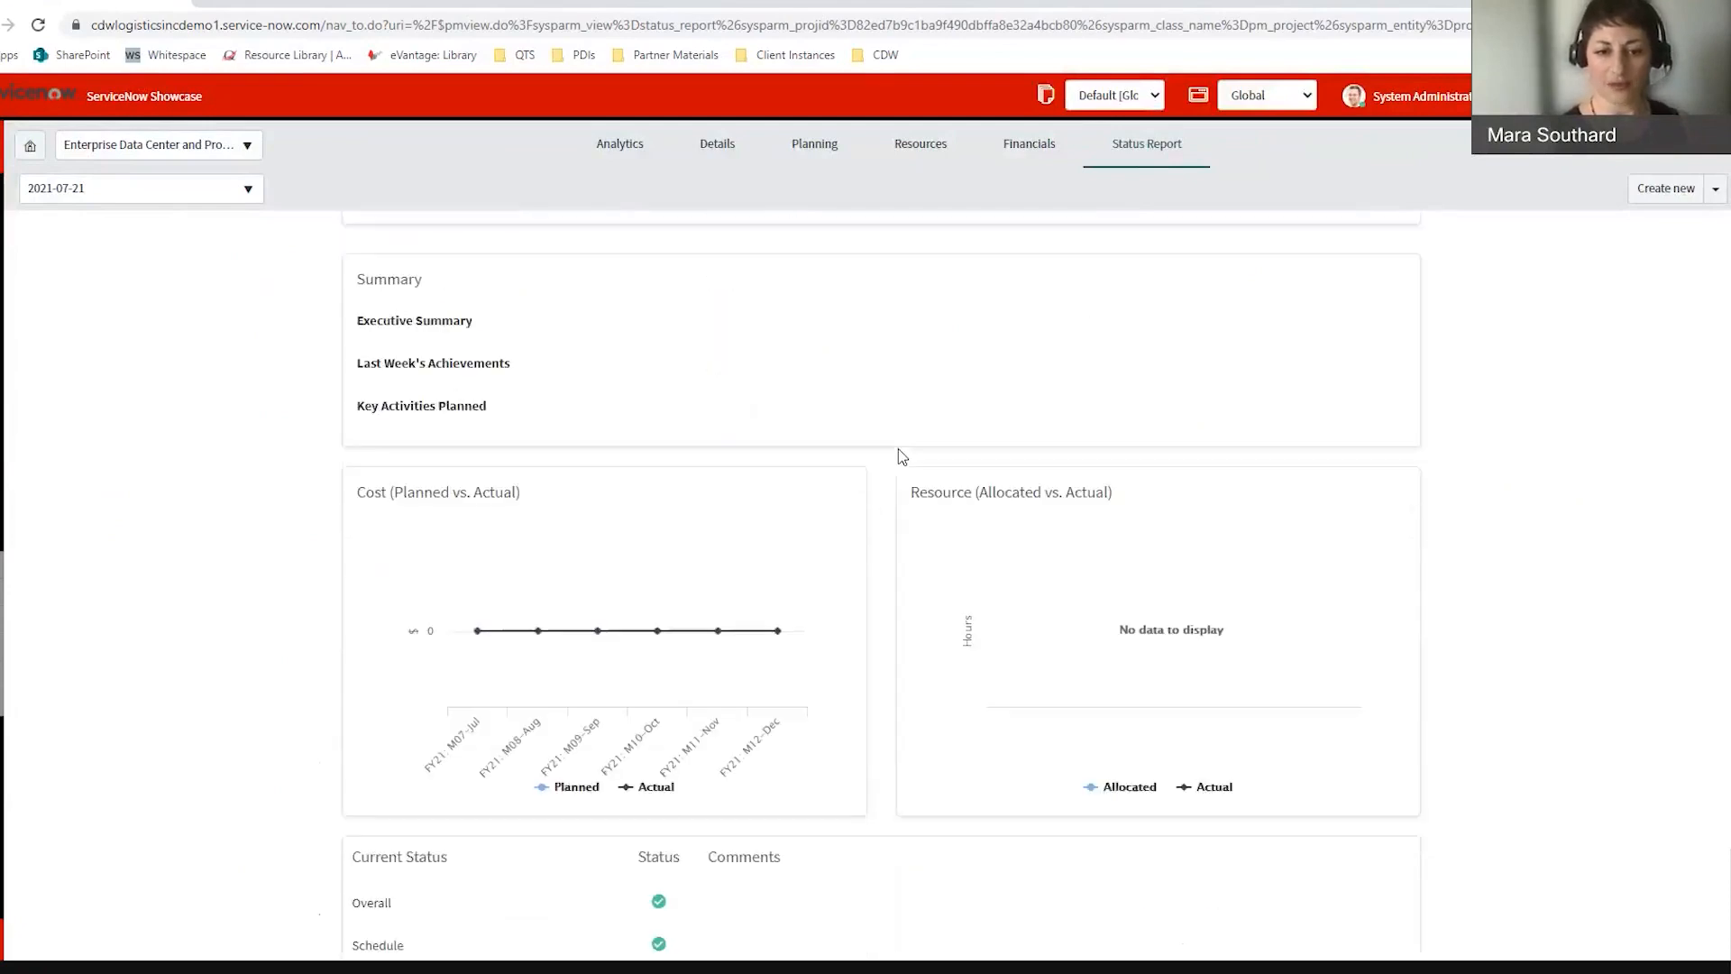
pyautogui.scroll(8, 897, 453)
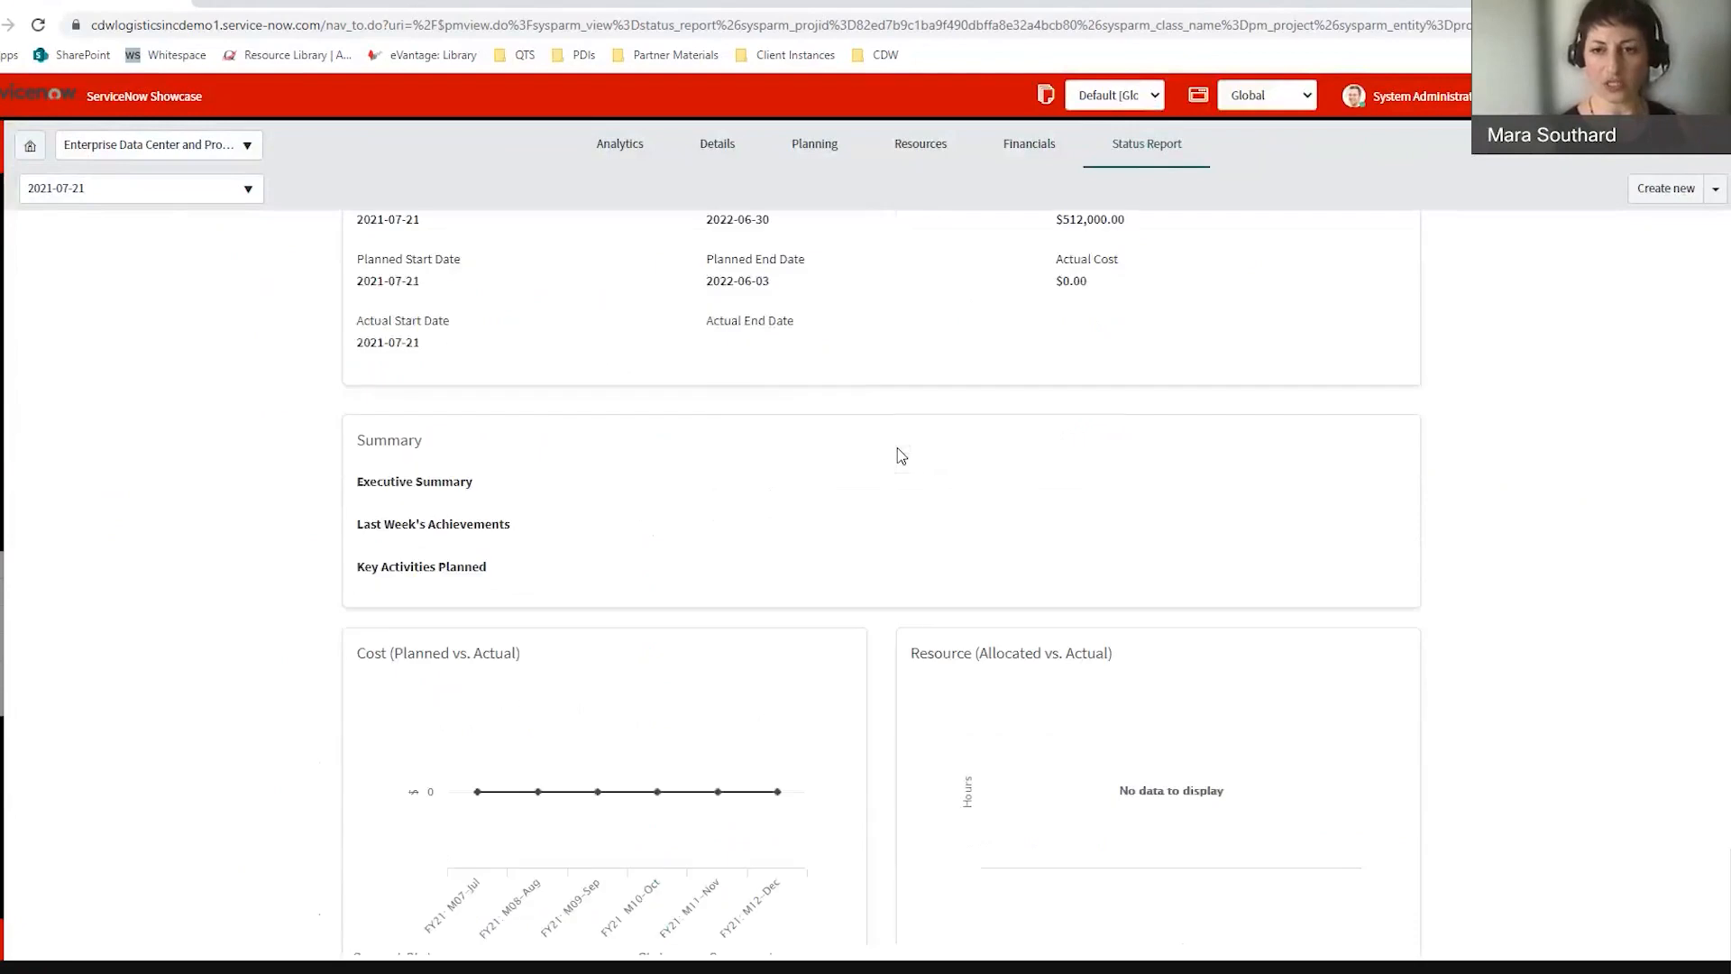
pyautogui.click(631, 154)
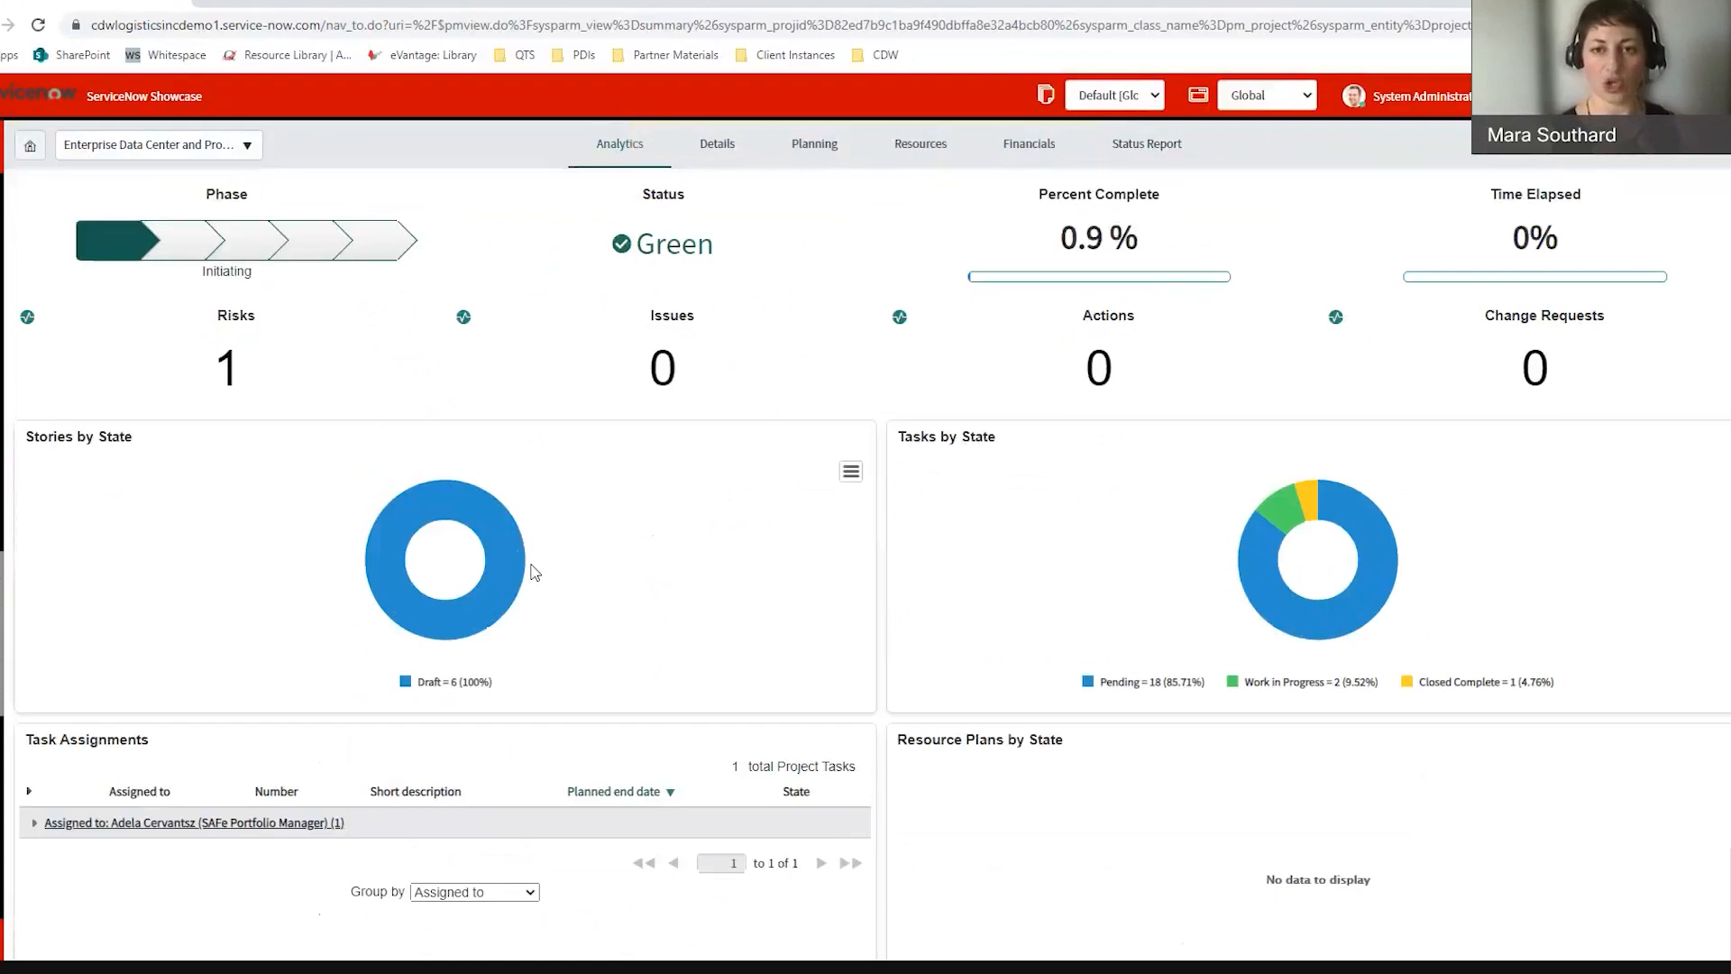
pyautogui.moveTo(1327, 533)
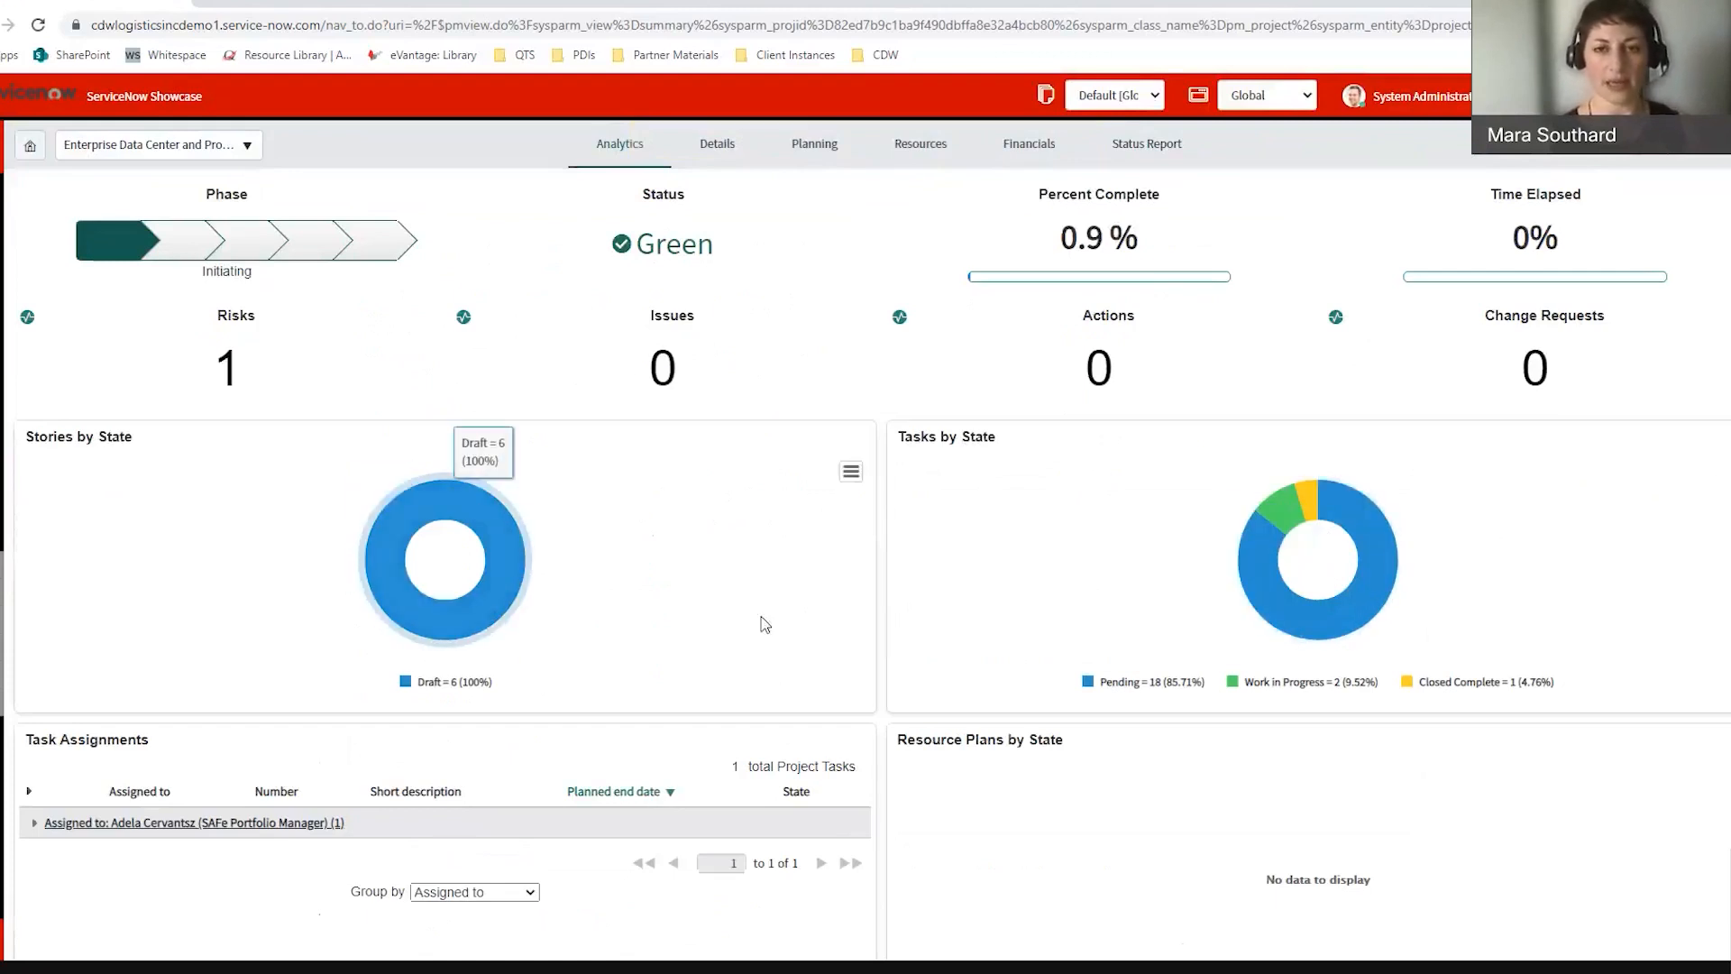
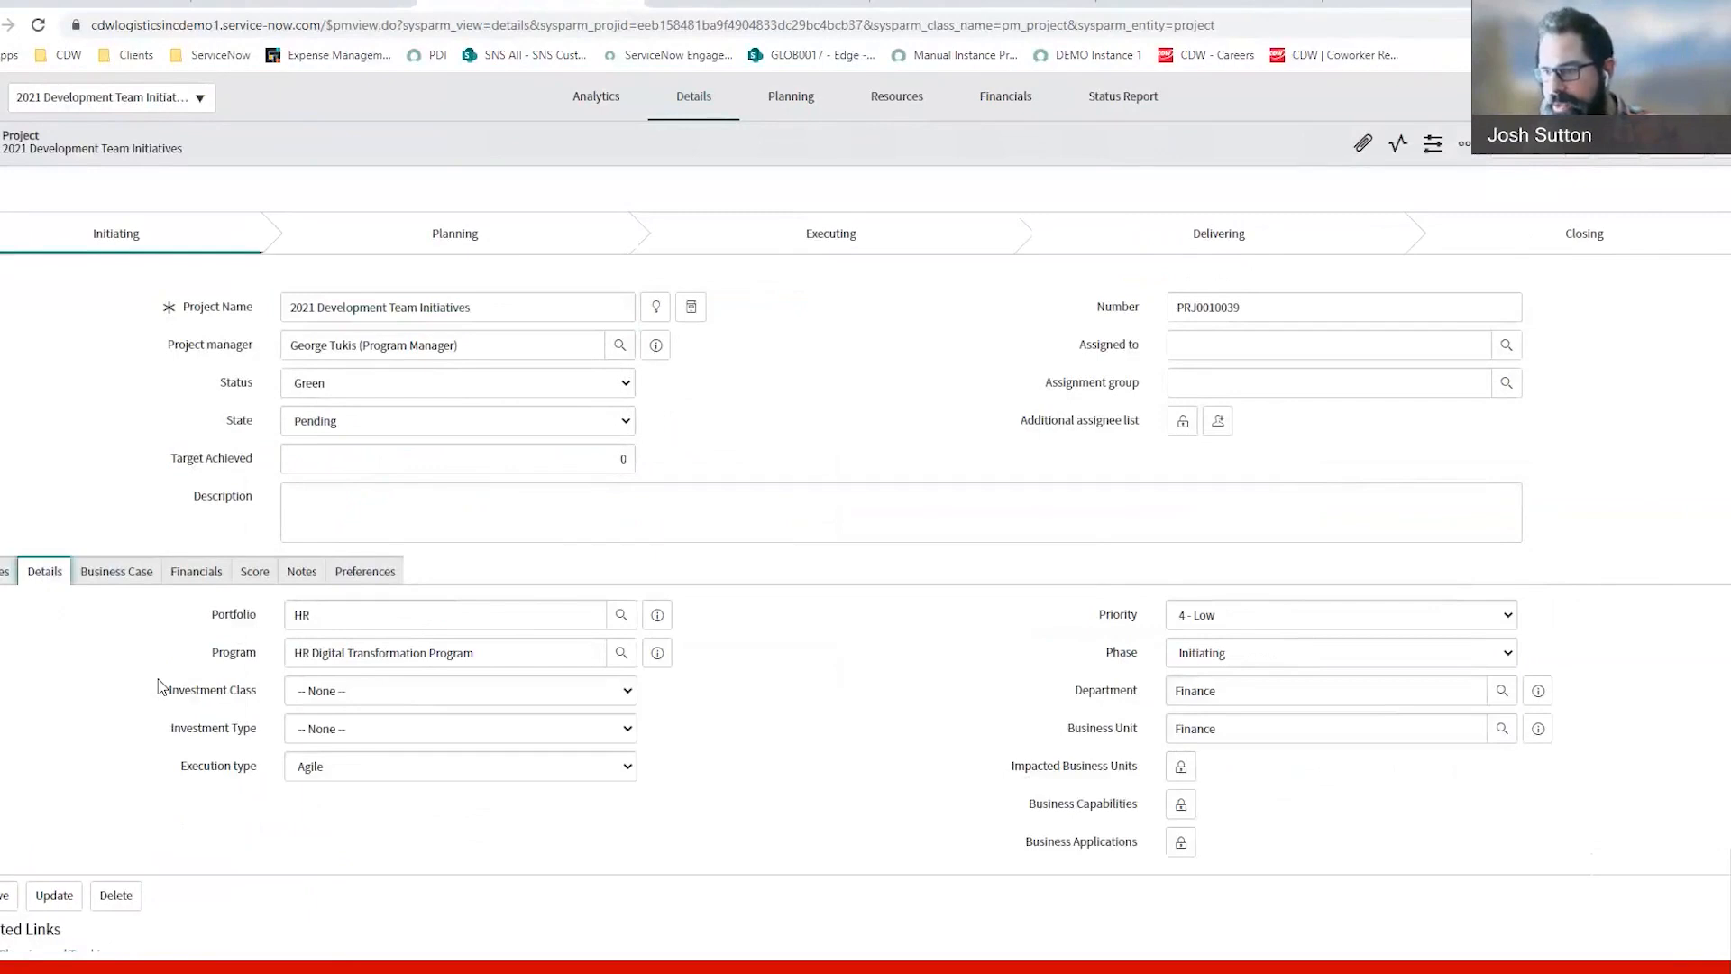
# Step: Examine the execution type, related links and related lists of the 2021 Development Team Initiatives project
pyautogui.moveTo(180, 672); pyautogui.dragTo(255, 682)
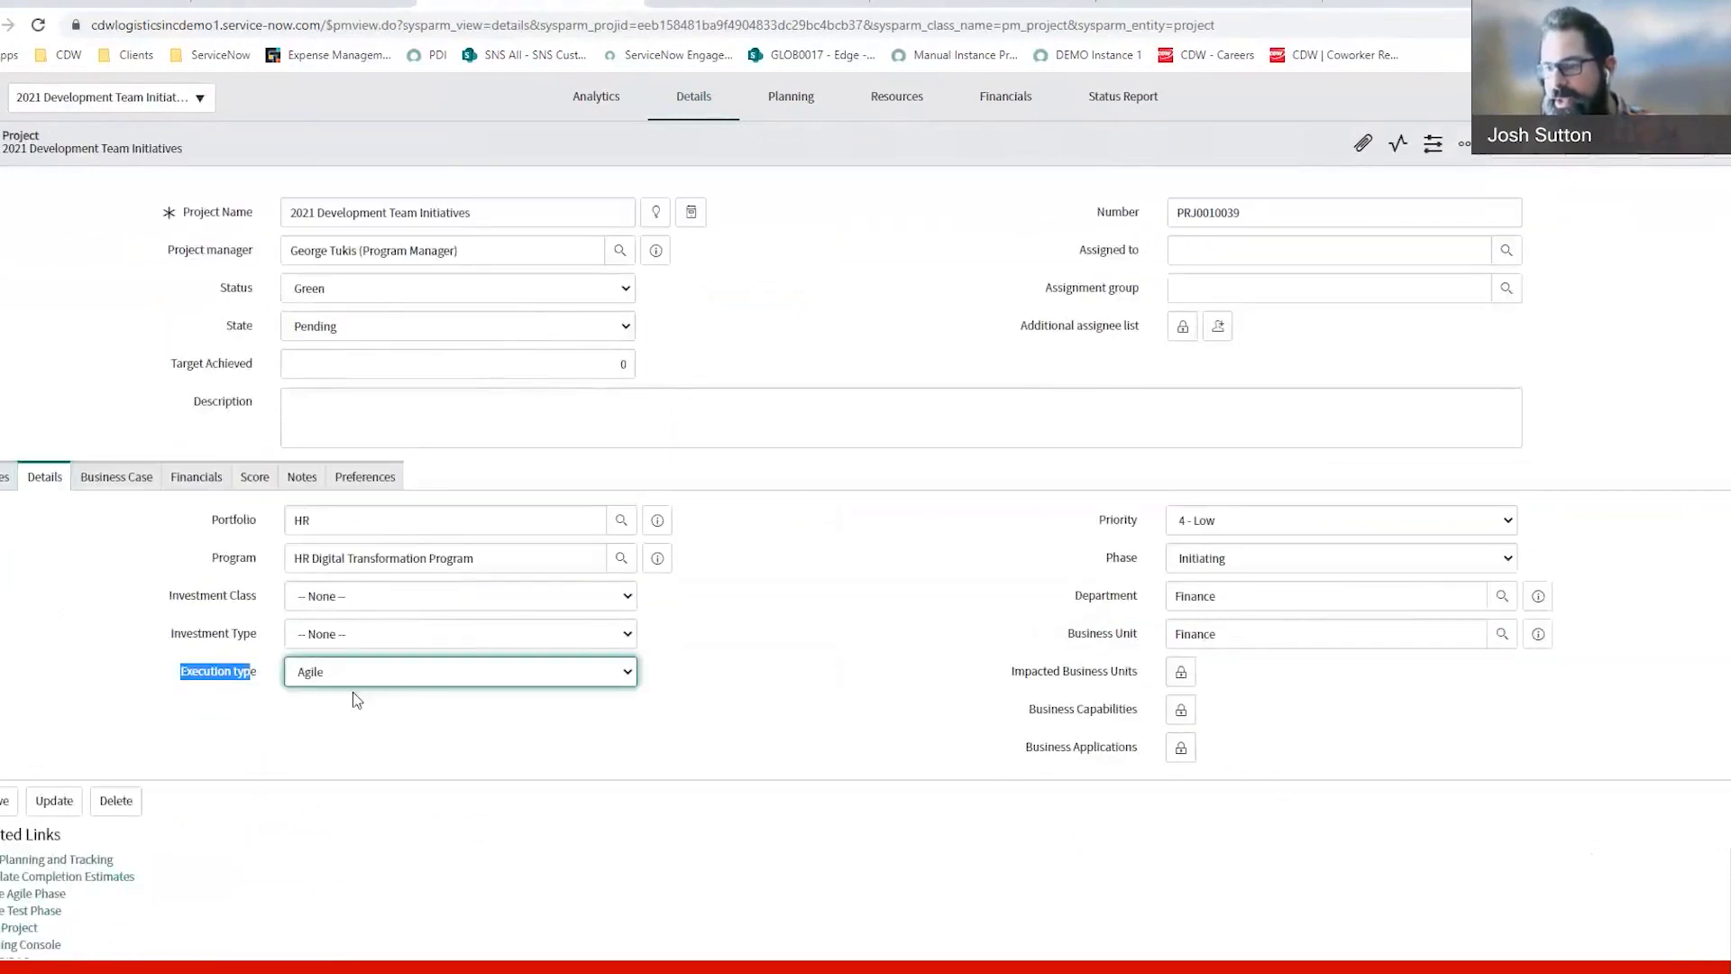
pyautogui.click(203, 687)
pyautogui.scroll(-4, 201, 683)
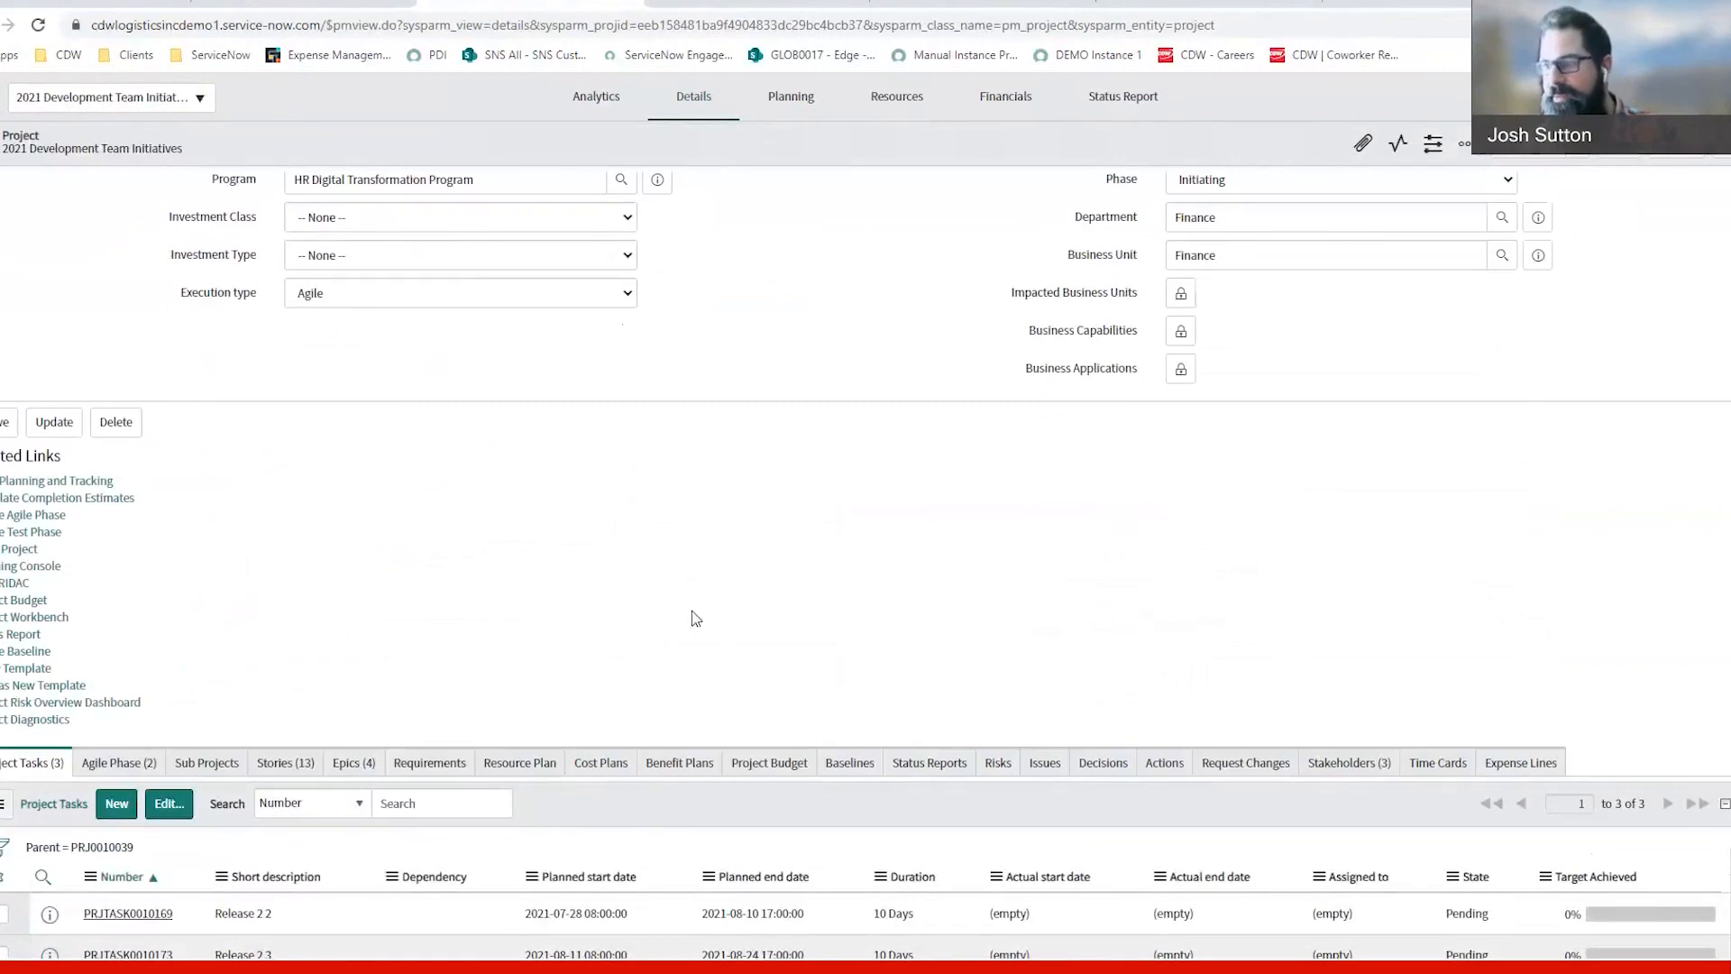
pyautogui.scroll(2, 859, 461)
pyautogui.scroll(1, 860, 458)
pyautogui.scroll(-1, 506, 665)
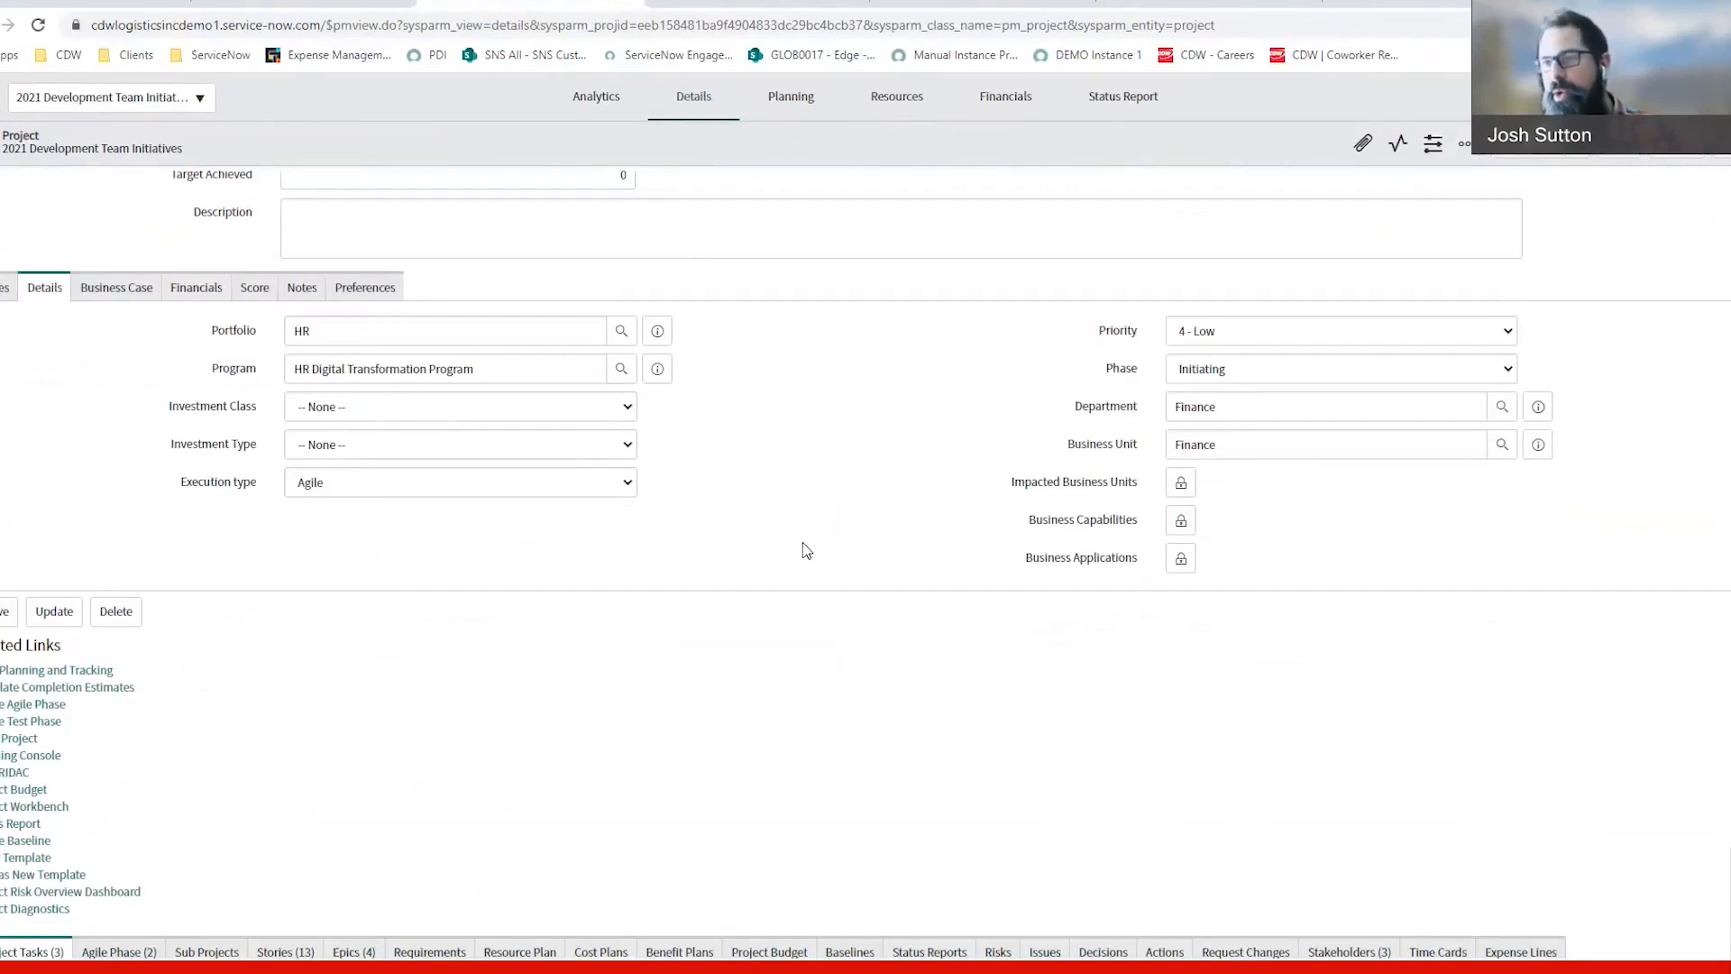
pyautogui.scroll(1, 799, 532)
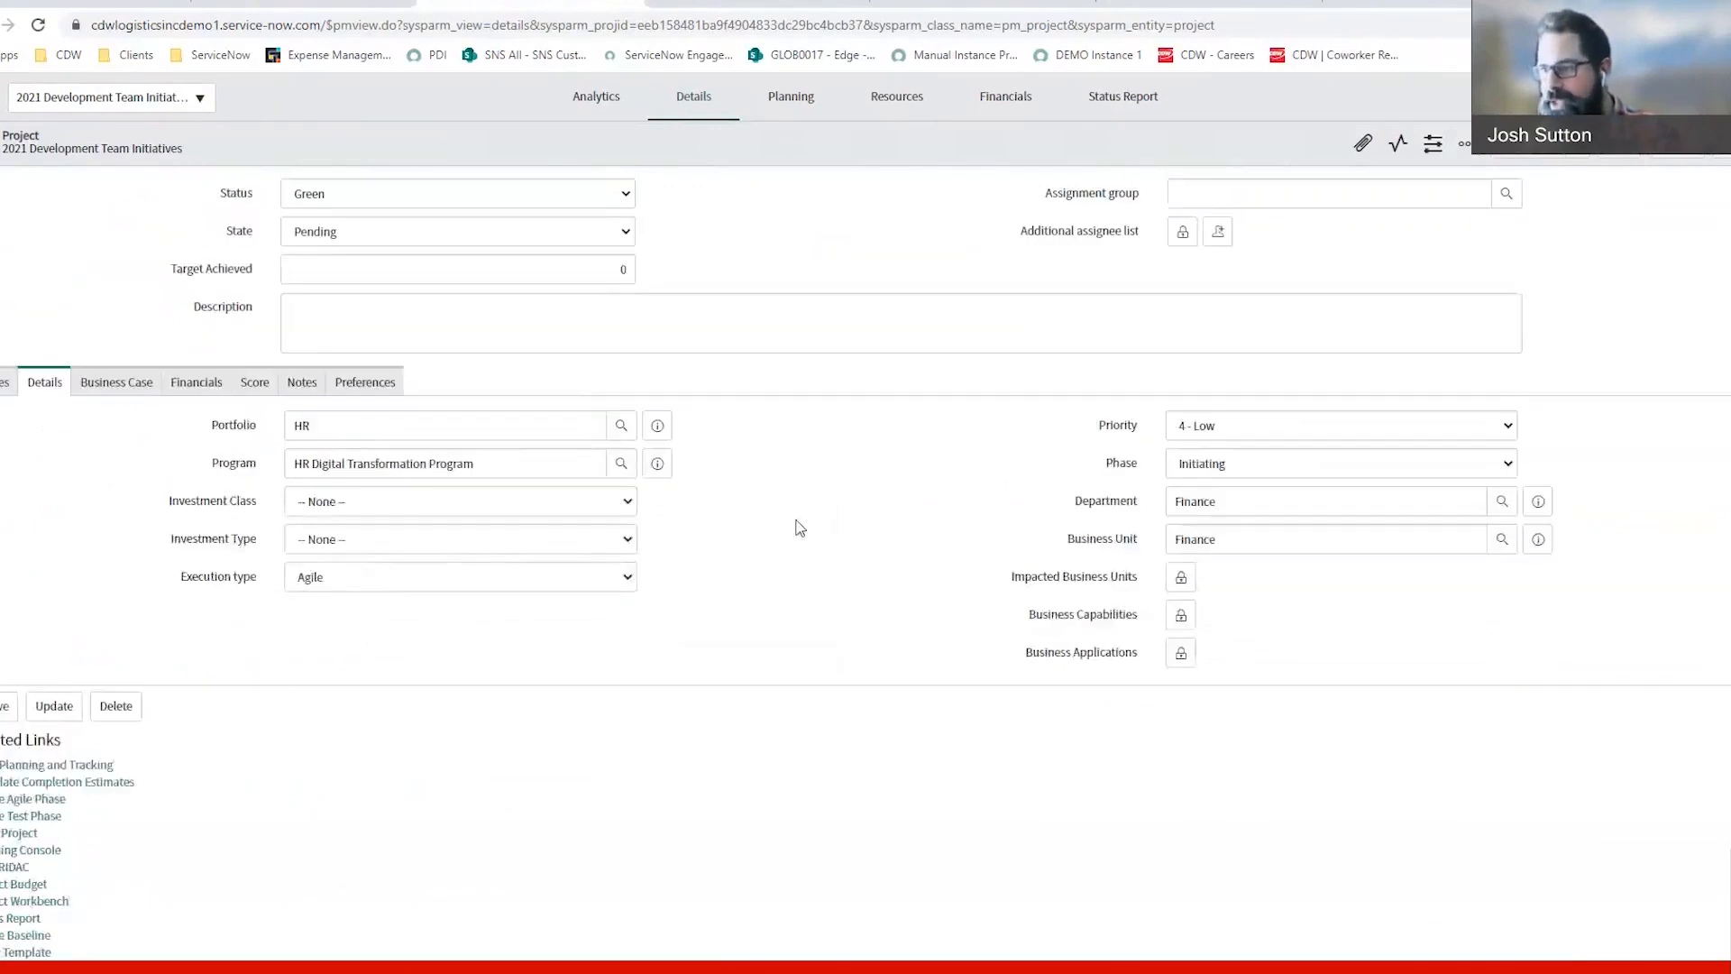
pyautogui.scroll(2, 799, 529)
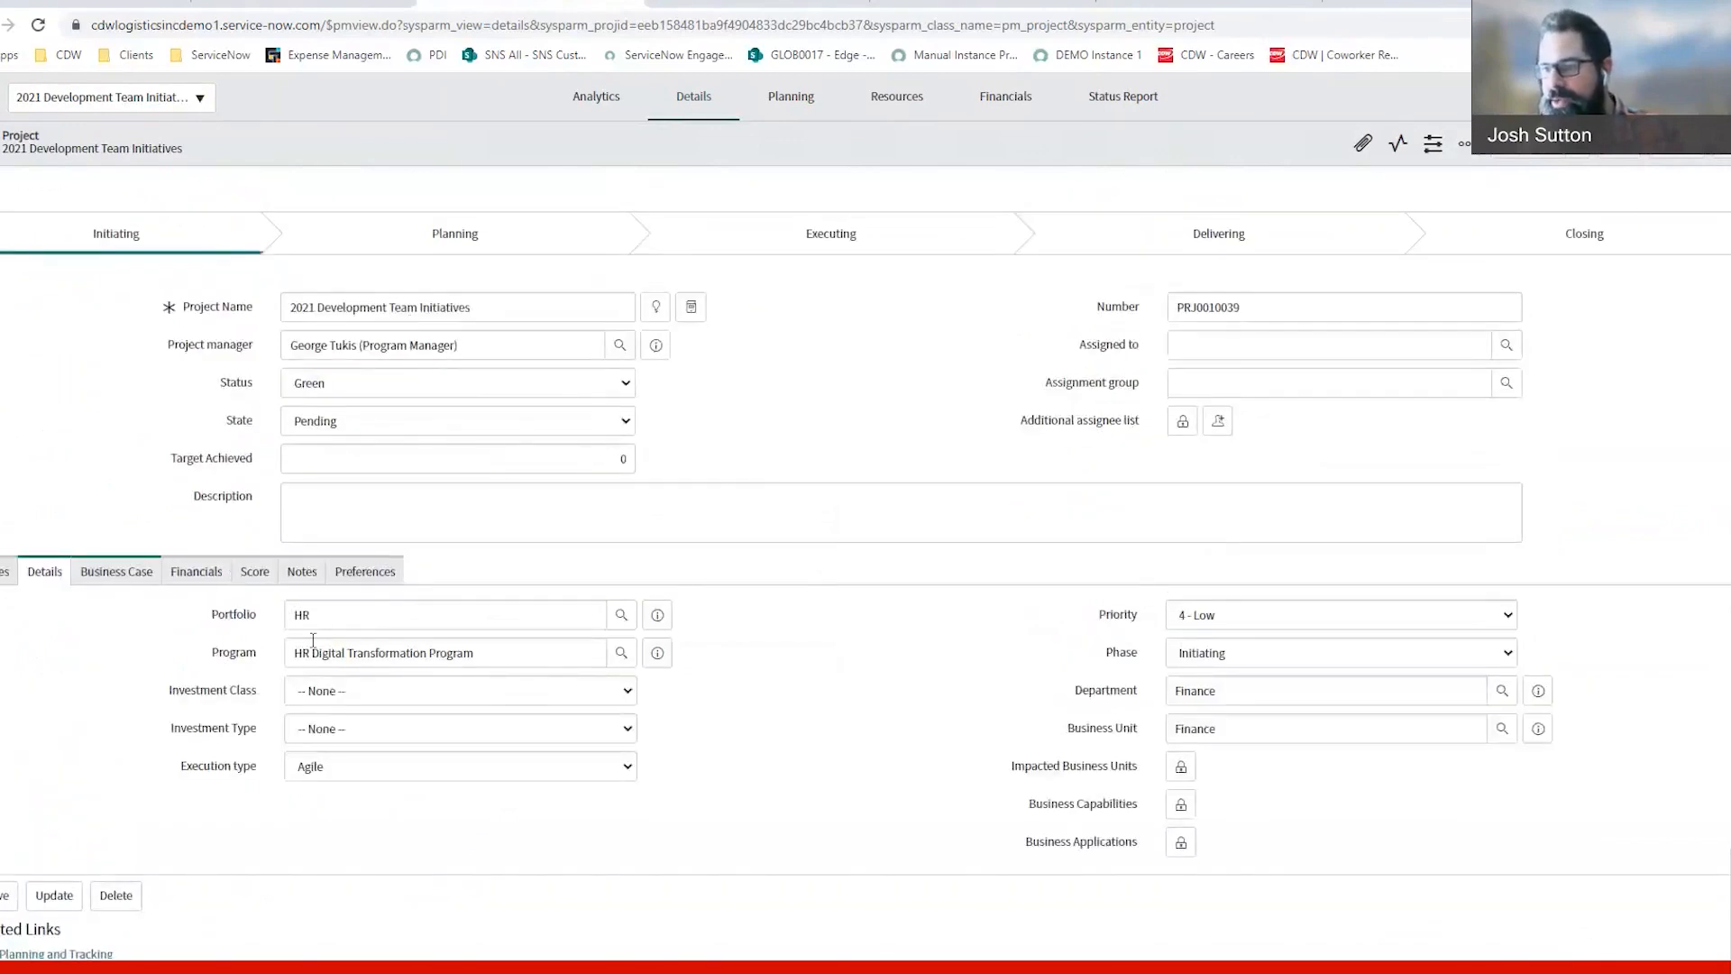
# Step: Check the portfolio and program that the 2021 Development Team Initiatives project is assigned to
pyautogui.moveTo(265, 617); pyautogui.dragTo(198, 616)
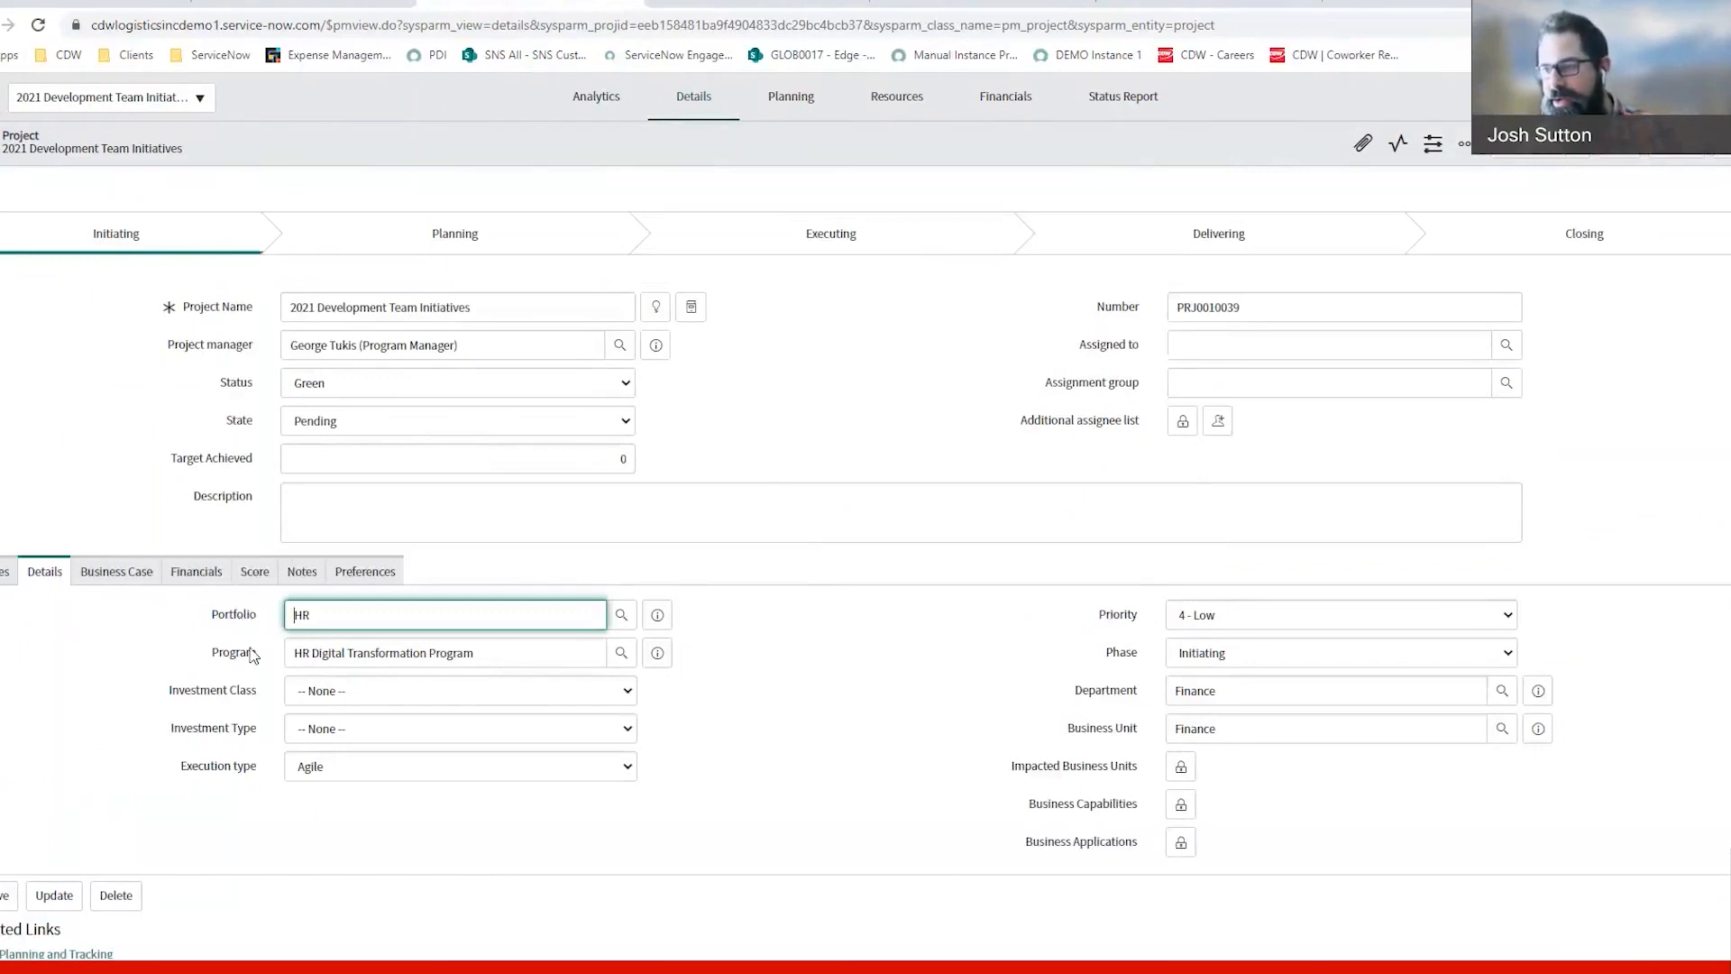
pyautogui.scroll(-1, 739, 581)
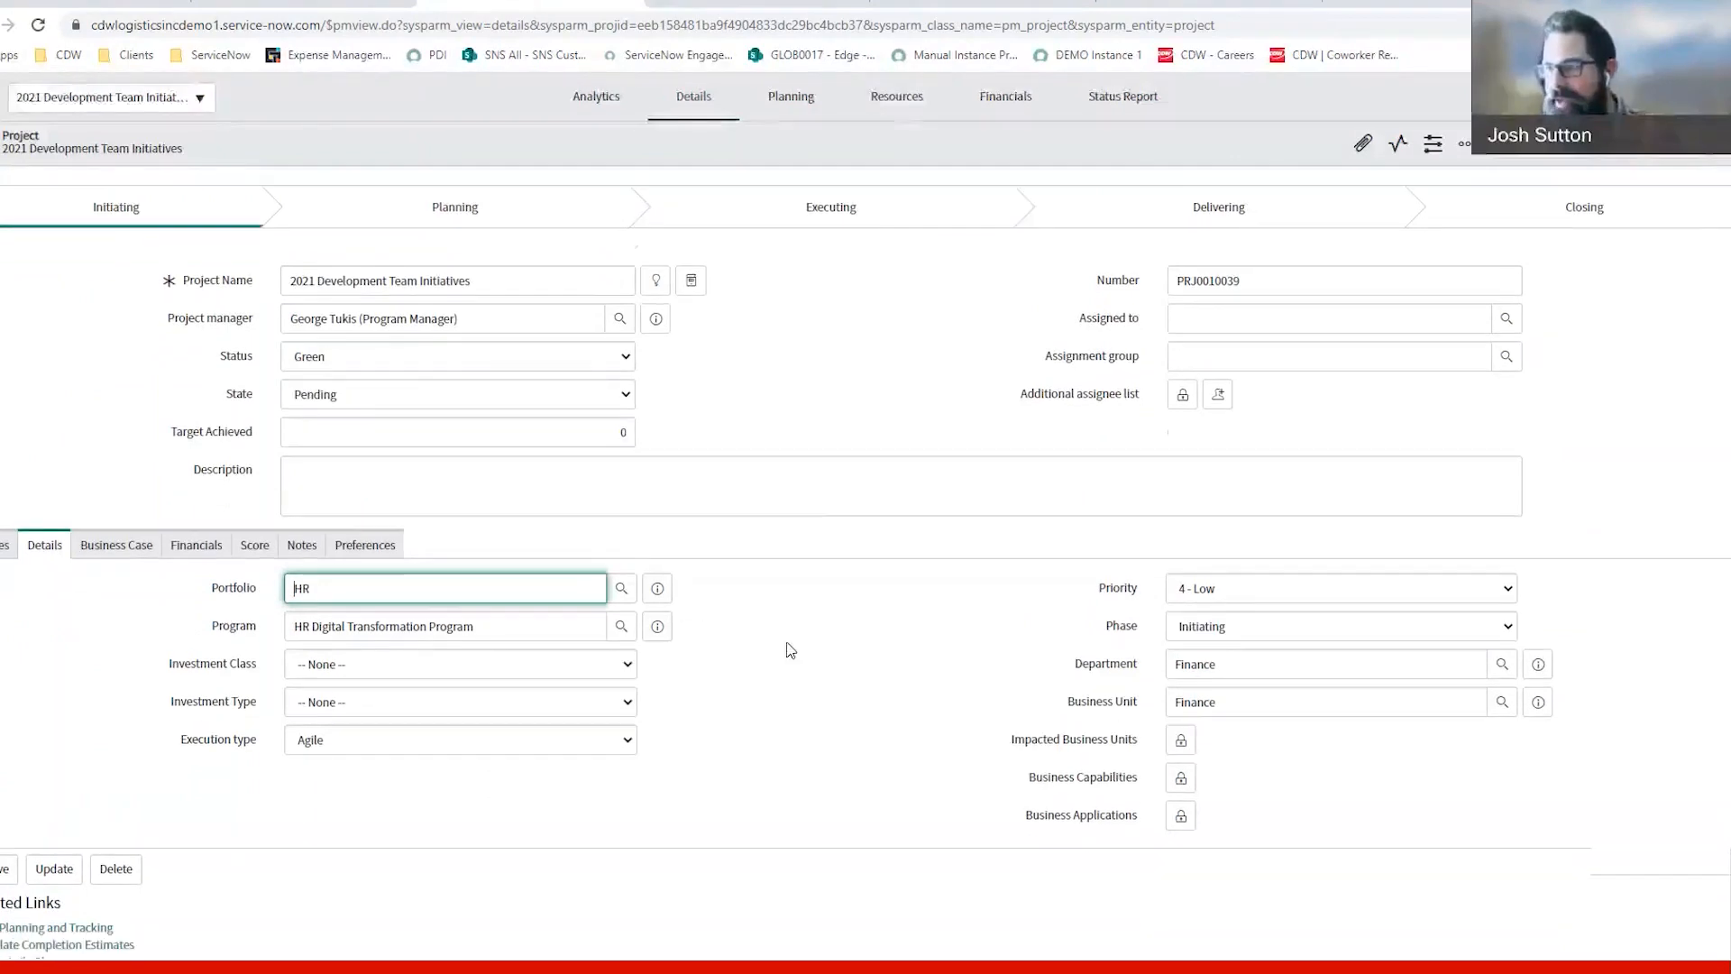
pyautogui.scroll(1, 782, 566)
# Step: Widen the Name column on the HR Initiatives investment board to fit longer names and browse the listed demands and projects
pyautogui.hotkey('alt', 'Left')
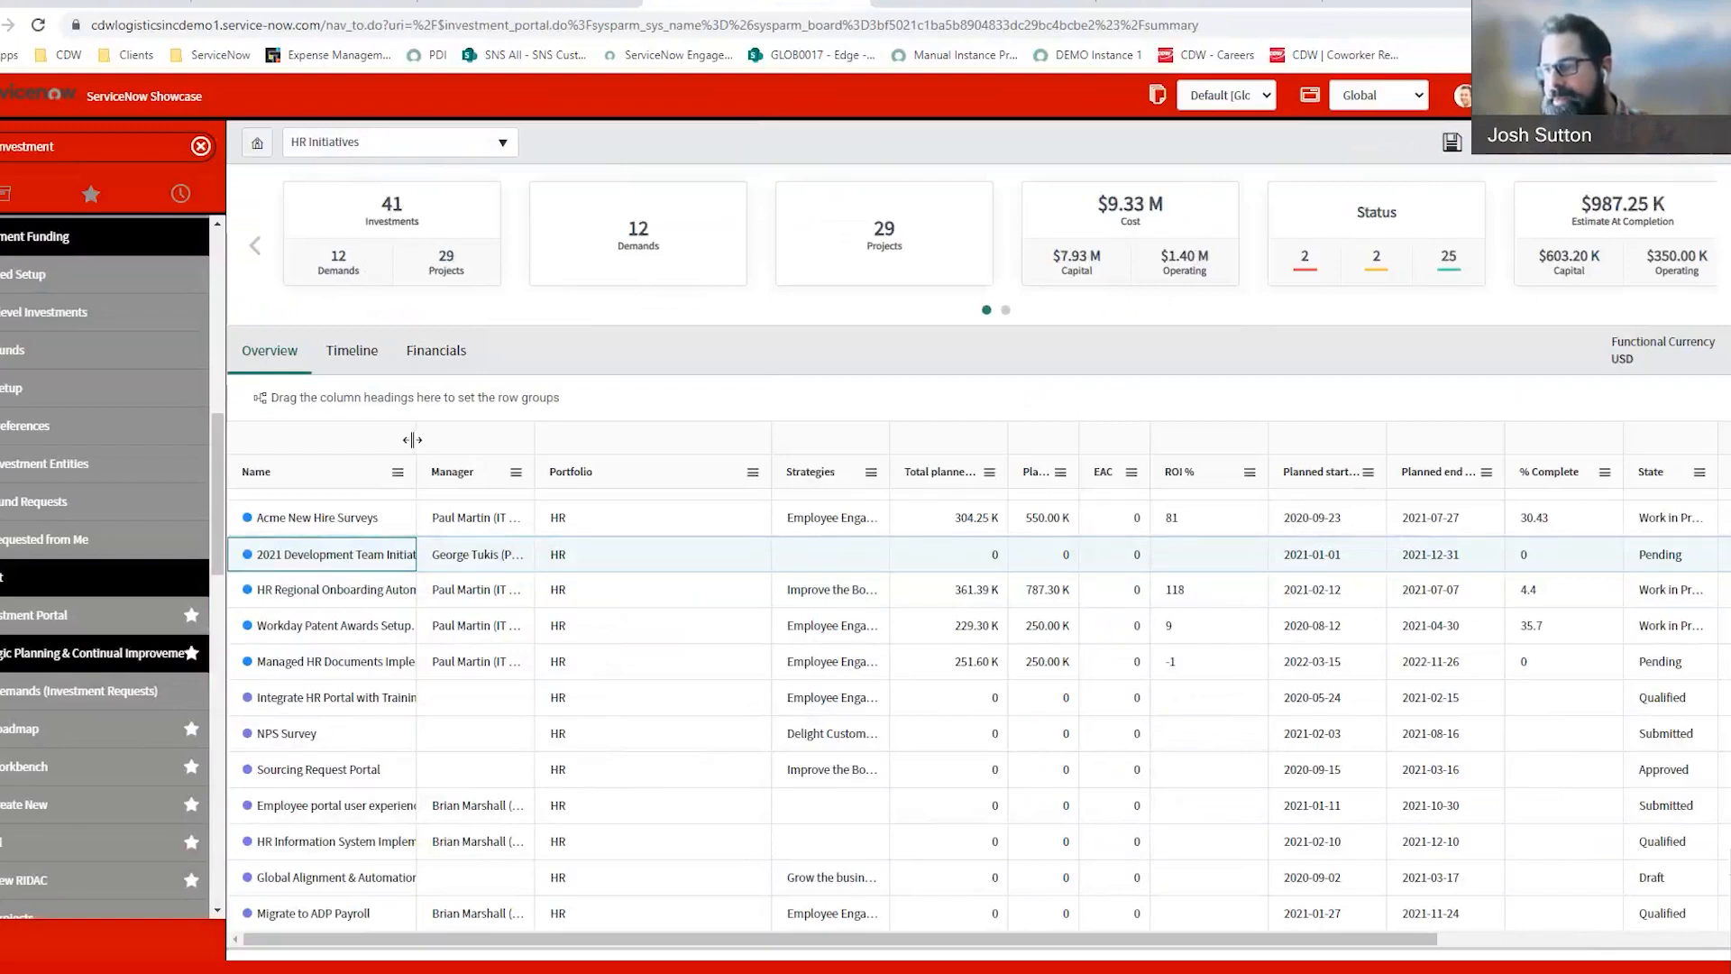
pyautogui.moveTo(417, 446); pyautogui.dragTo(479, 446)
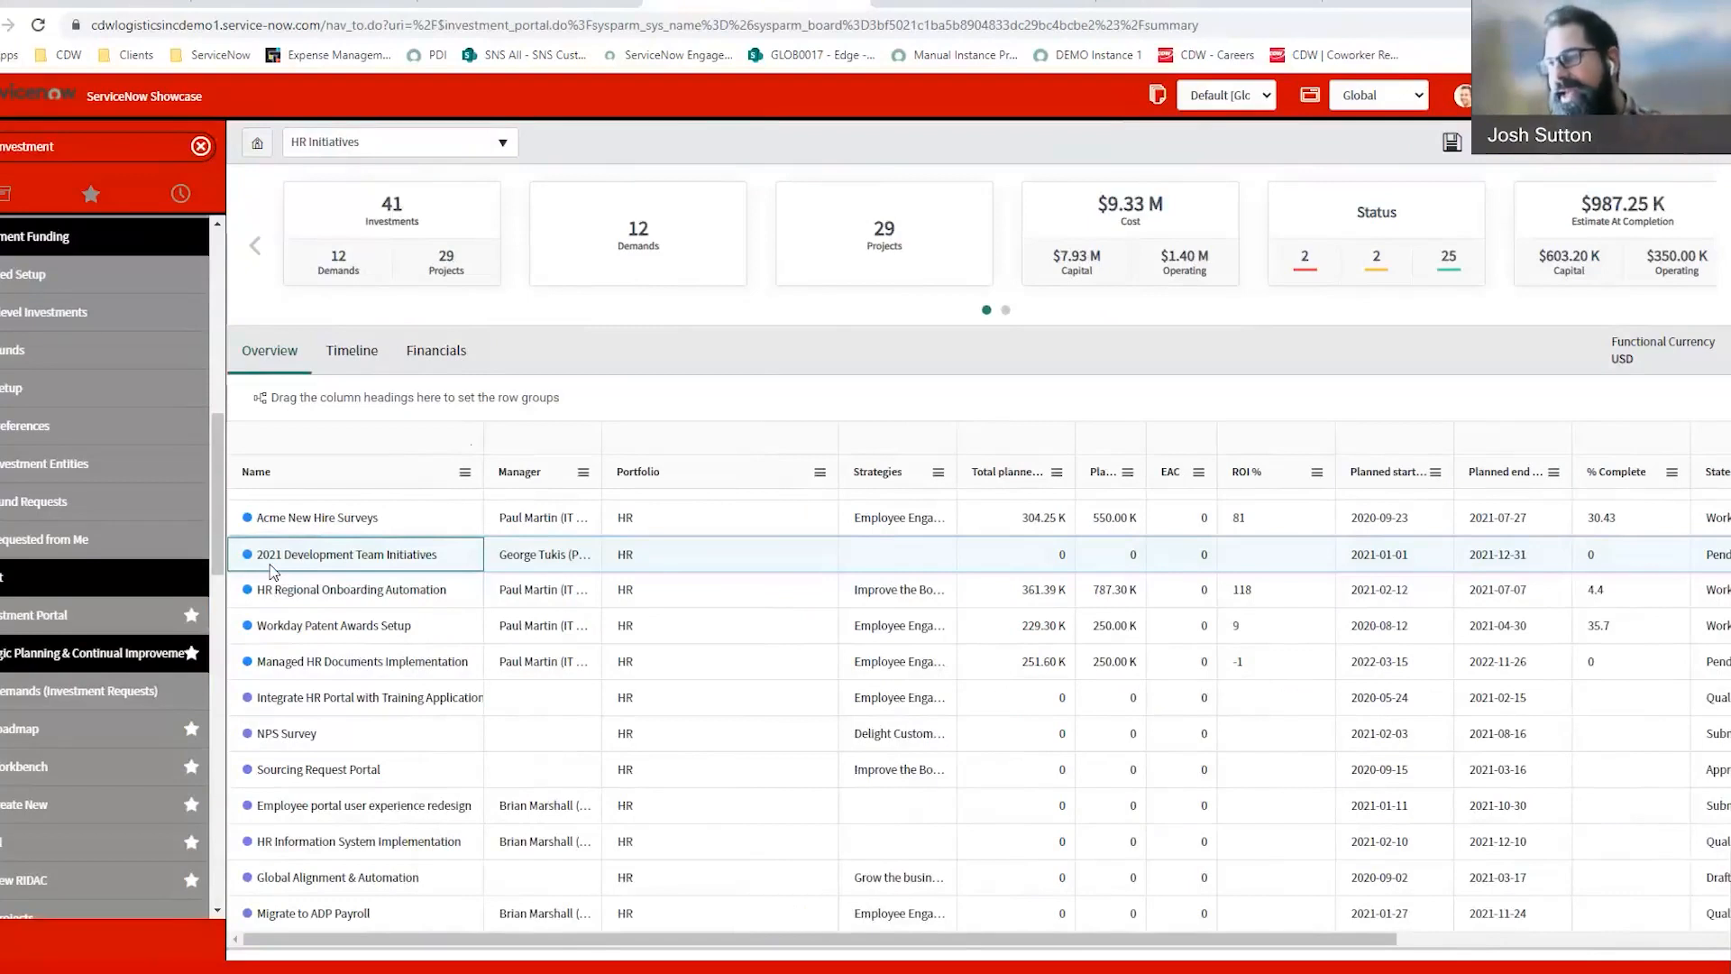
pyautogui.scroll(3, 383, 587)
pyautogui.scroll(5, 382, 593)
pyautogui.scroll(-7, 374, 602)
pyautogui.scroll(-3, 373, 606)
pyautogui.scroll(3, 379, 622)
pyautogui.scroll(-5, 383, 676)
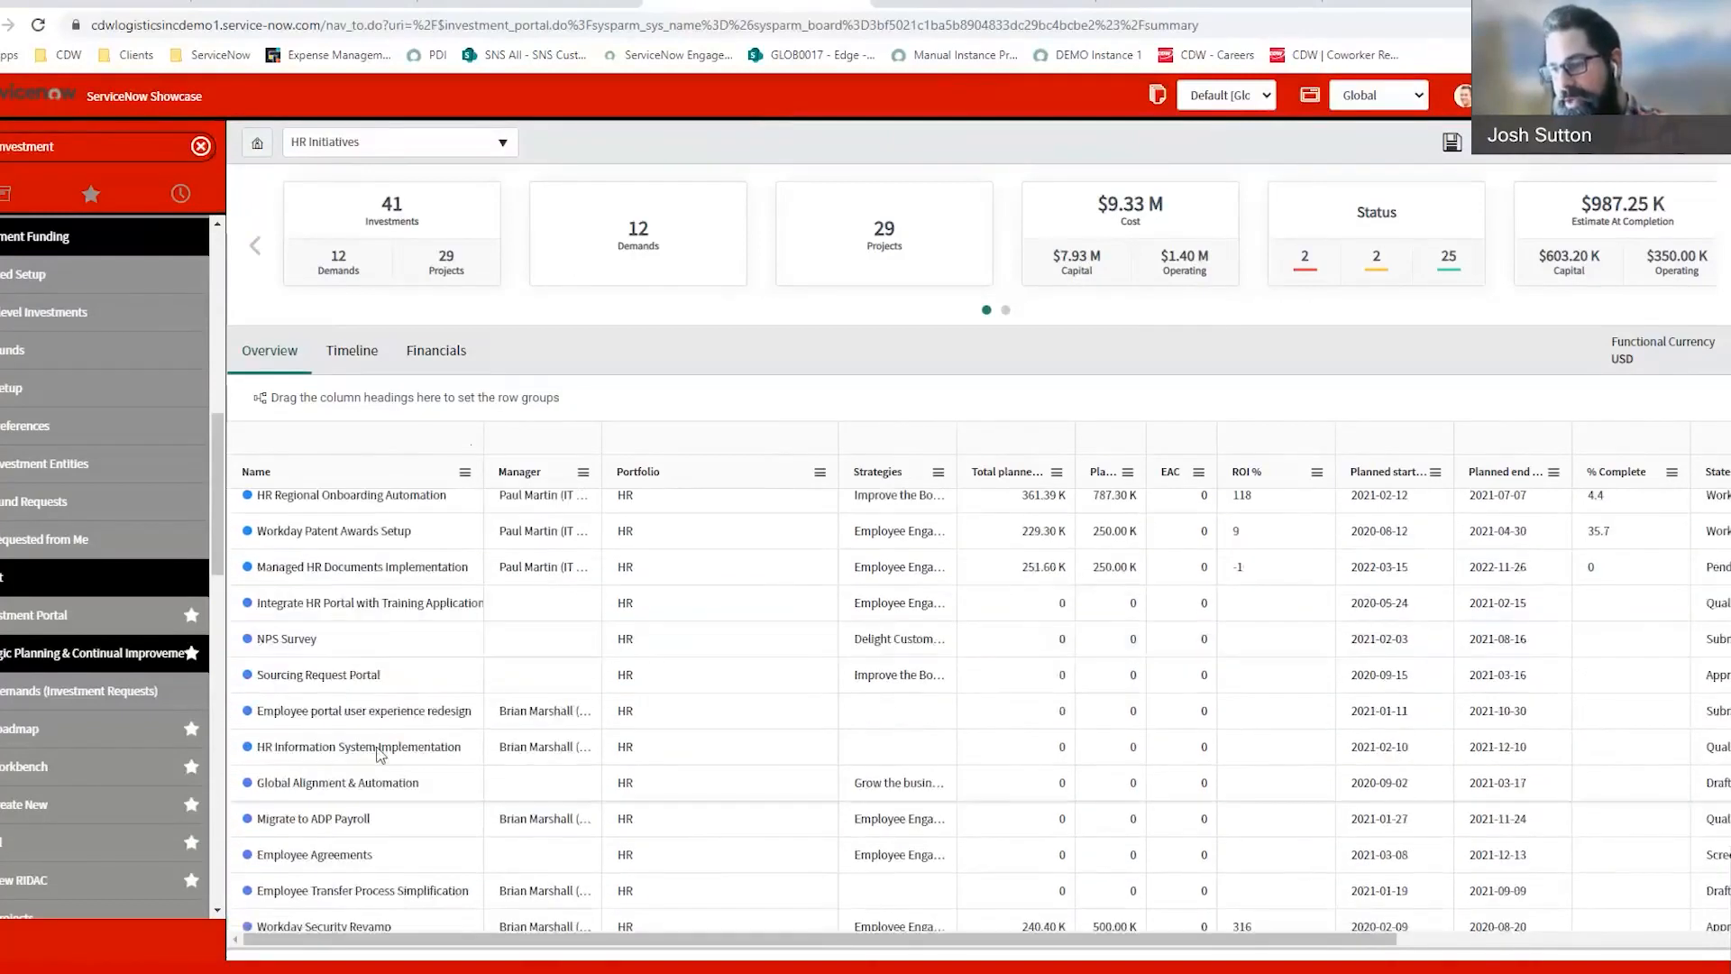
# Step: Examine the planned dates, completion, state and status columns of the investments on the HR Initiatives board
pyautogui.scroll(5, 349, 714)
pyautogui.moveTo(501, 941); pyautogui.dragTo(845, 942)
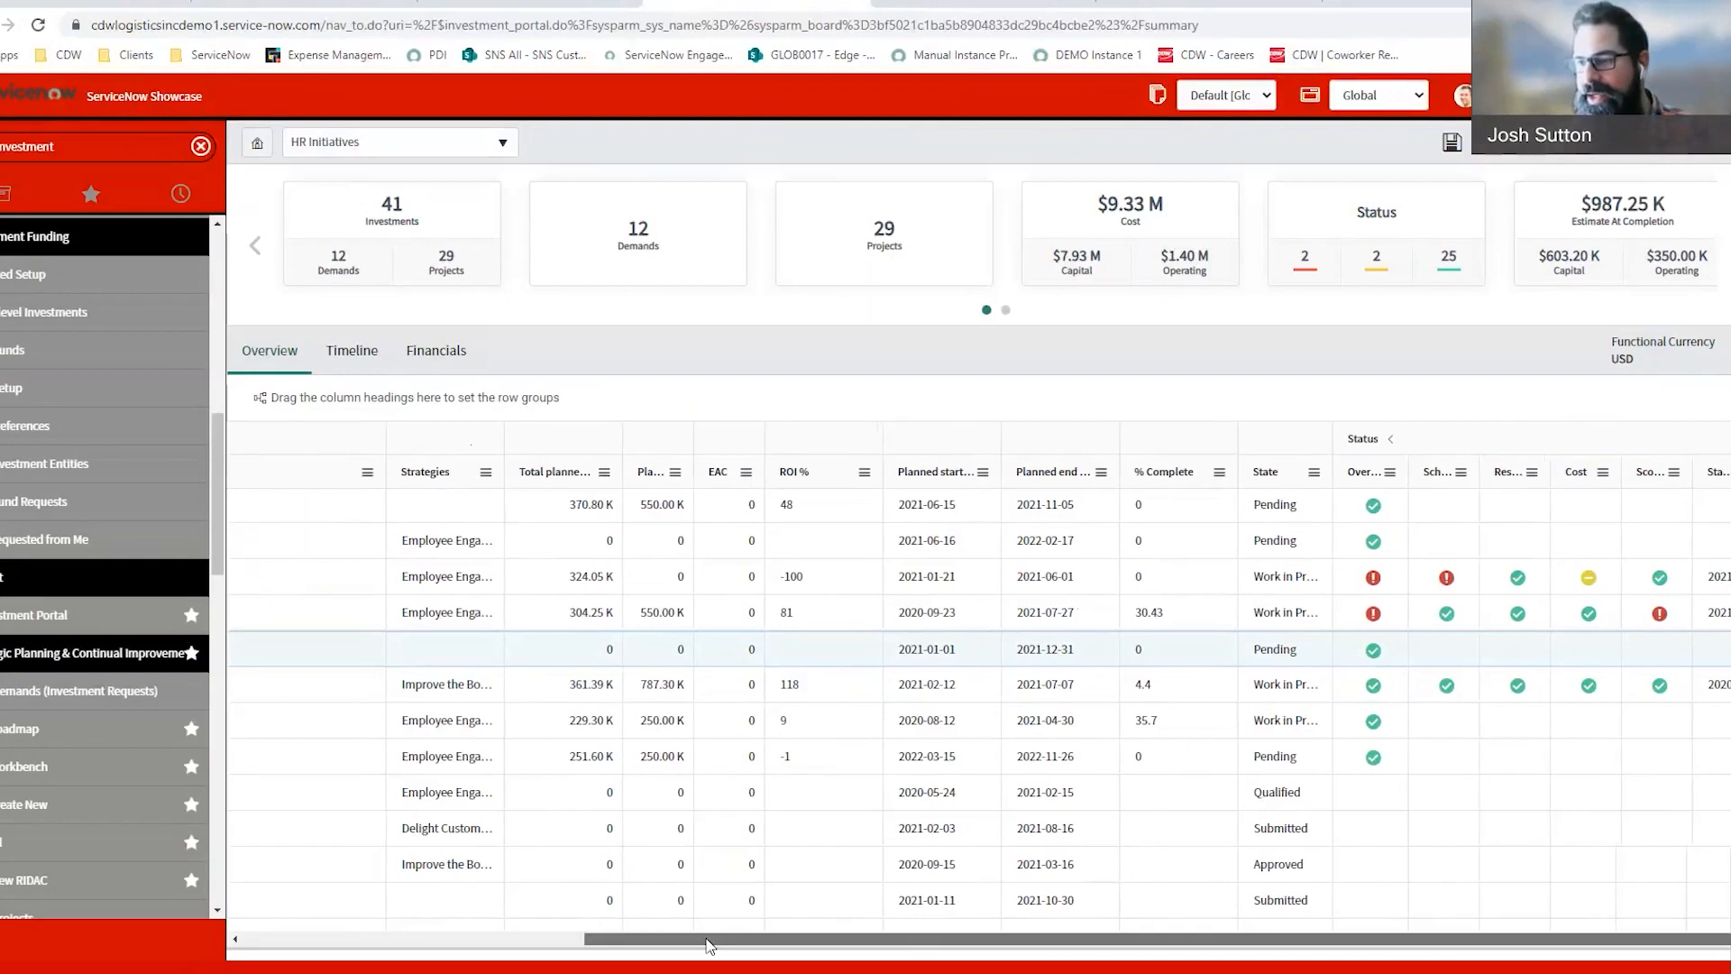
pyautogui.moveTo(707, 939); pyautogui.dragTo(370, 936)
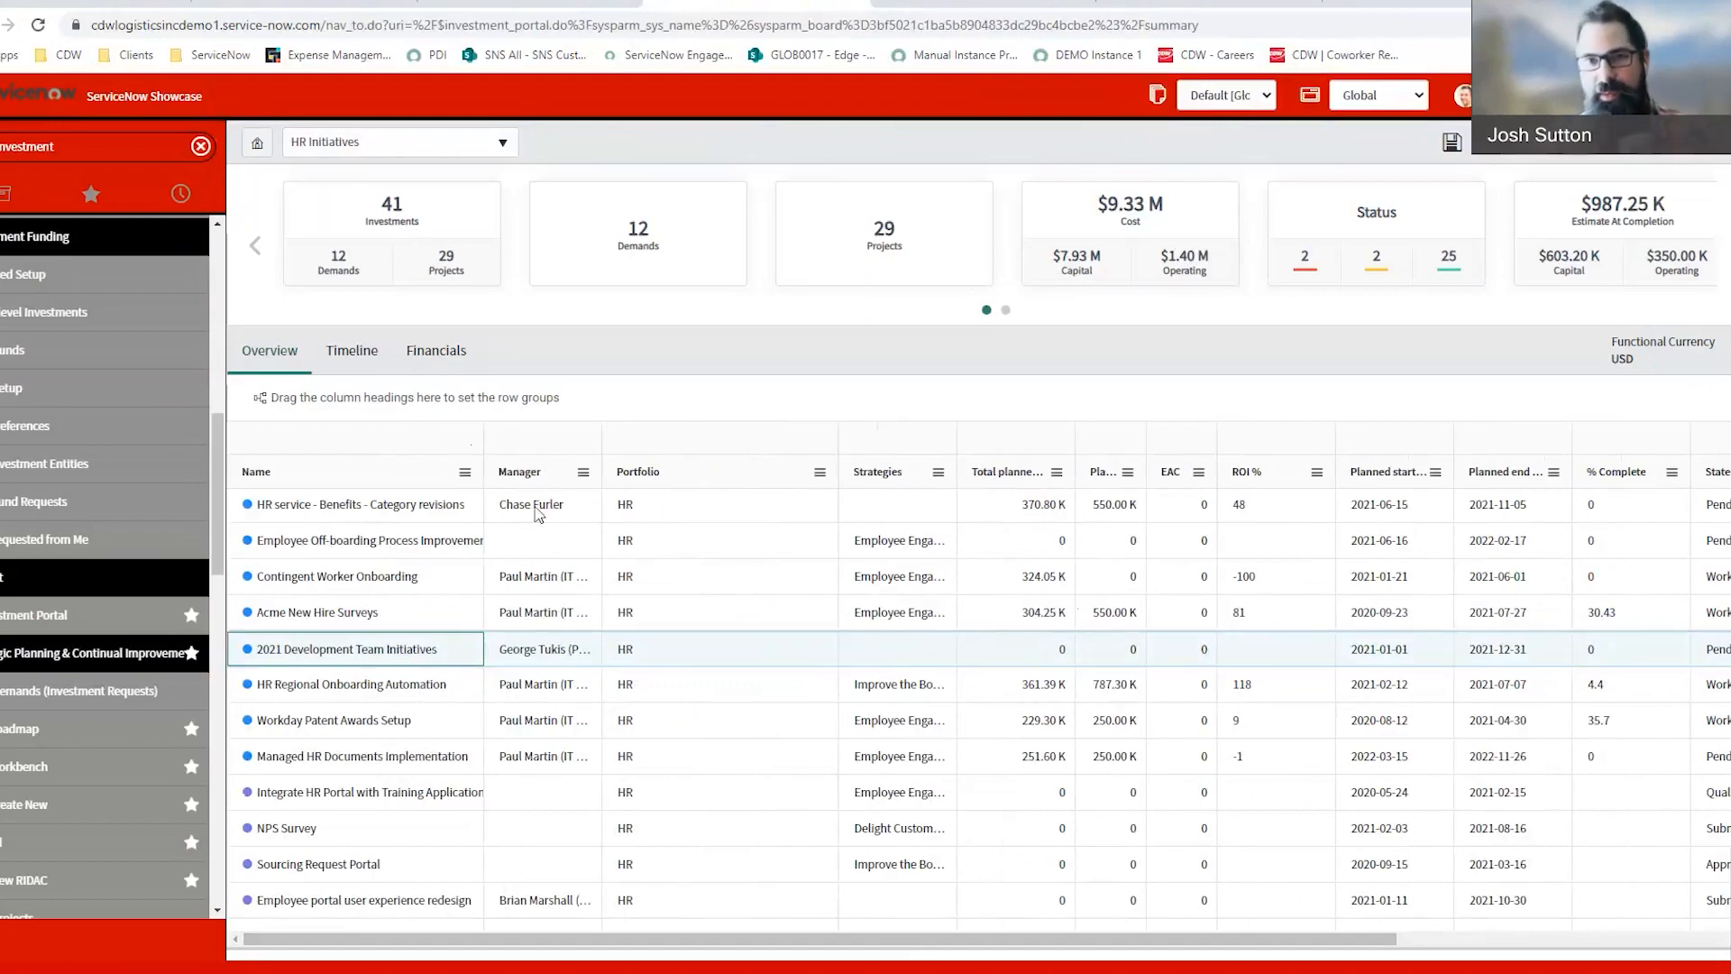
# Step: Review which projects the stories of the Project Portfolio Management application model are assigned to, highlighting the Migrate to Cloud based Project Management Platform stories
pyautogui.click(977, 4)
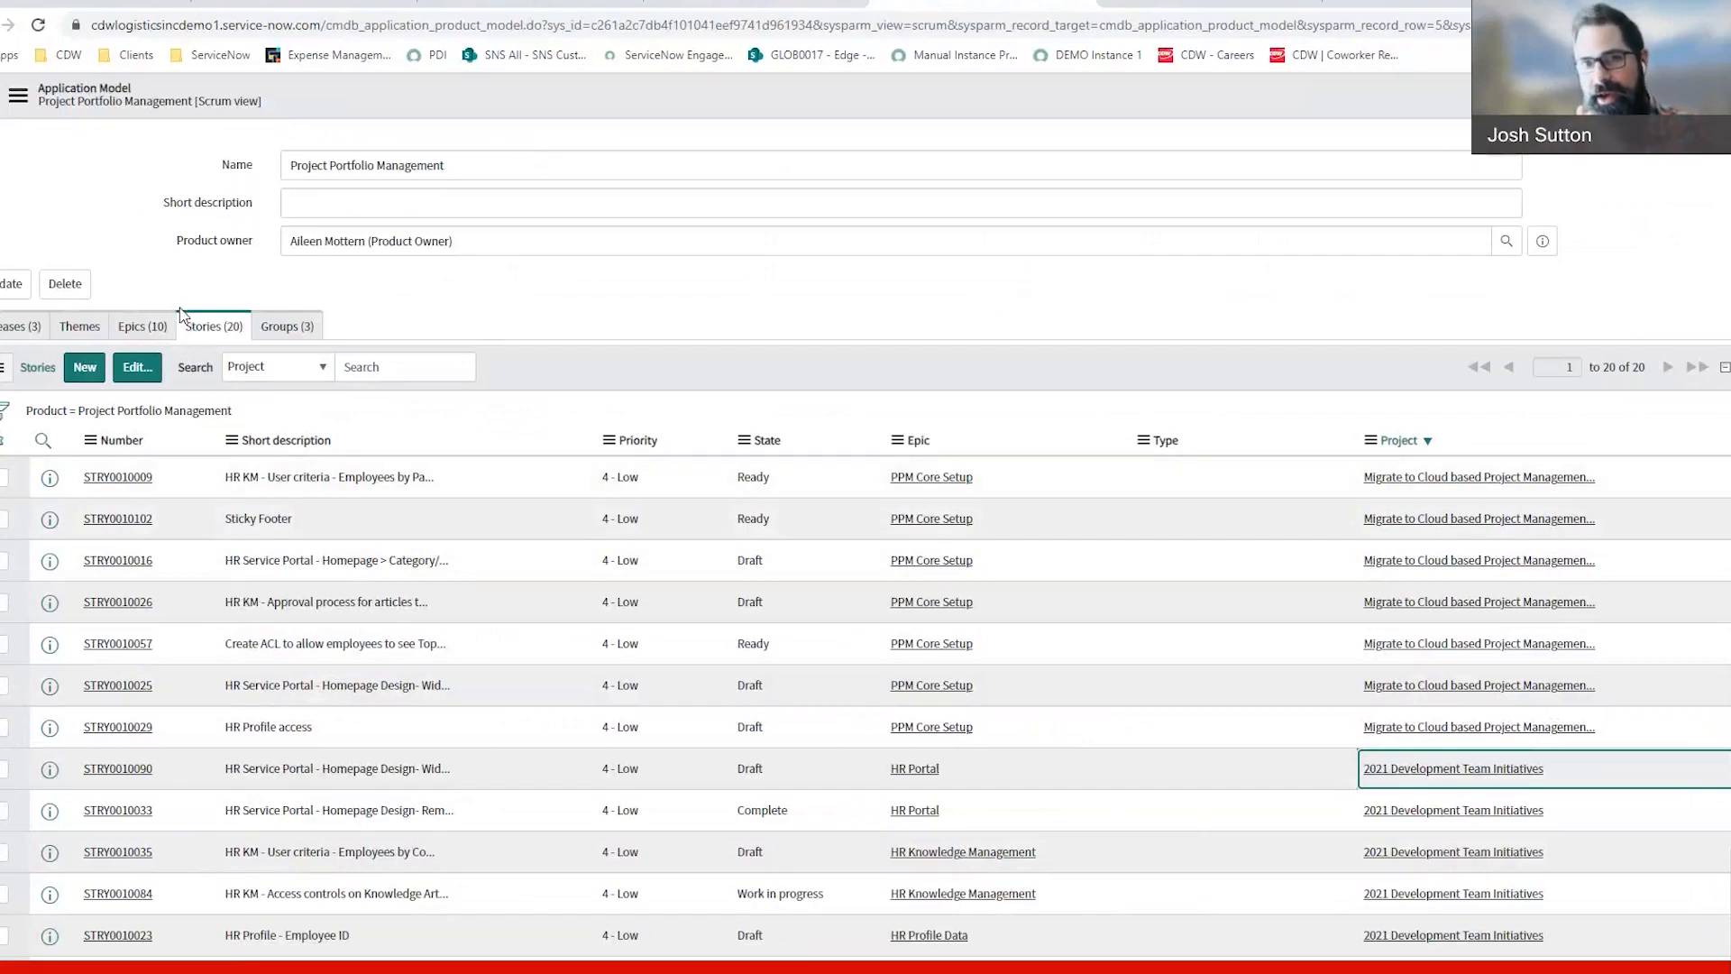
pyautogui.click(1184, 2)
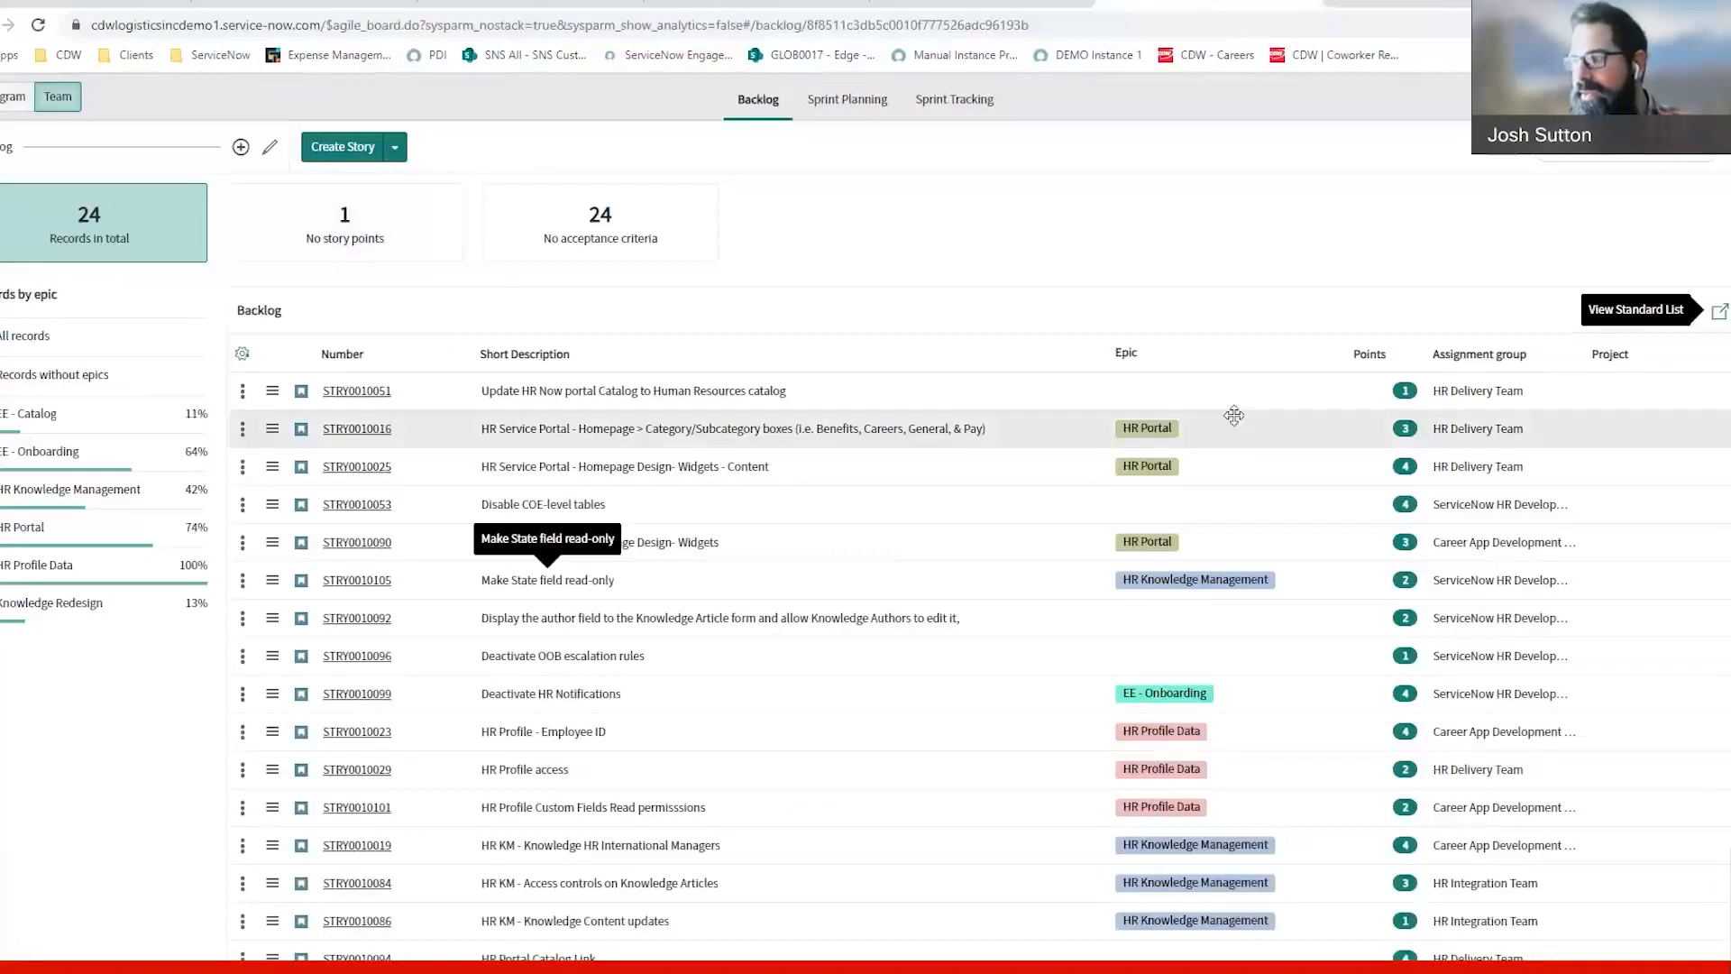
pyautogui.click(962, 3)
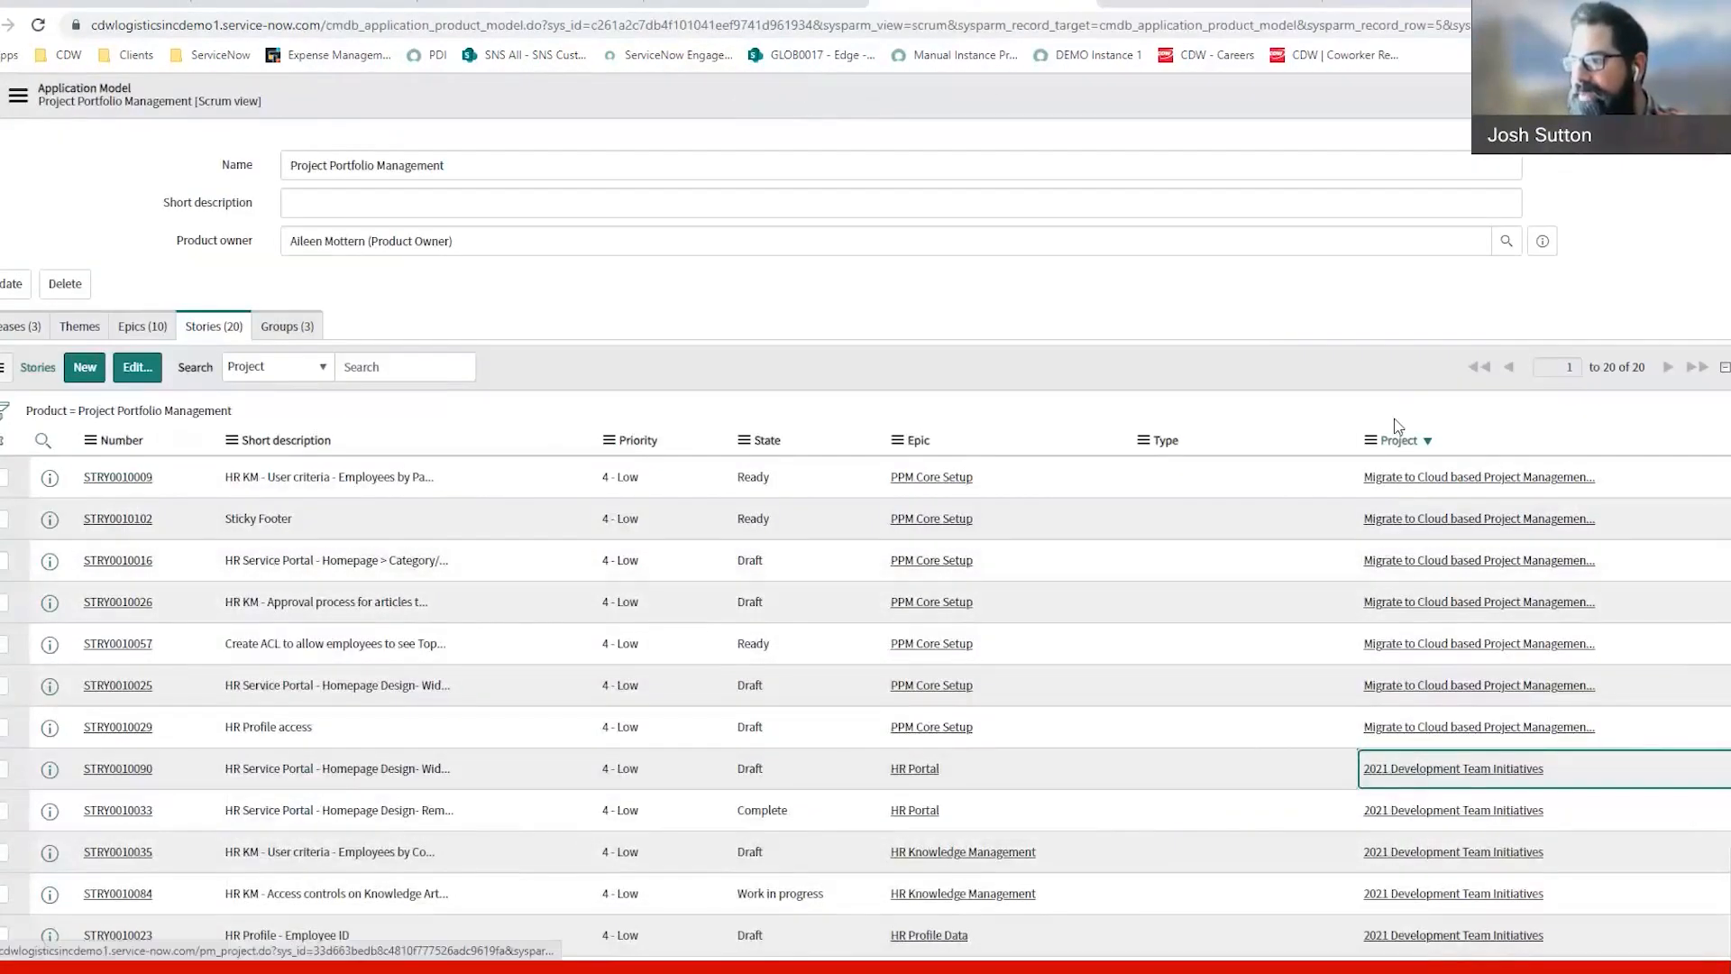
pyautogui.scroll(-2, 1381, 565)
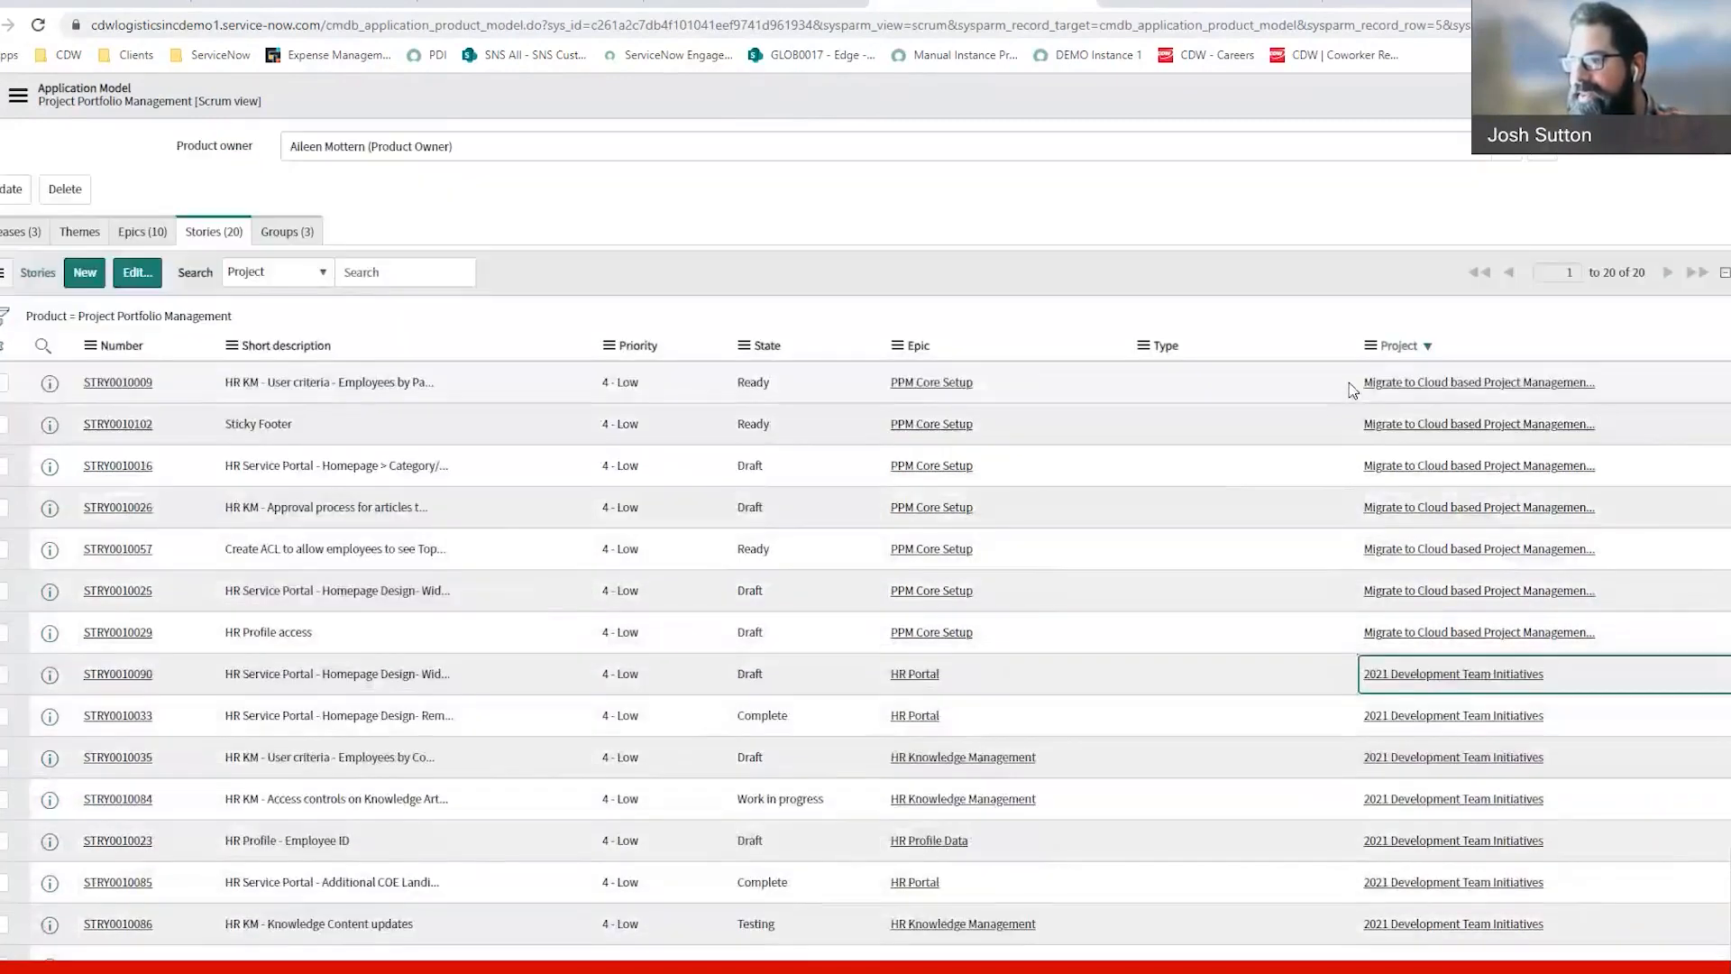
pyautogui.moveTo(1353, 390); pyautogui.dragTo(1630, 637)
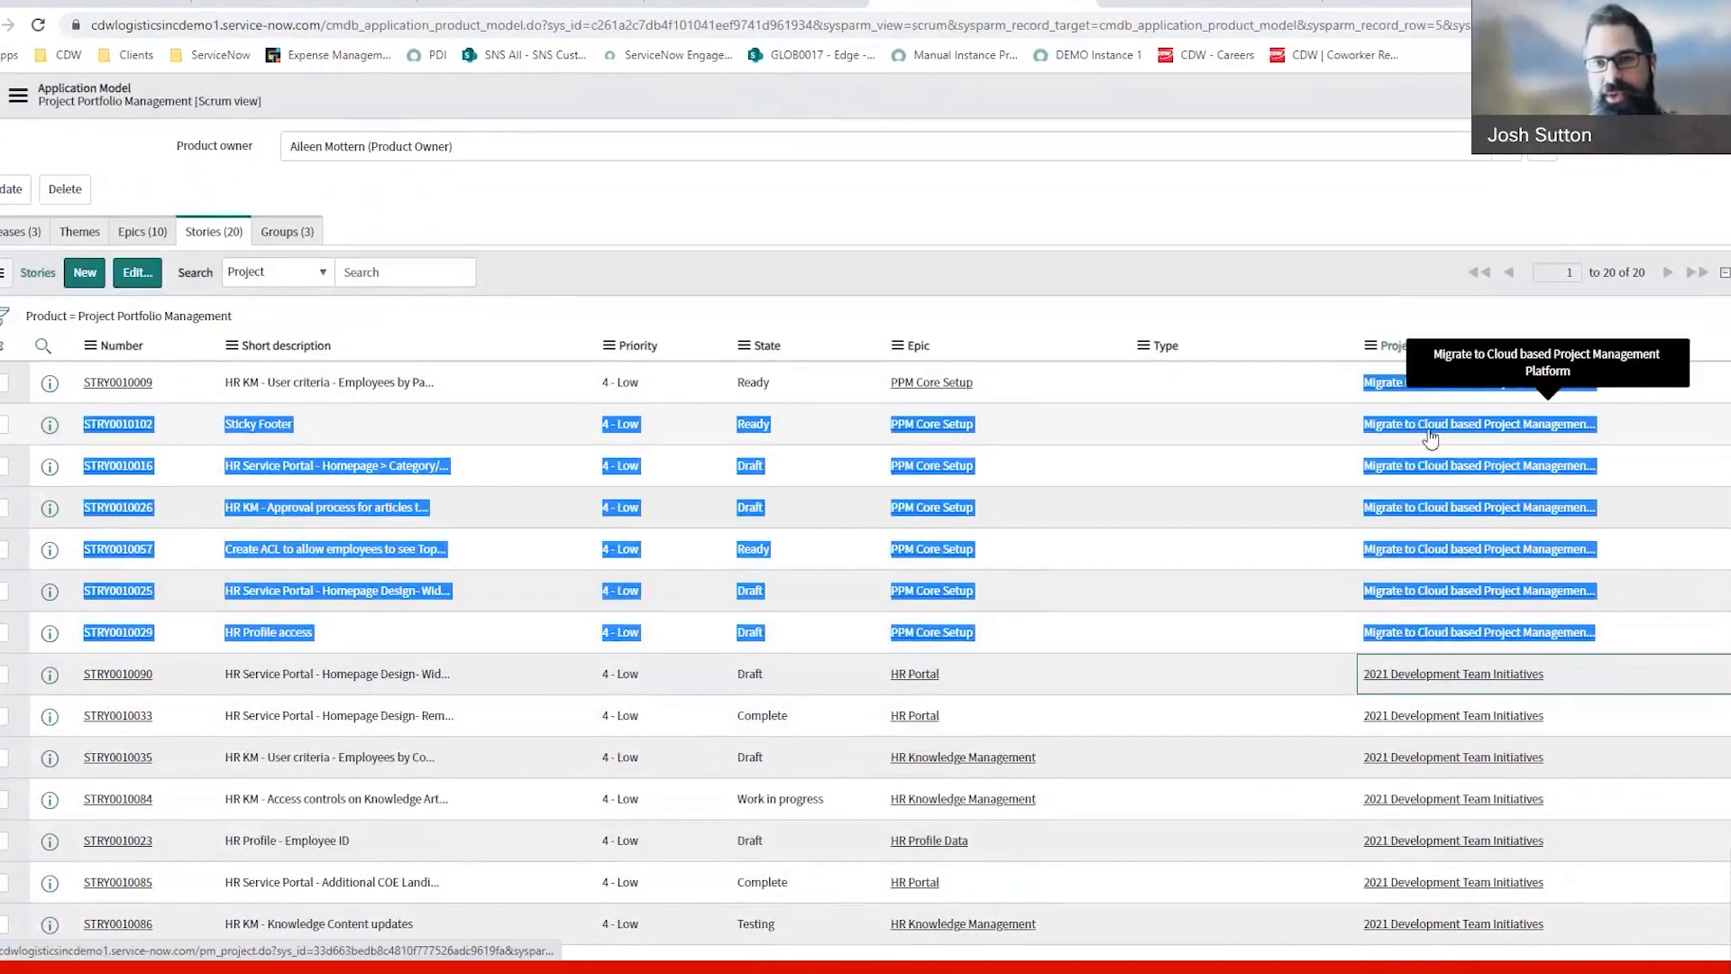
pyautogui.scroll(-3, 1243, 716)
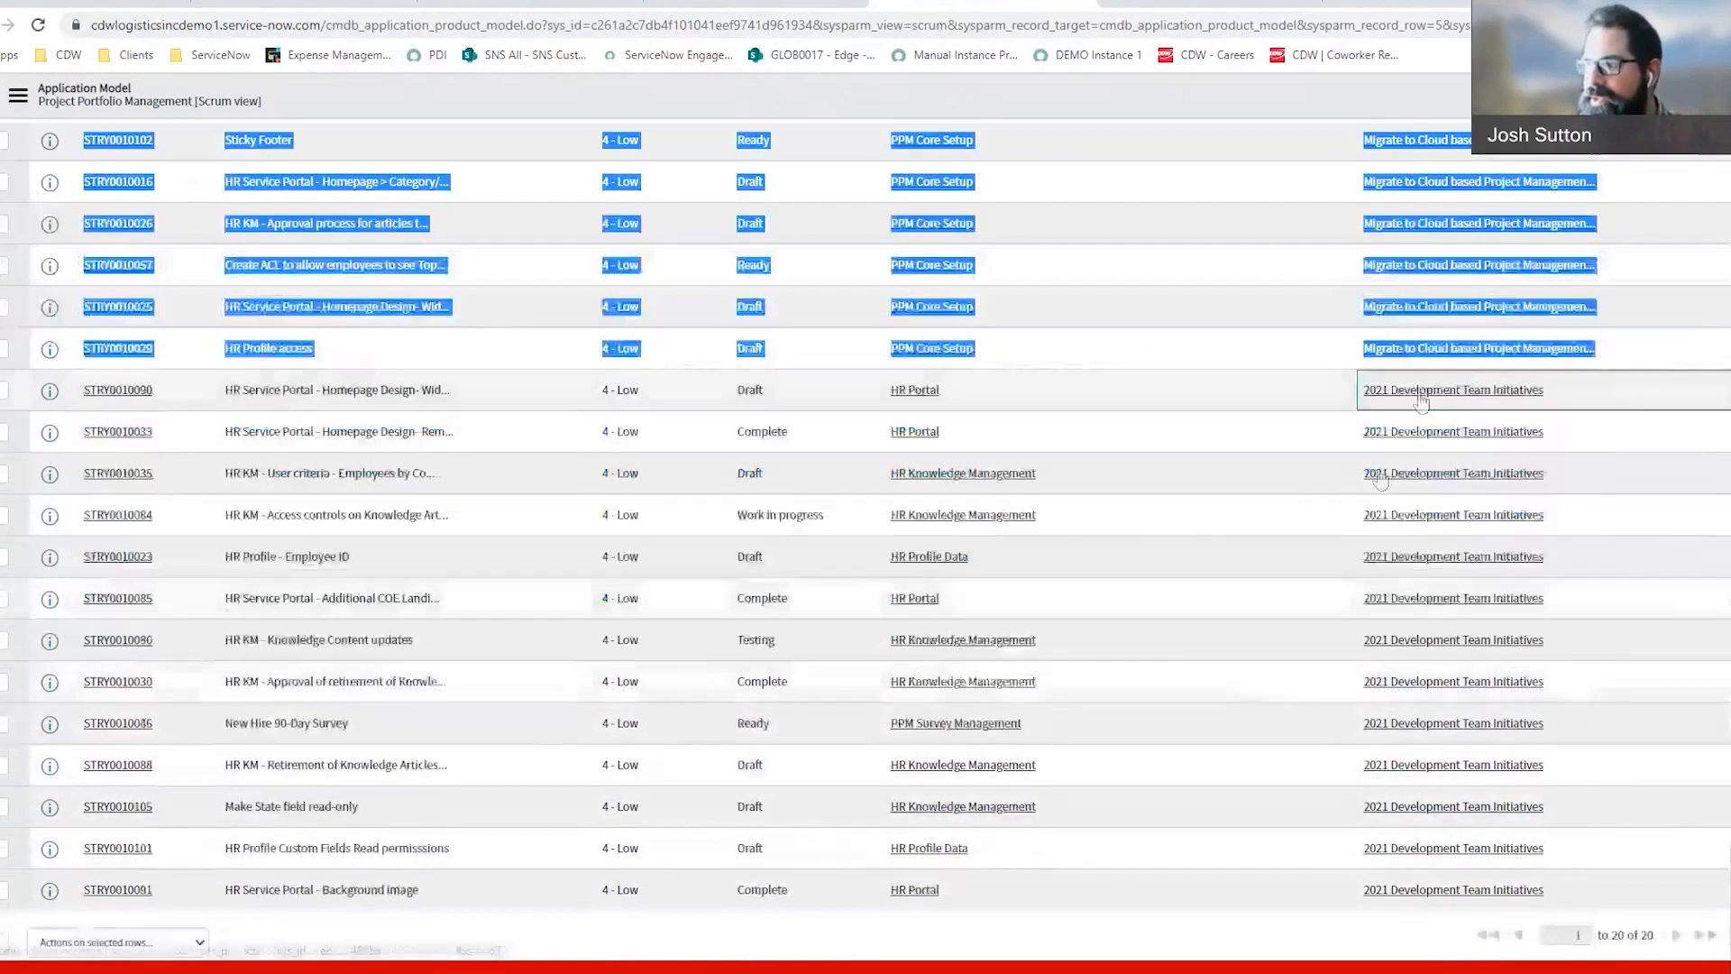